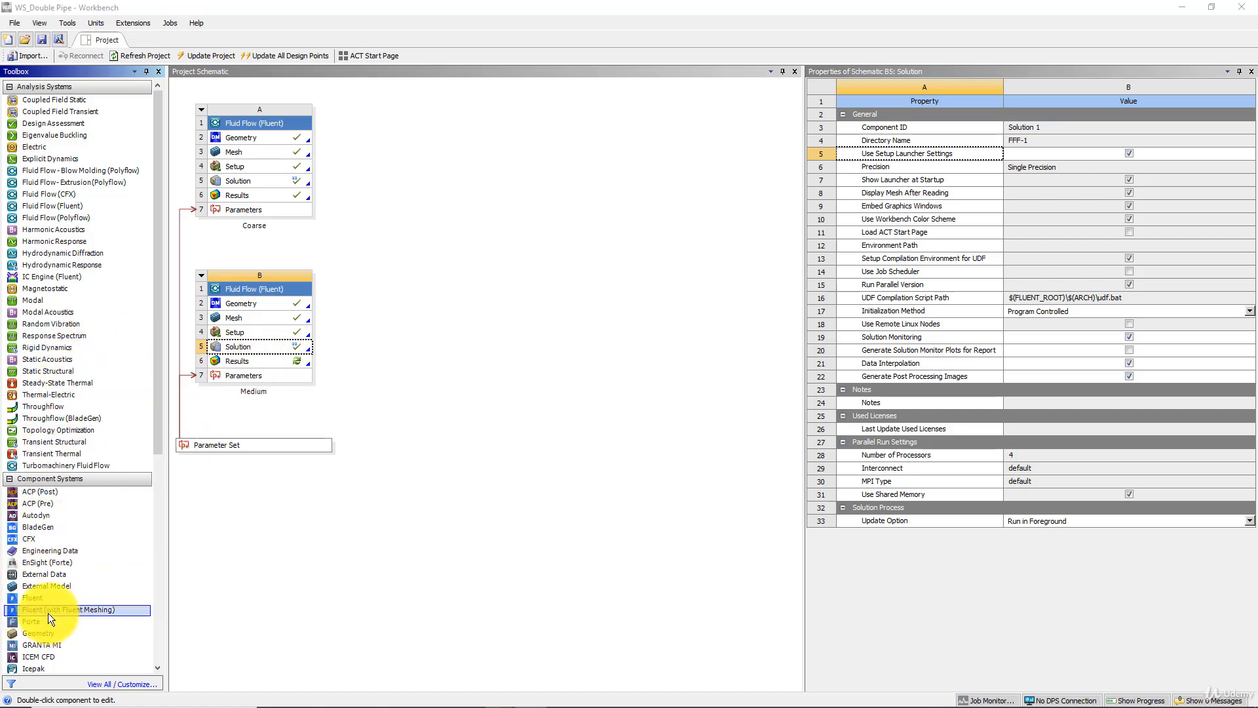
# - Link the Medium system's Solution cell to a new standalone Results component system and open it in CFD-Post
pyautogui.scroll(-3, 48, 612)
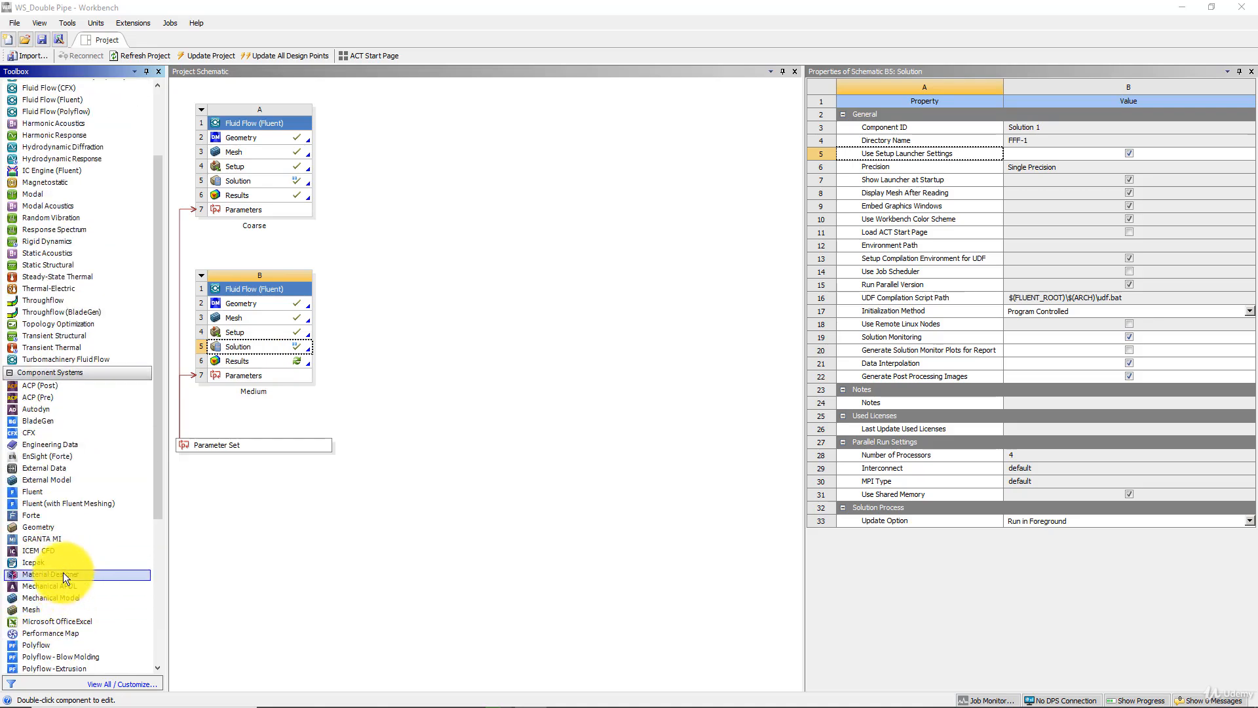
pyautogui.scroll(-2, 62, 569)
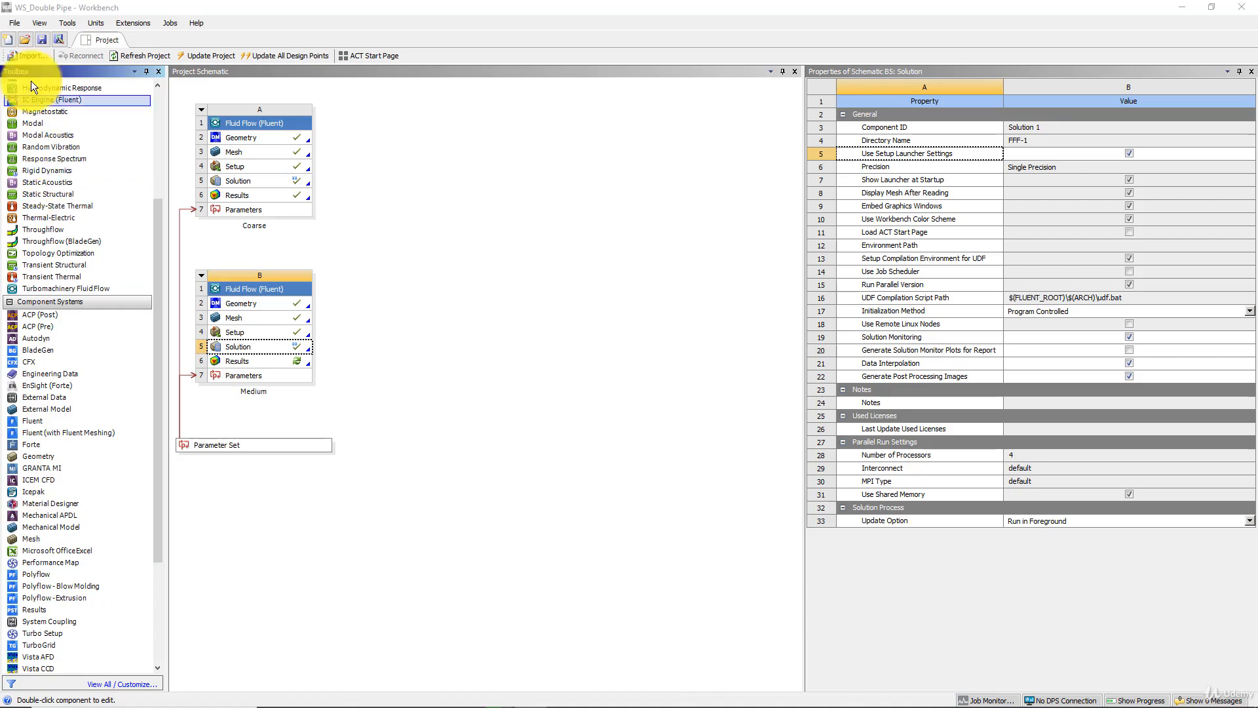
pyautogui.scroll(-3, 133, 514)
pyautogui.moveTo(37, 503); pyautogui.dragTo(253, 333)
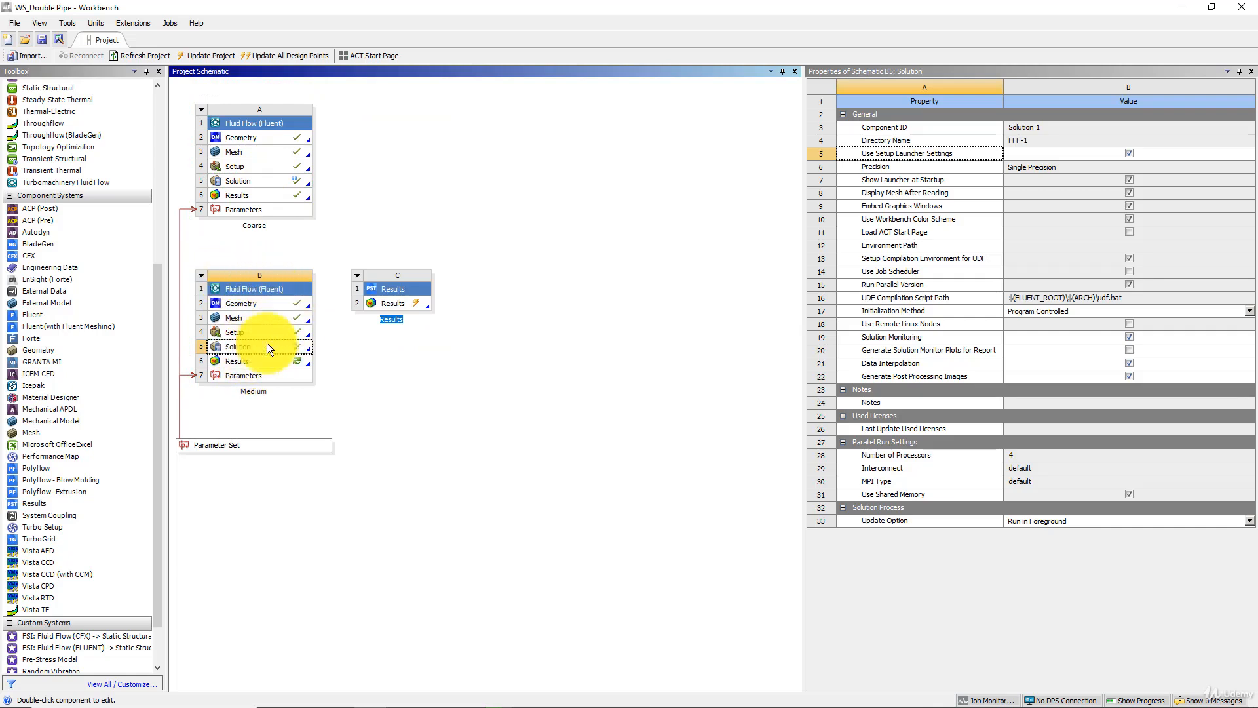
pyautogui.moveTo(240, 348); pyautogui.dragTo(376, 300)
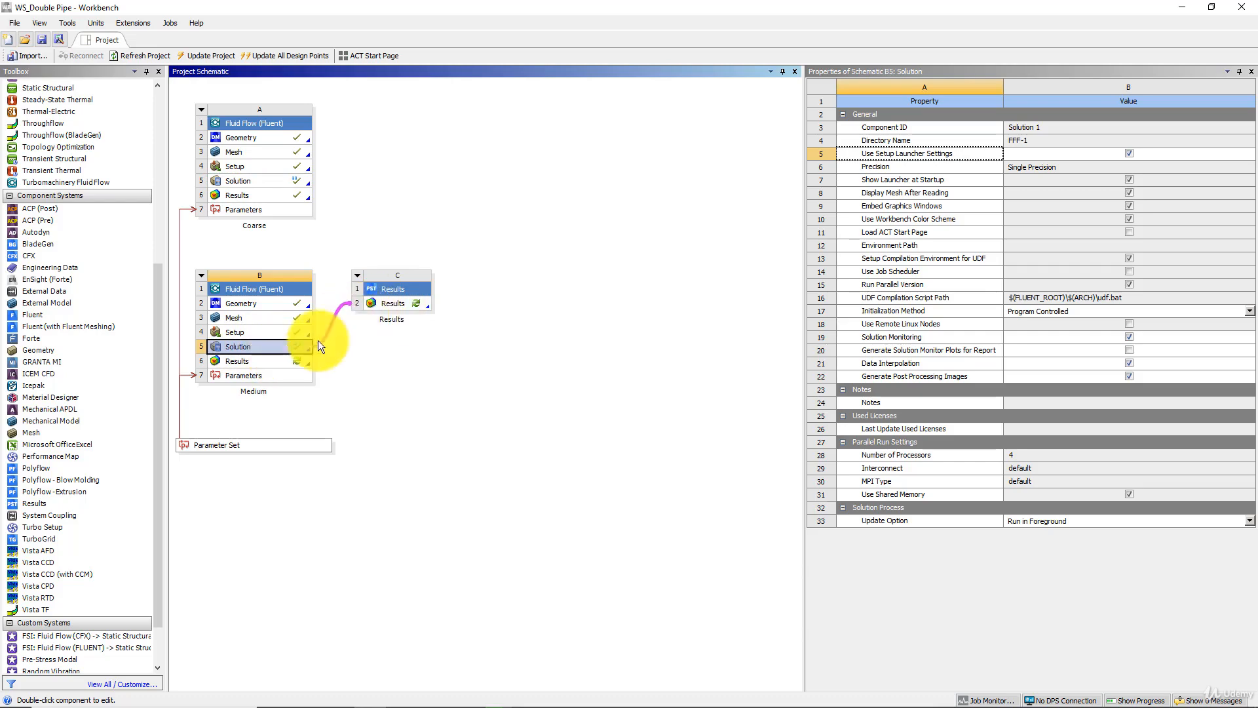
pyautogui.doubleClick(402, 304)
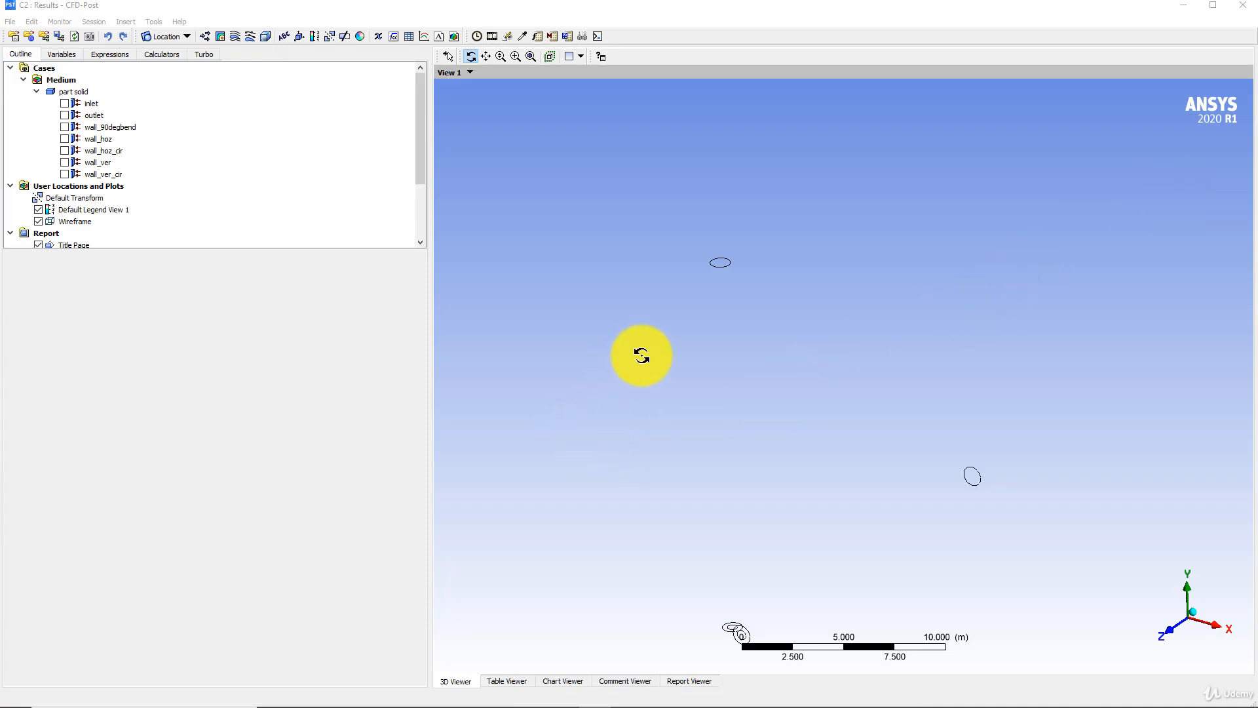
pyautogui.moveTo(450, 700)
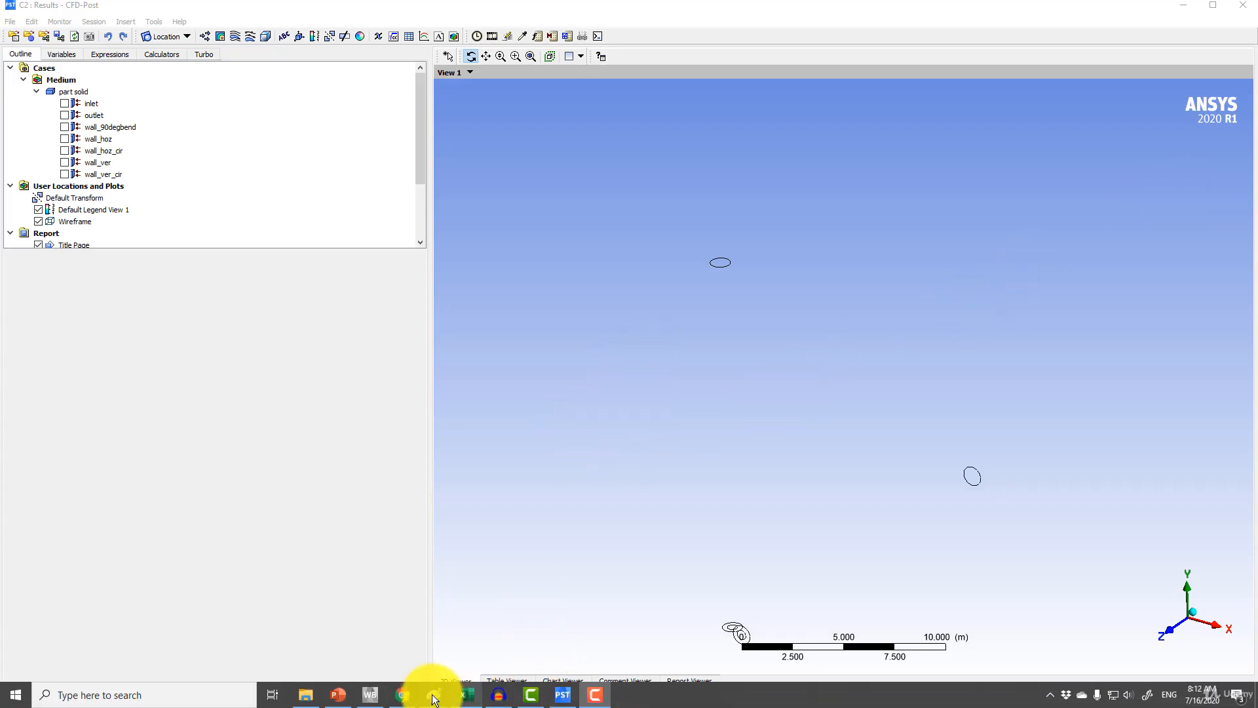
pyautogui.click(371, 695)
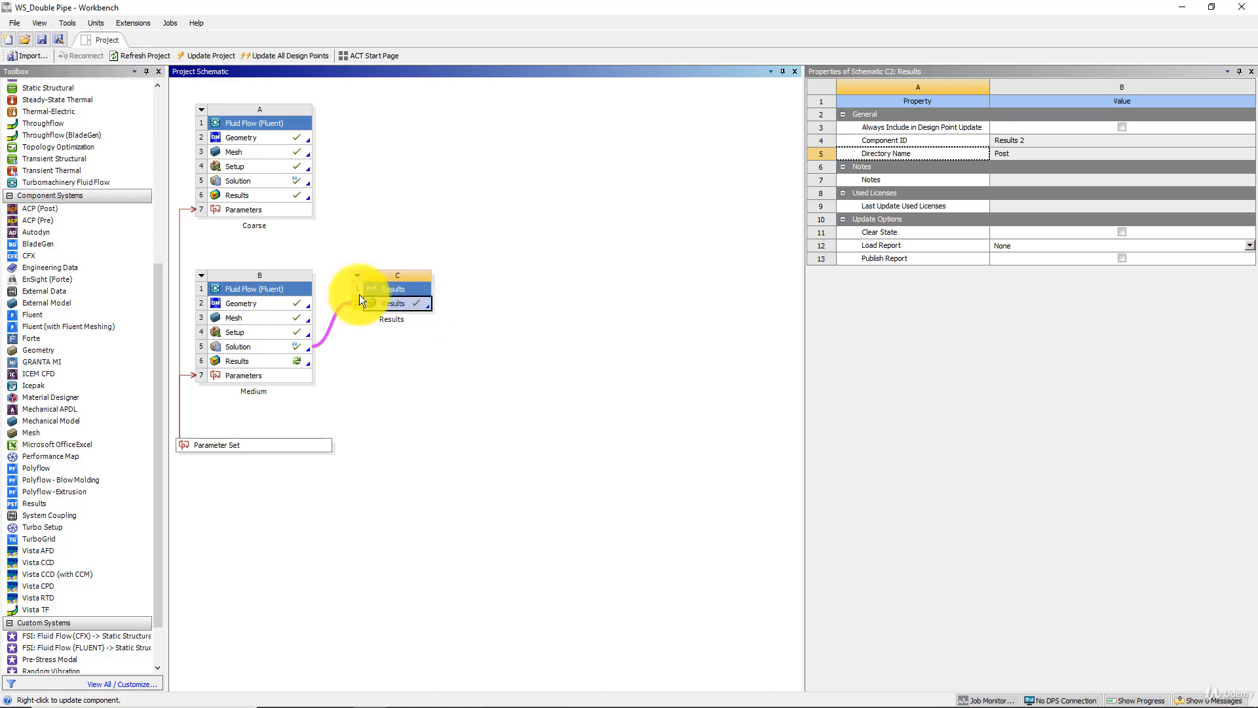
pyautogui.click(234, 181)
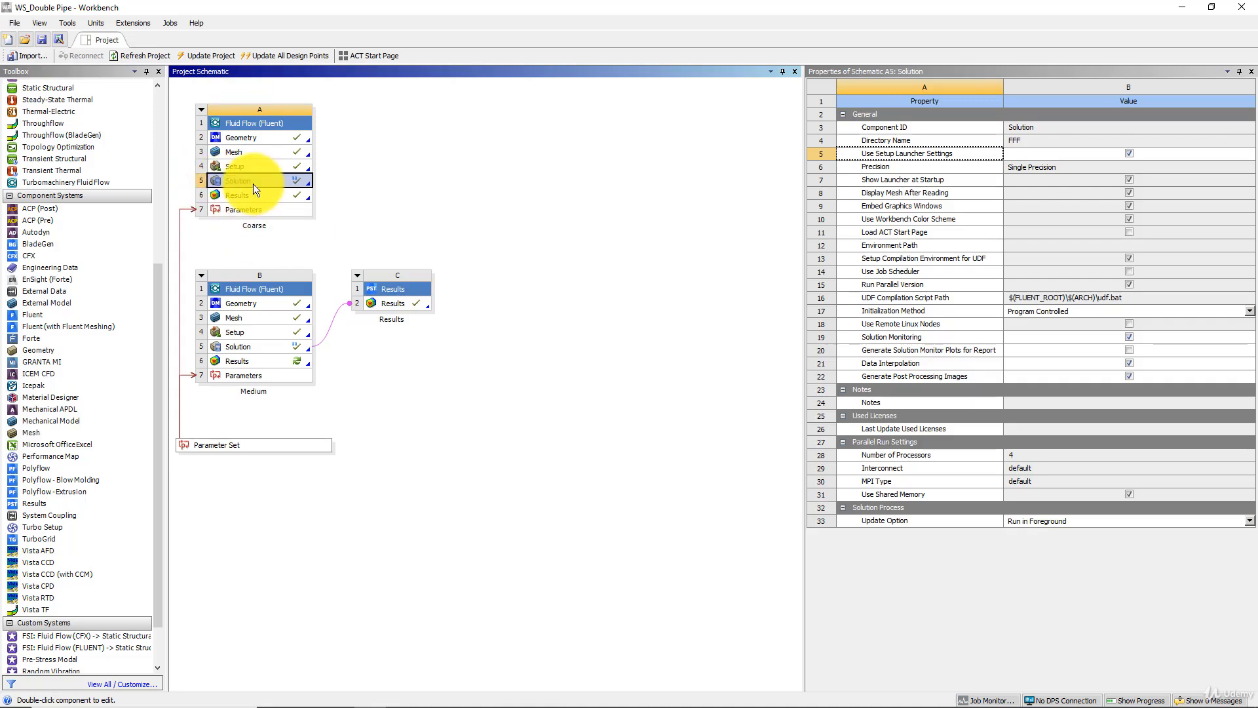
pyautogui.moveTo(253, 182)
pyautogui.mouseDown()
pyautogui.moveTo(315, 202)
pyautogui.moveTo(354, 292)
pyautogui.moveTo(379, 289)
pyautogui.moveTo(381, 308)
pyautogui.moveTo(266, 183)
pyautogui.mouseUp()
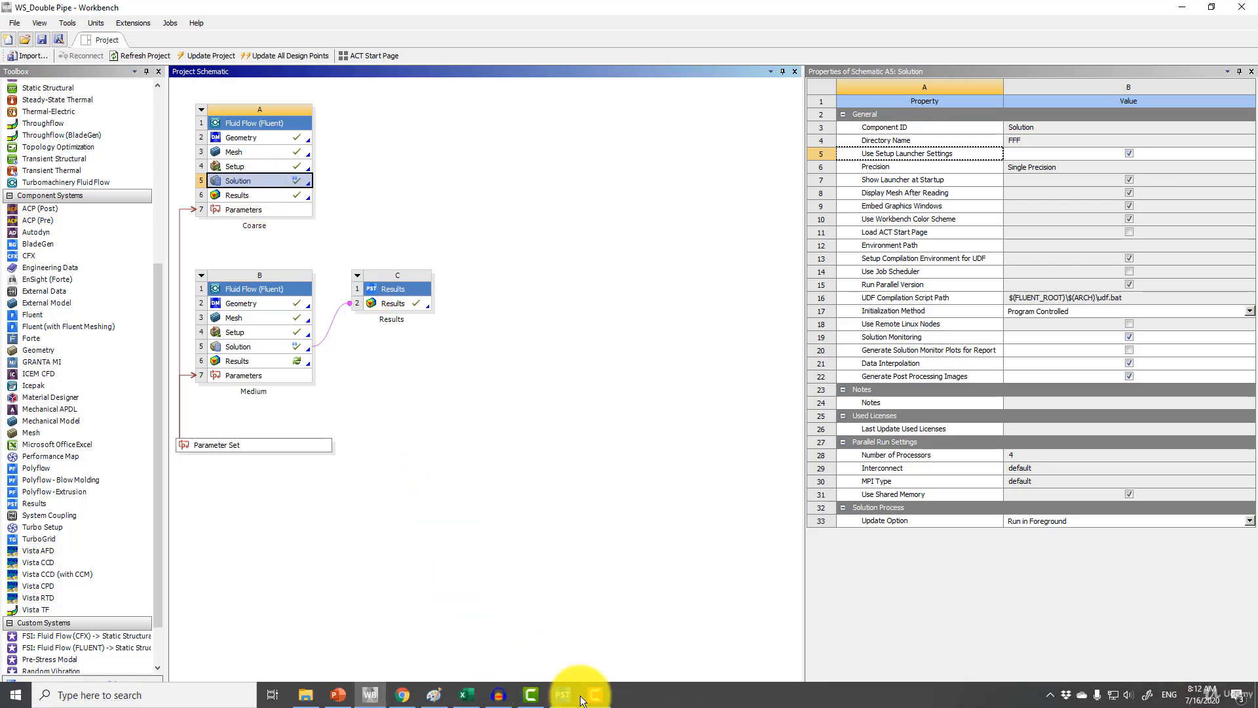
pyautogui.click(563, 695)
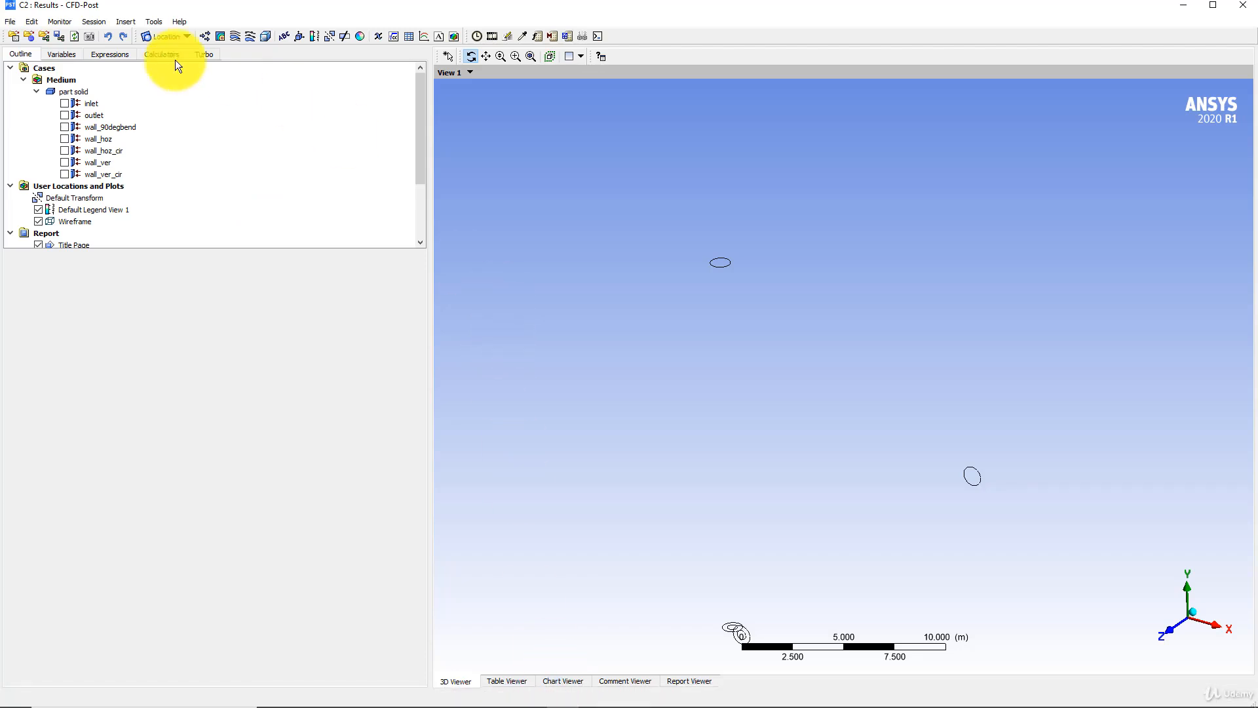
# - Display the wall_90degbend, wall_hoz, wall_hoz_cir, wall_ver and wall_ver_cir surfaces of the Medium case
pyautogui.click(64, 127)
pyautogui.click(64, 139)
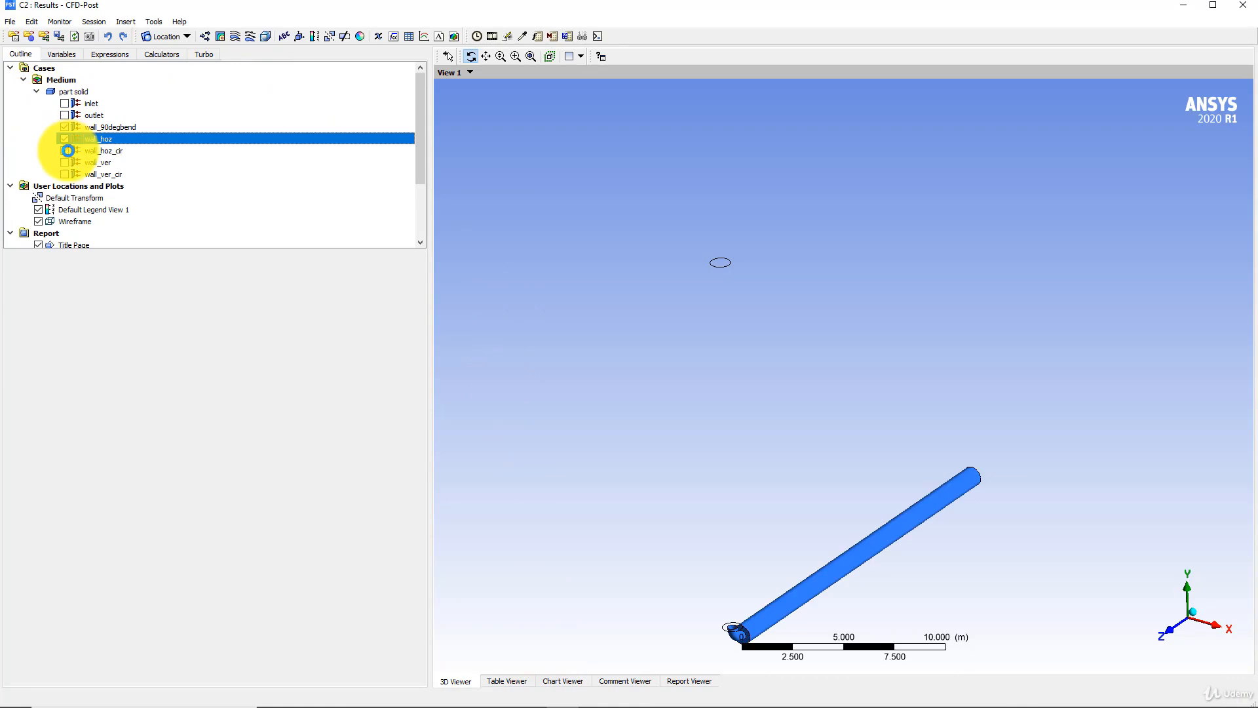
pyautogui.click(65, 150)
pyautogui.click(64, 162)
pyautogui.click(64, 173)
pyautogui.moveTo(835, 433); pyautogui.dragTo(830, 355)
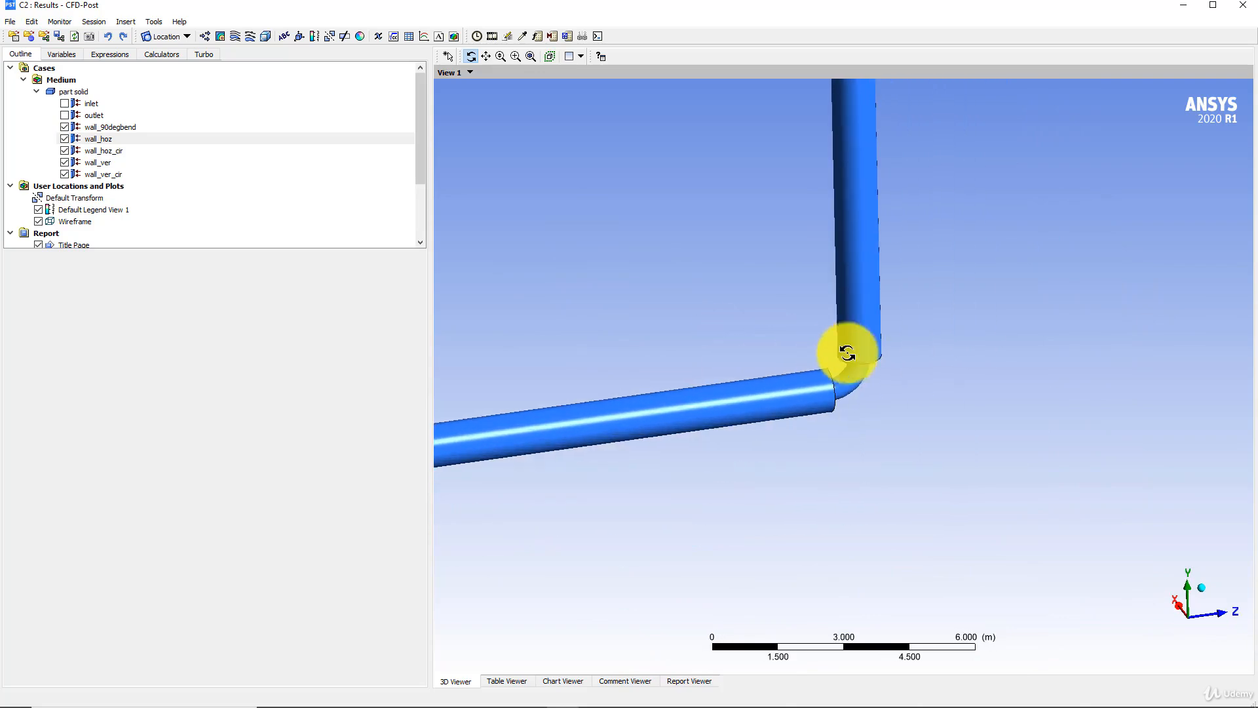
# - Hide the wall_90degbend surface and show it again to identify the pipe bend
pyautogui.click(105, 126)
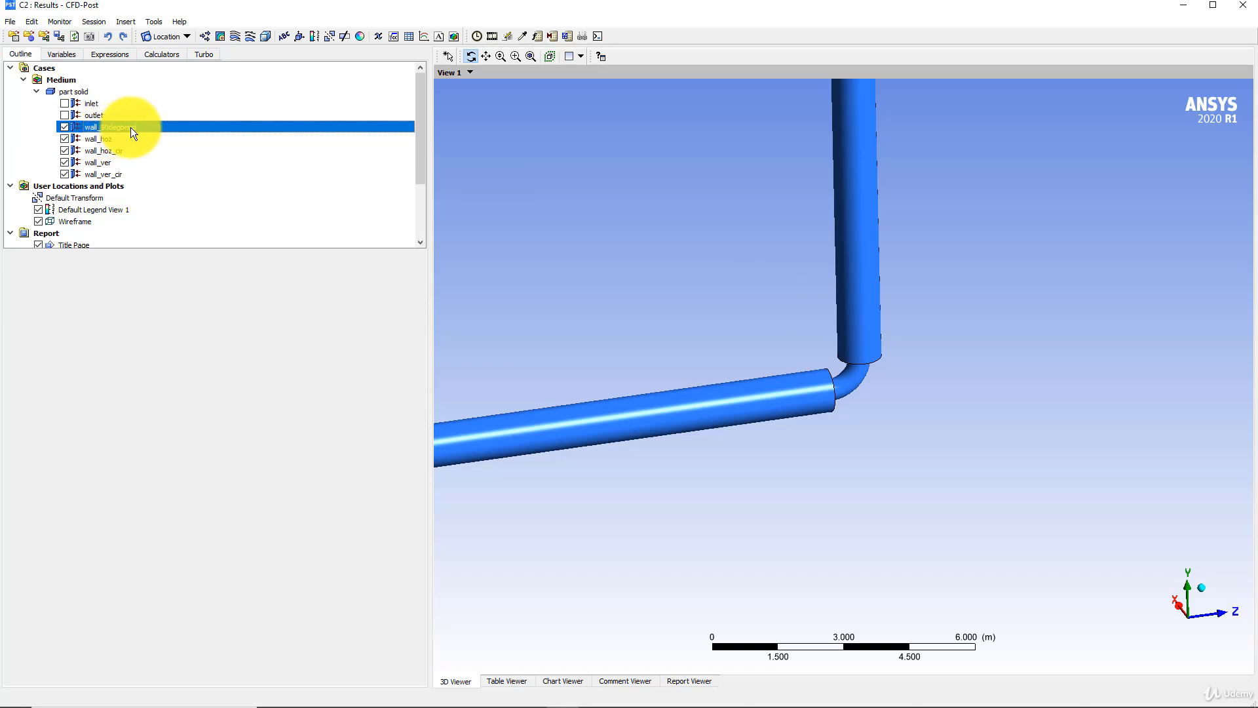
pyautogui.click(64, 127)
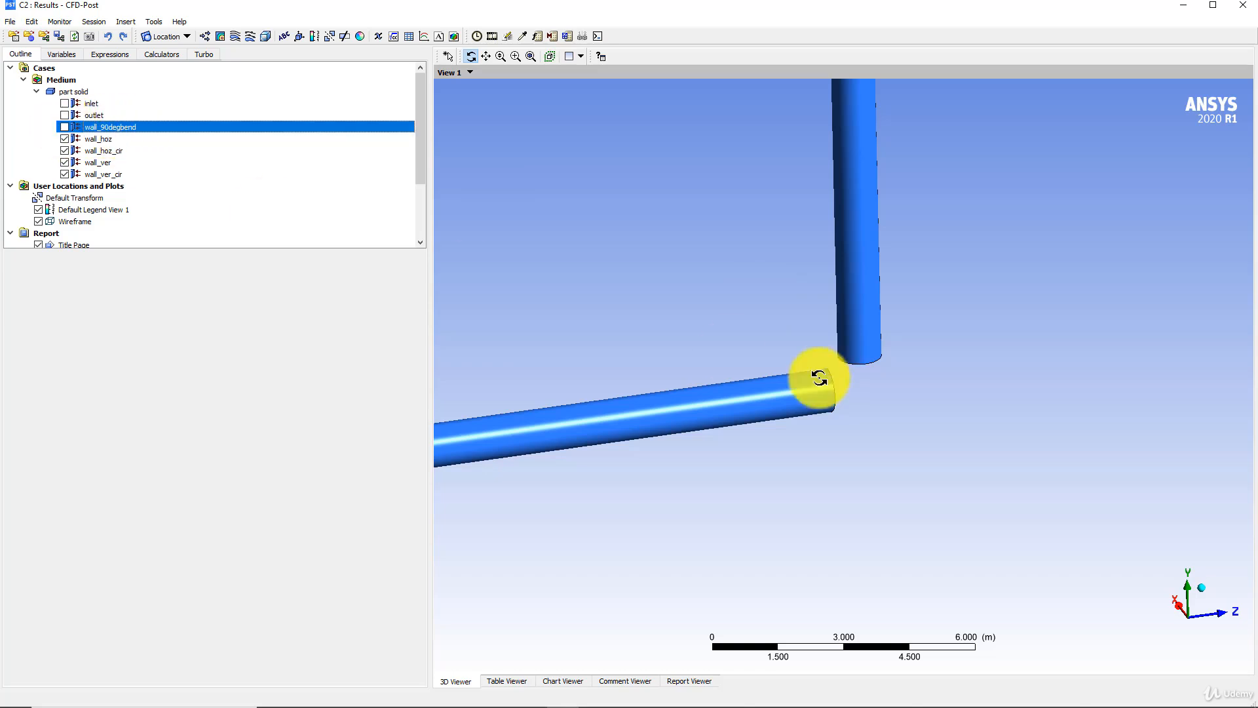
pyautogui.click(61, 129)
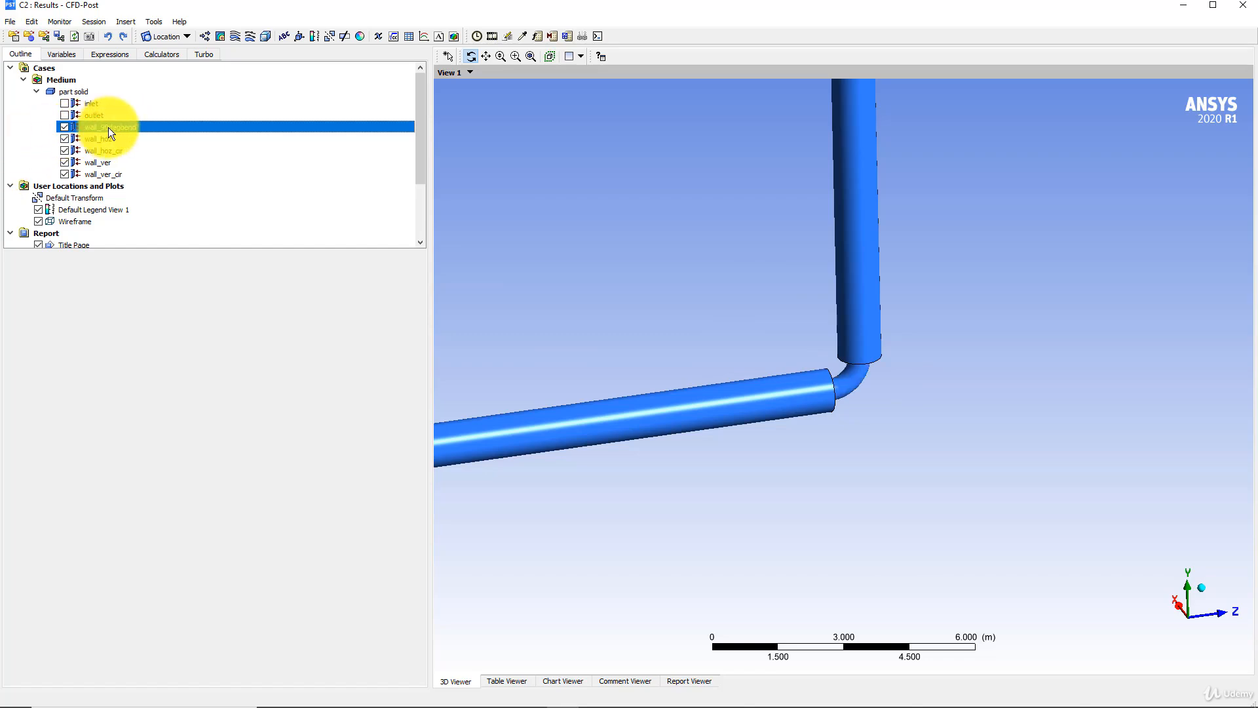
# - Turn on mesh lines for the wall_90degbend surface and inspect the mesh on the bend up close
pyautogui.click(54, 273)
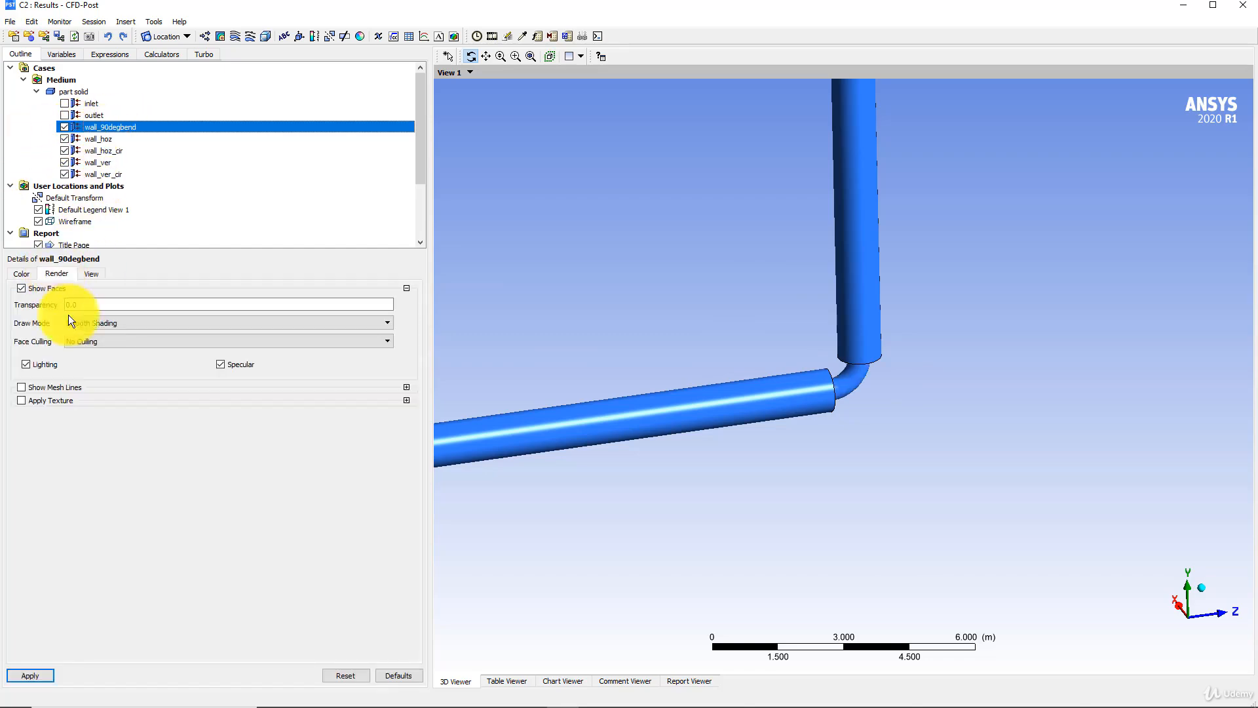
pyautogui.click(41, 387)
pyautogui.click(31, 675)
pyautogui.scroll(9, 879, 354)
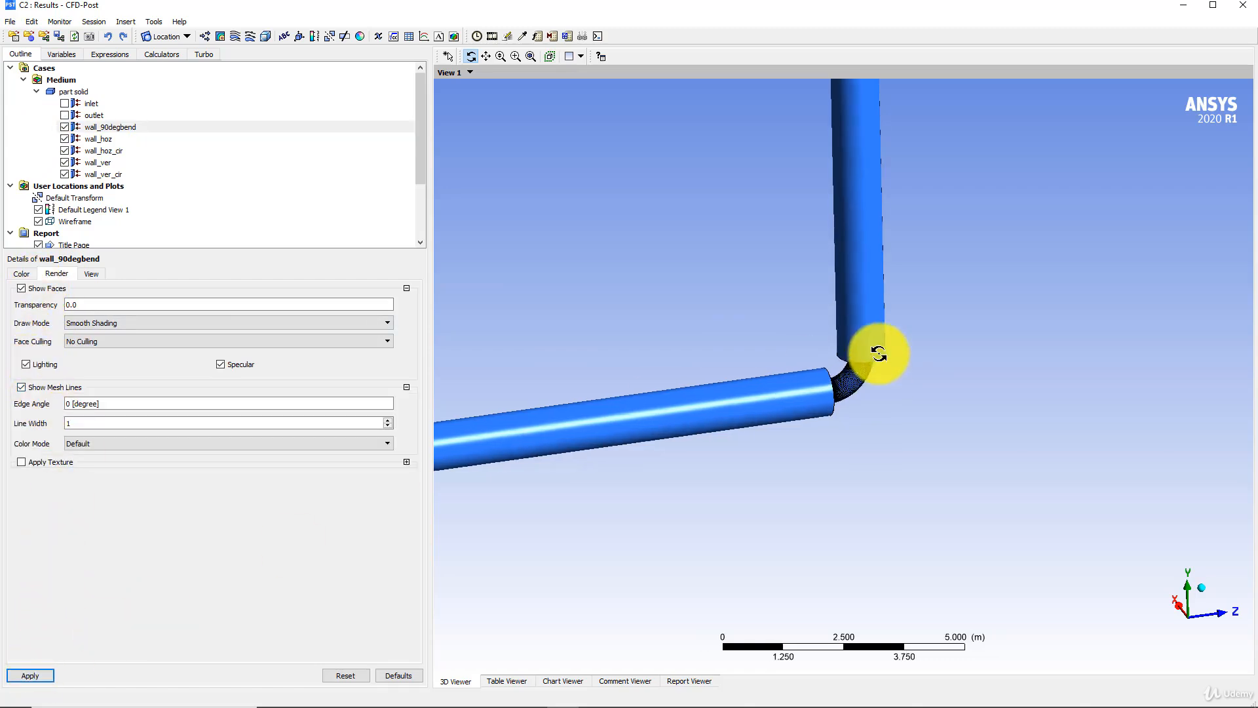
pyautogui.scroll(9, 834, 367)
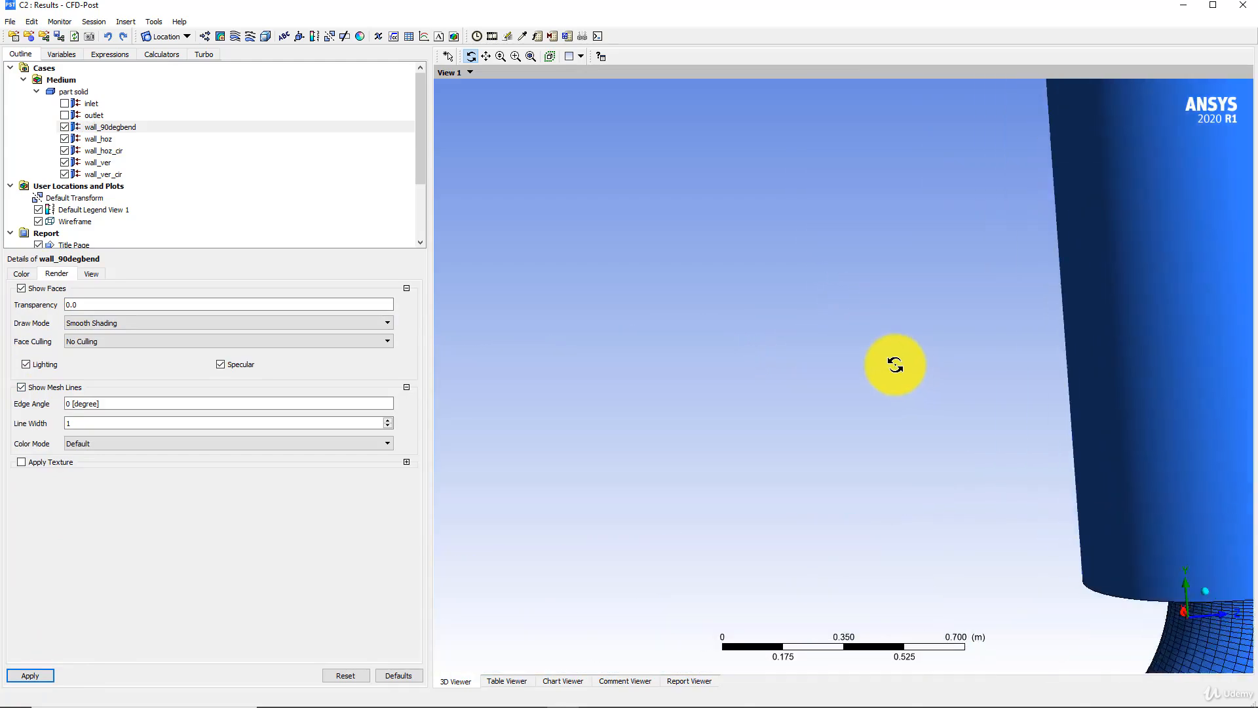
pyautogui.keyDown('ctrl'); pyautogui.moveTo(895, 364); pyautogui.dragTo(660, 191, button='middle'); pyautogui.keyUp('ctrl')
pyautogui.scroll(-3, 684, 262)
pyautogui.keyDown('ctrl'); pyautogui.moveTo(685, 267); pyautogui.dragTo(916, 307, button='middle'); pyautogui.keyUp('ctrl')
# - Hide the faces of wall_90degbend to view only its mesh lines, and restore the faces
pyautogui.click(22, 289)
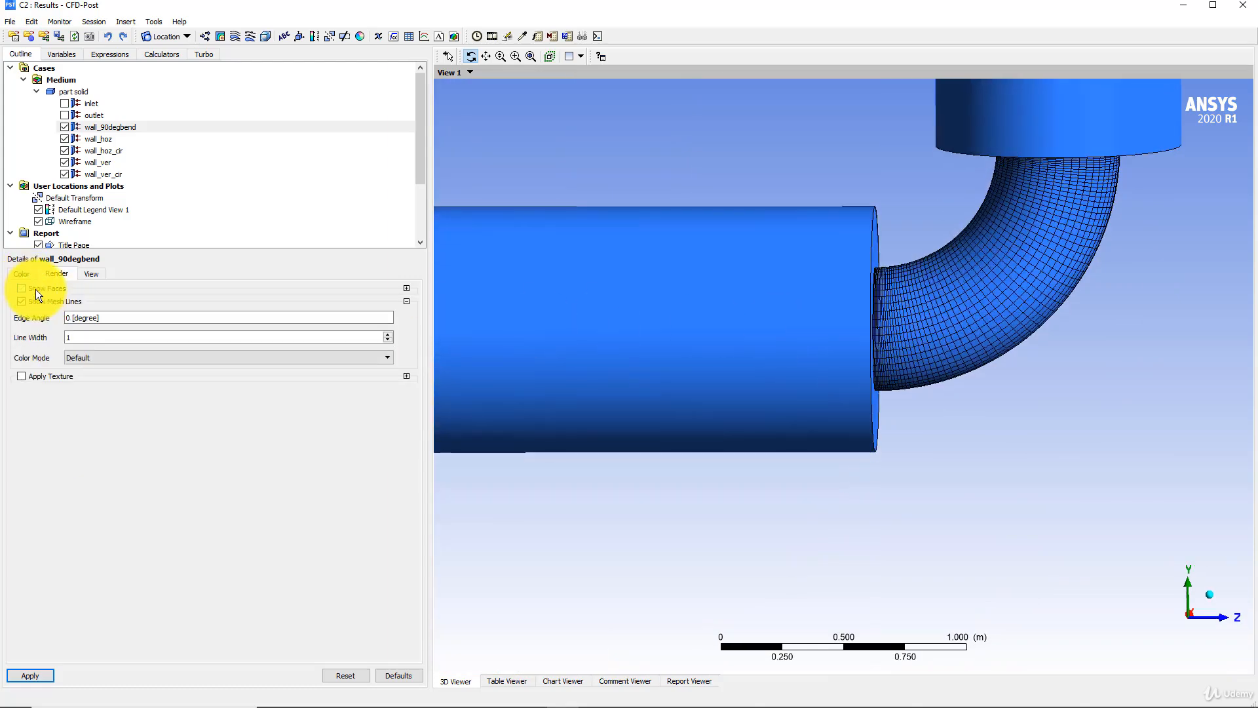
pyautogui.click(37, 673)
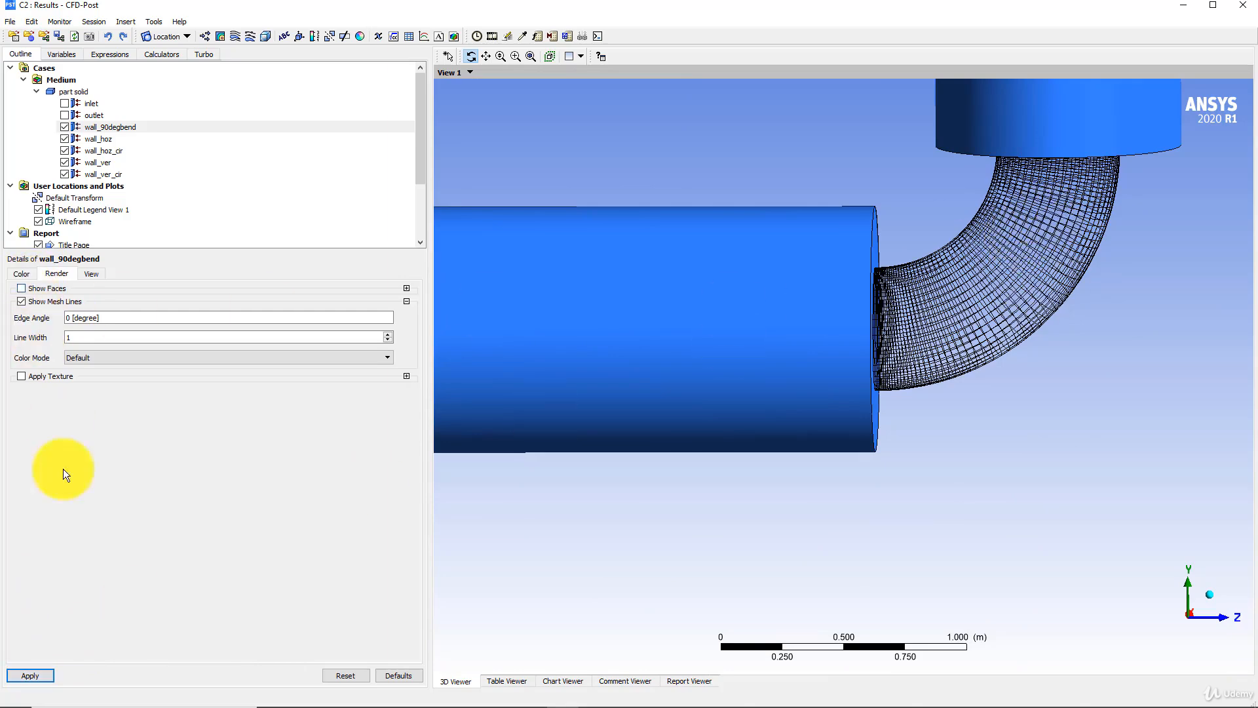
pyautogui.click(26, 288)
pyautogui.click(33, 674)
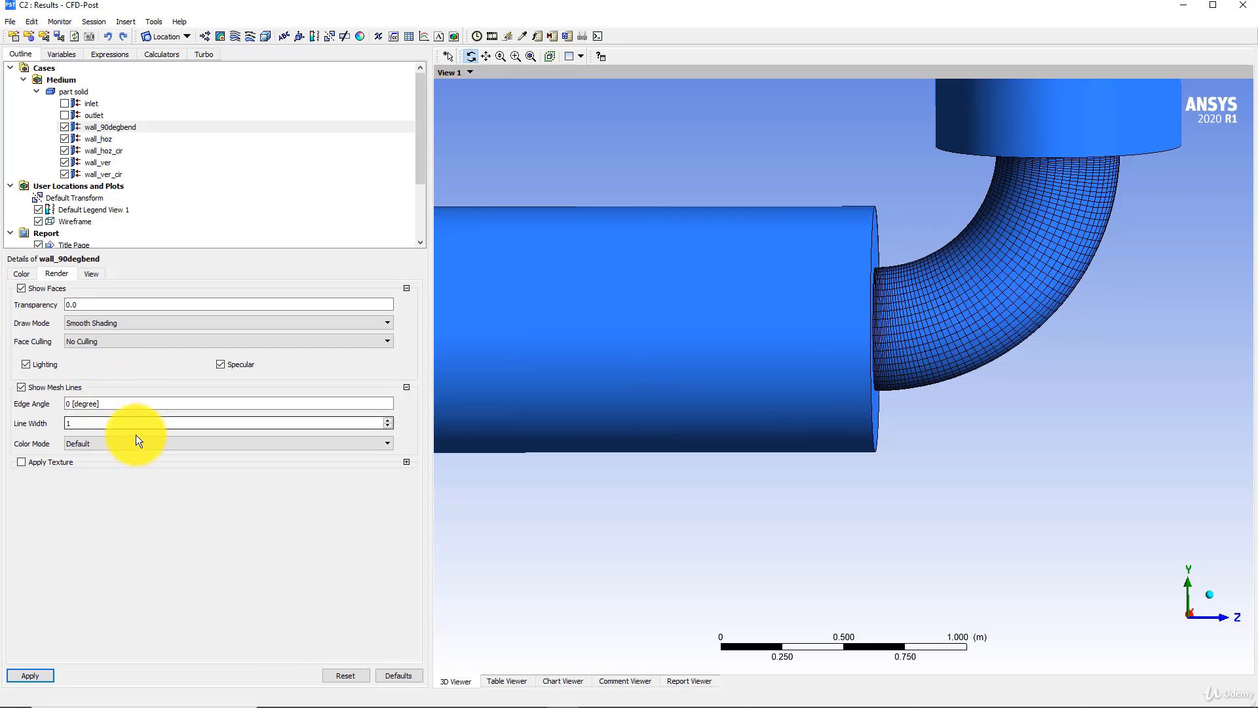
# - Set the mesh line color mode of wall_90degbend to User Specified and apply a green line color
pyautogui.click(133, 441)
pyautogui.click(92, 464)
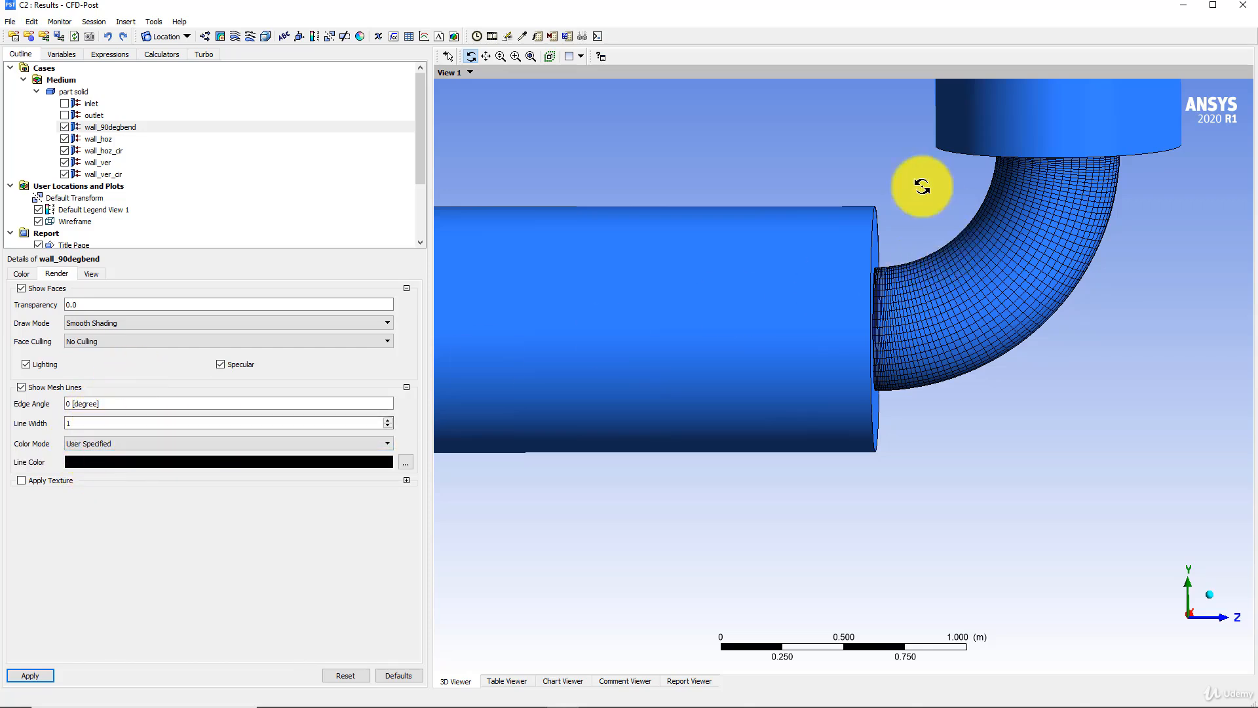
pyautogui.click(88, 462)
pyautogui.click(87, 462)
pyautogui.click(88, 462)
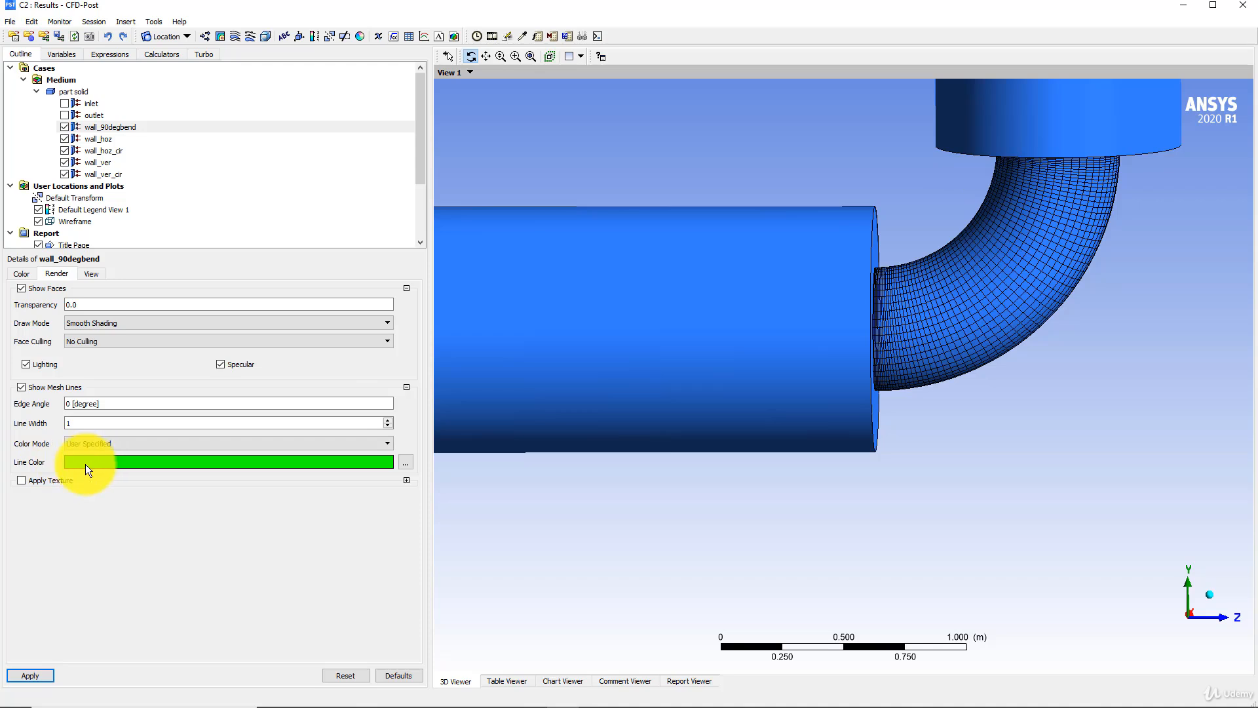
pyautogui.click(40, 673)
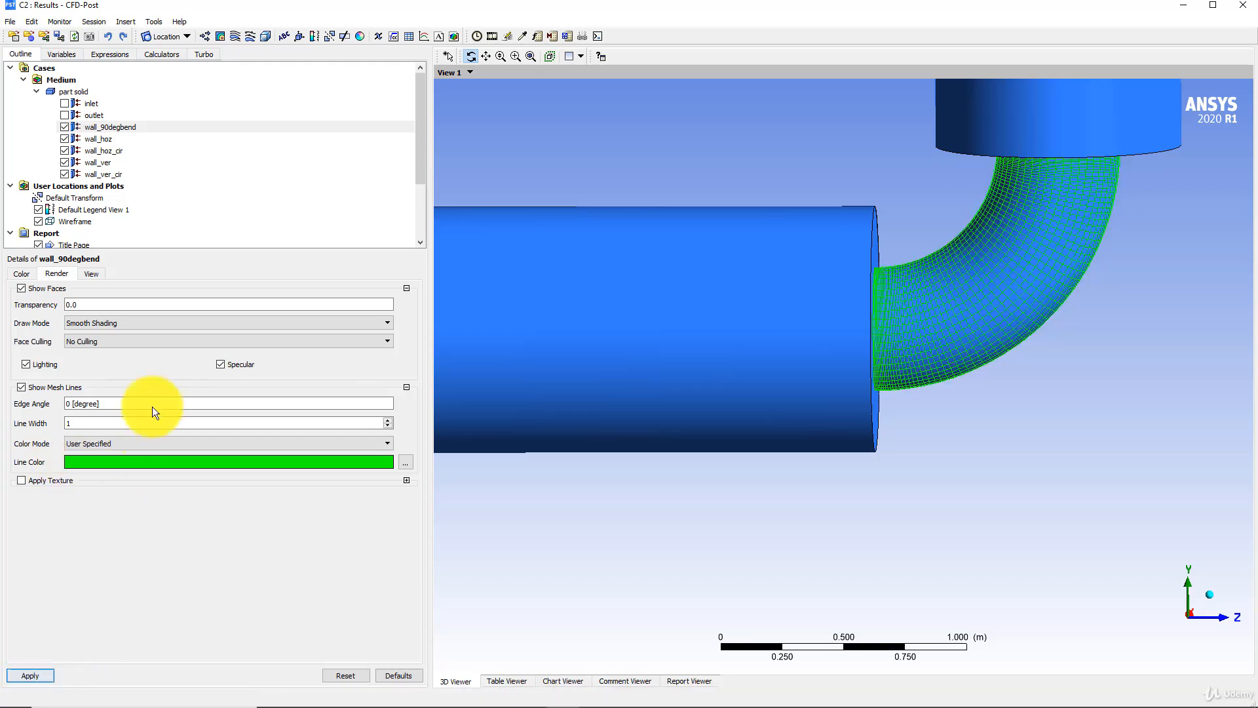
# - Try magenta and red as the mesh line color of wall_90degbend
pyautogui.click(143, 460)
pyautogui.click(142, 459)
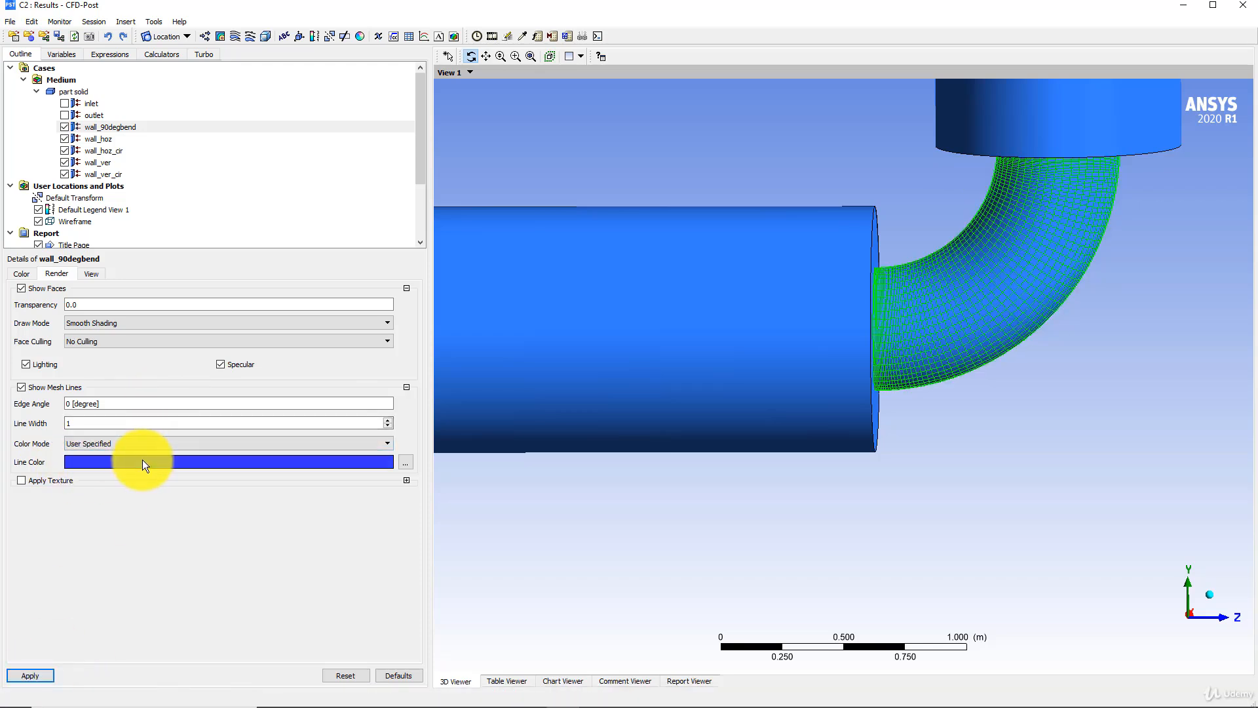
pyautogui.click(143, 459)
pyautogui.click(29, 676)
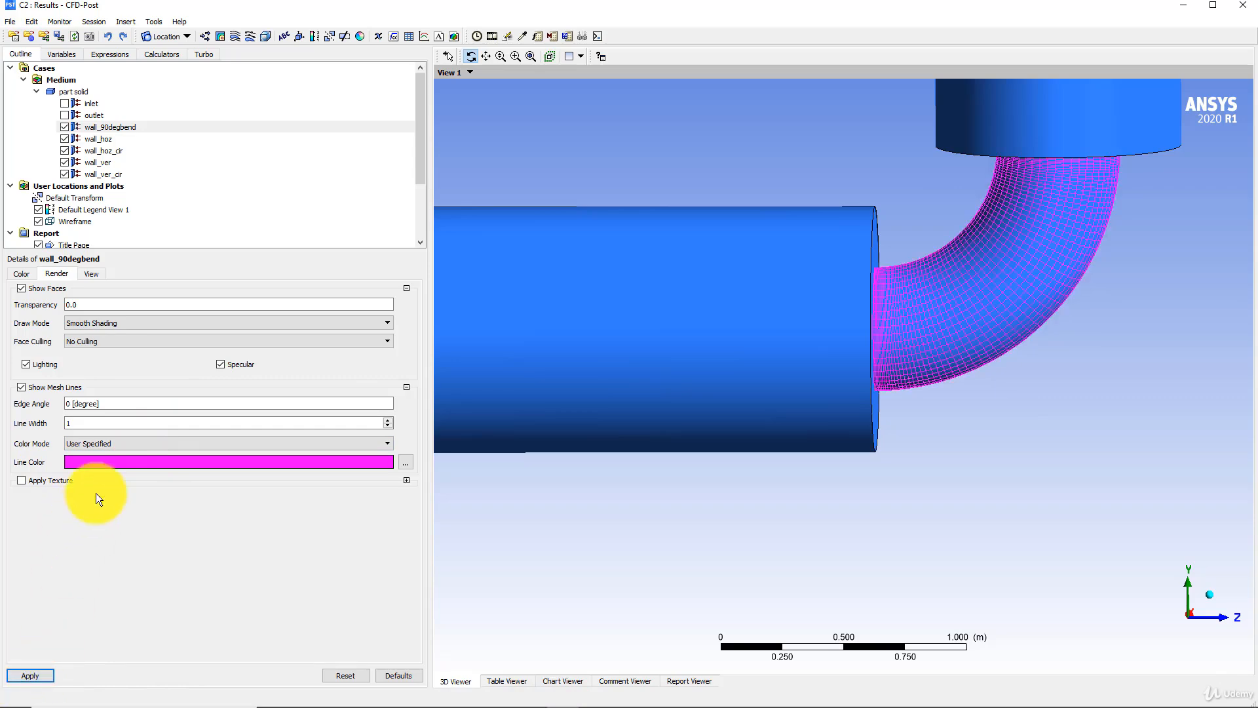
pyautogui.click(113, 464)
pyautogui.click(31, 674)
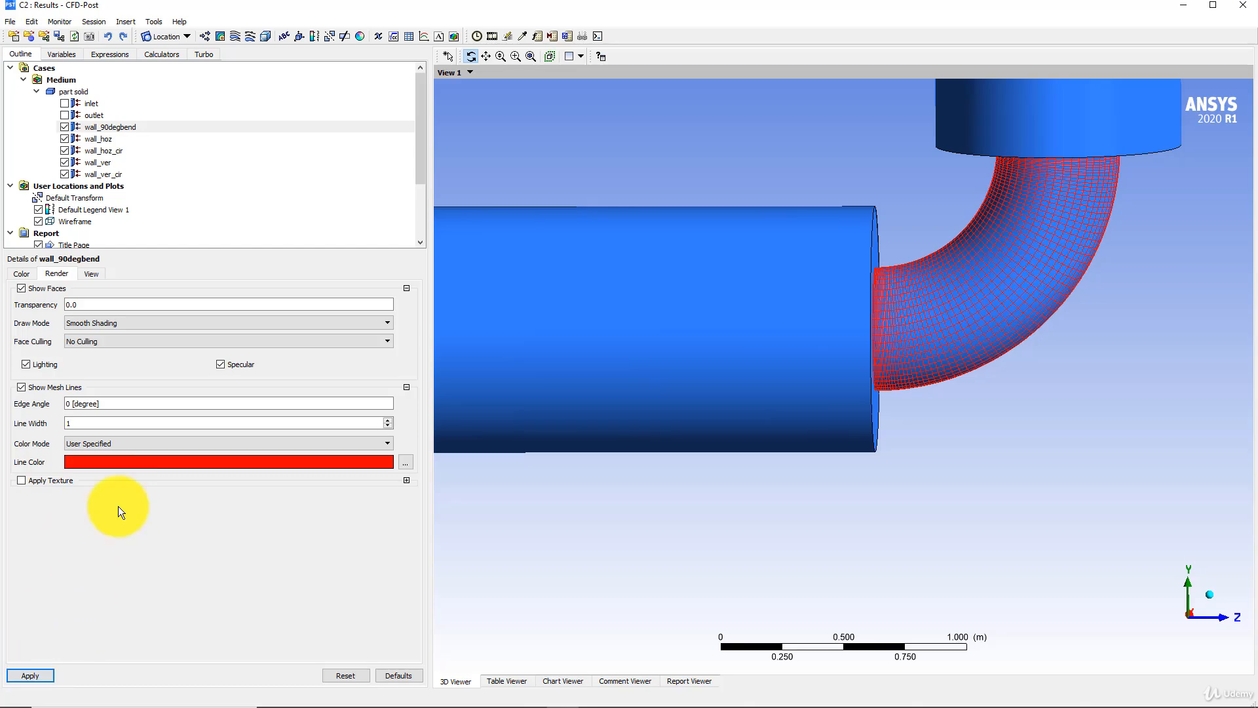
# - Apply black as the mesh line color of wall_90degbend and view the bend from another angle
pyautogui.click(128, 465)
pyautogui.click(127, 465)
pyautogui.click(127, 465)
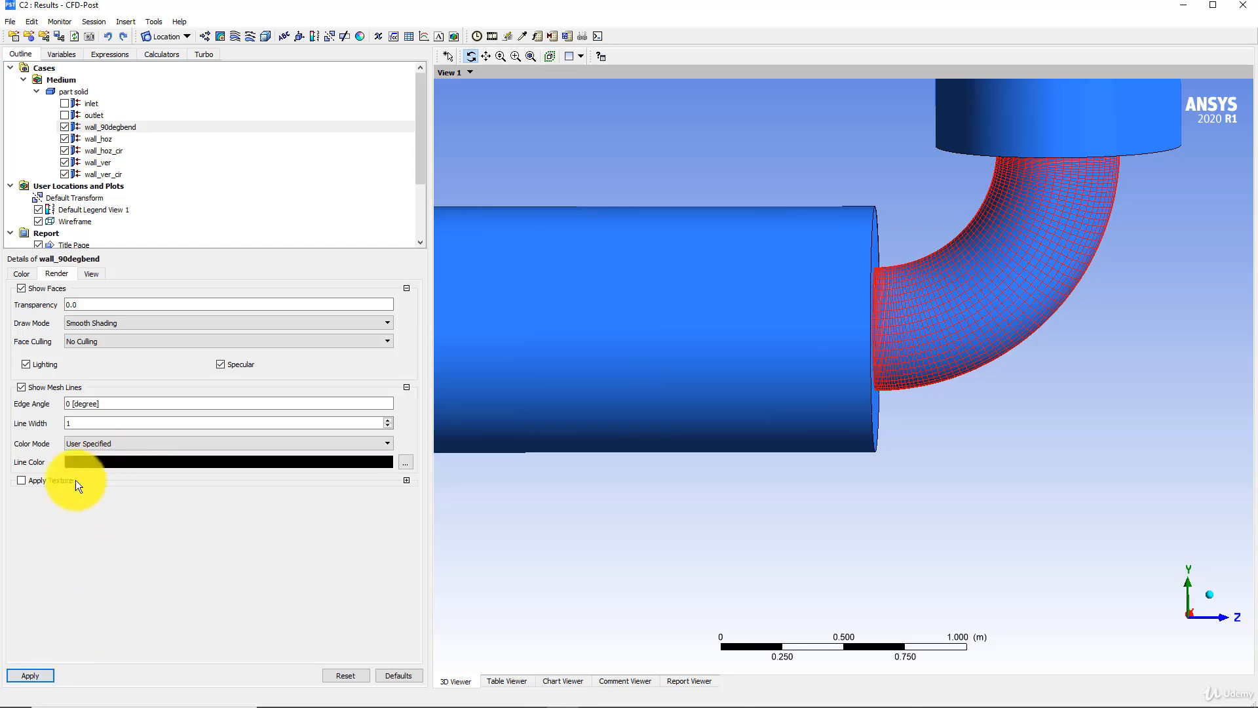
pyautogui.click(42, 674)
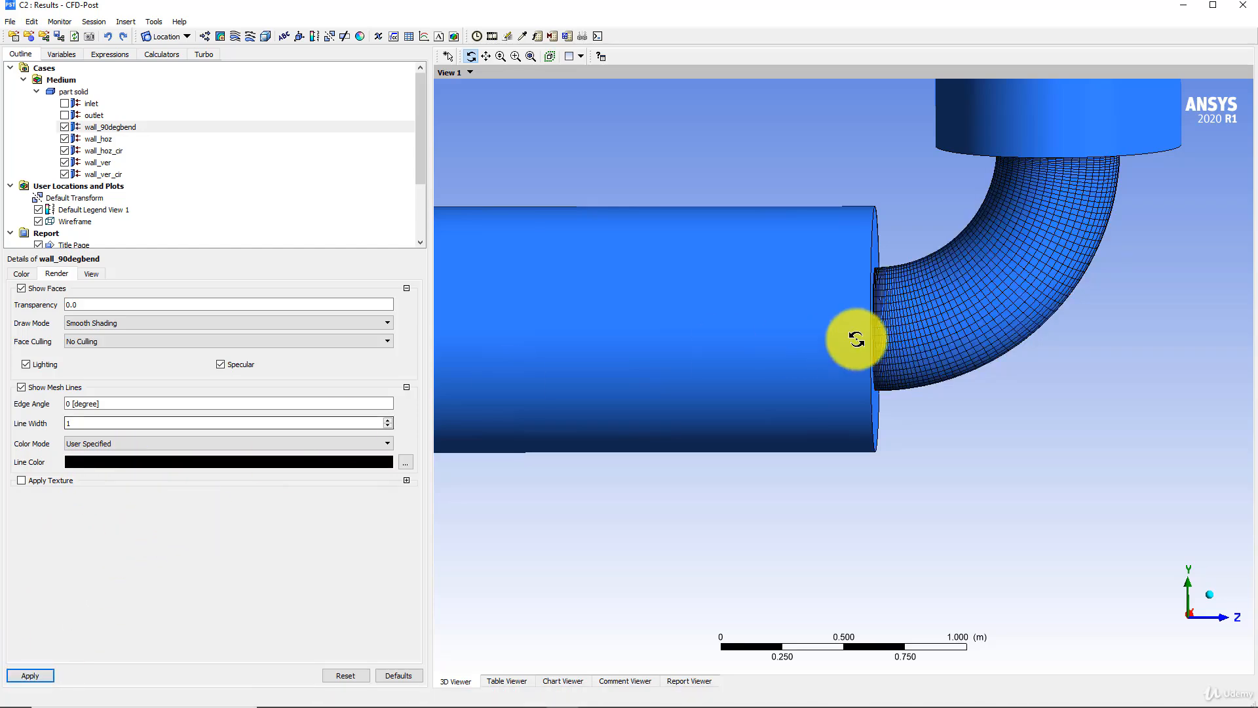
pyautogui.moveTo(813, 328); pyautogui.dragTo(590, 370)
# - Hide the five wall surfaces, from wall_90degbend to wall_ver_cir, leaving only the wireframe outline displayed
pyautogui.scroll(-3, 196, 184)
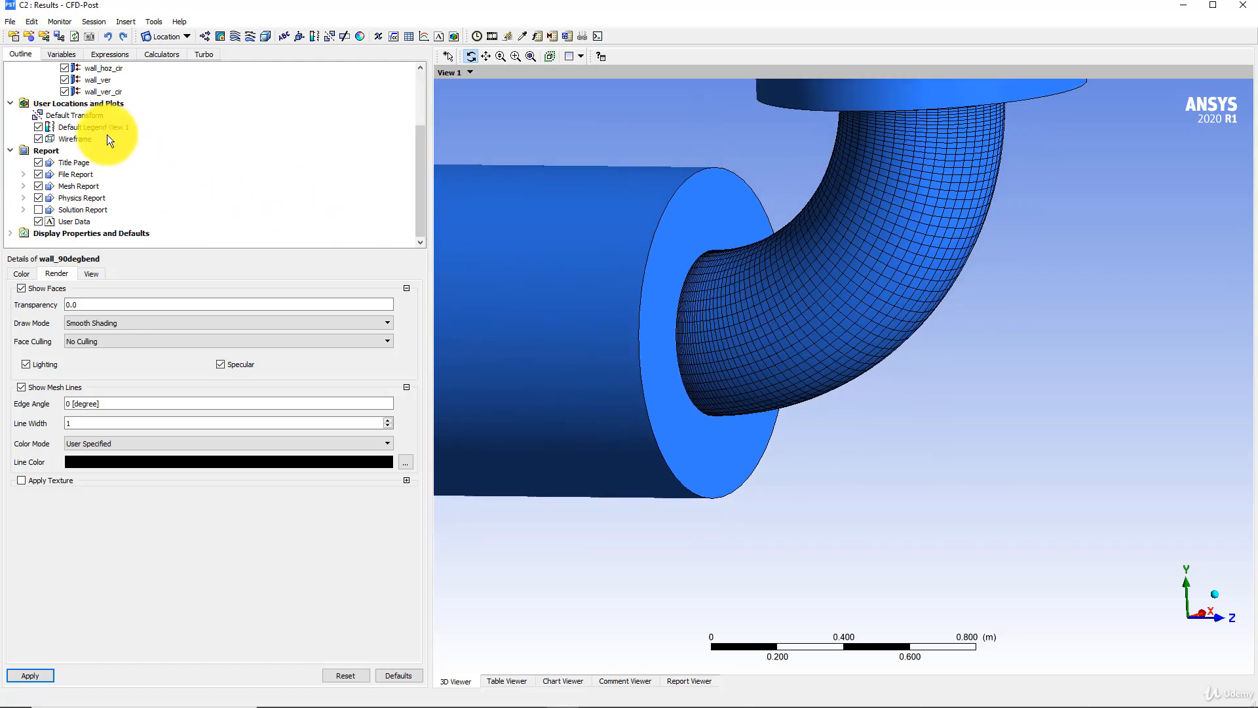
pyautogui.scroll(3, 108, 131)
pyautogui.click(64, 127)
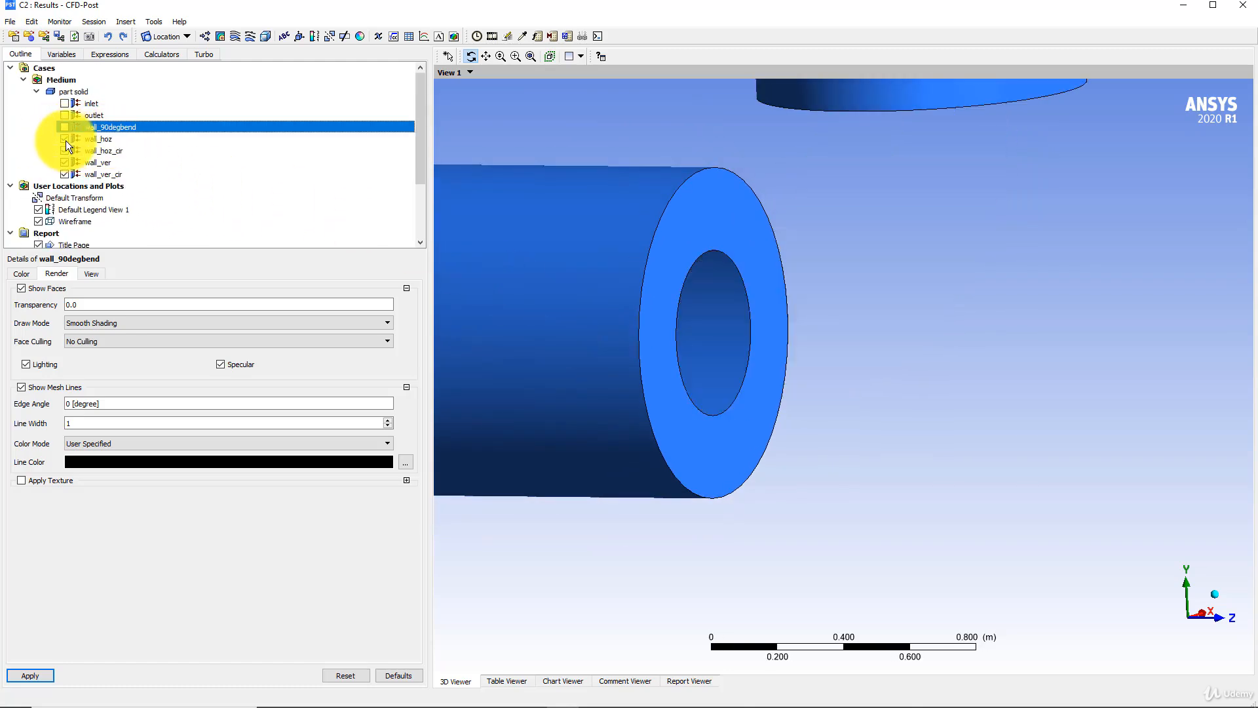
pyautogui.click(64, 139)
pyautogui.click(65, 151)
pyautogui.click(64, 163)
pyautogui.click(64, 174)
pyautogui.moveTo(716, 225); pyautogui.dragTo(714, 240)
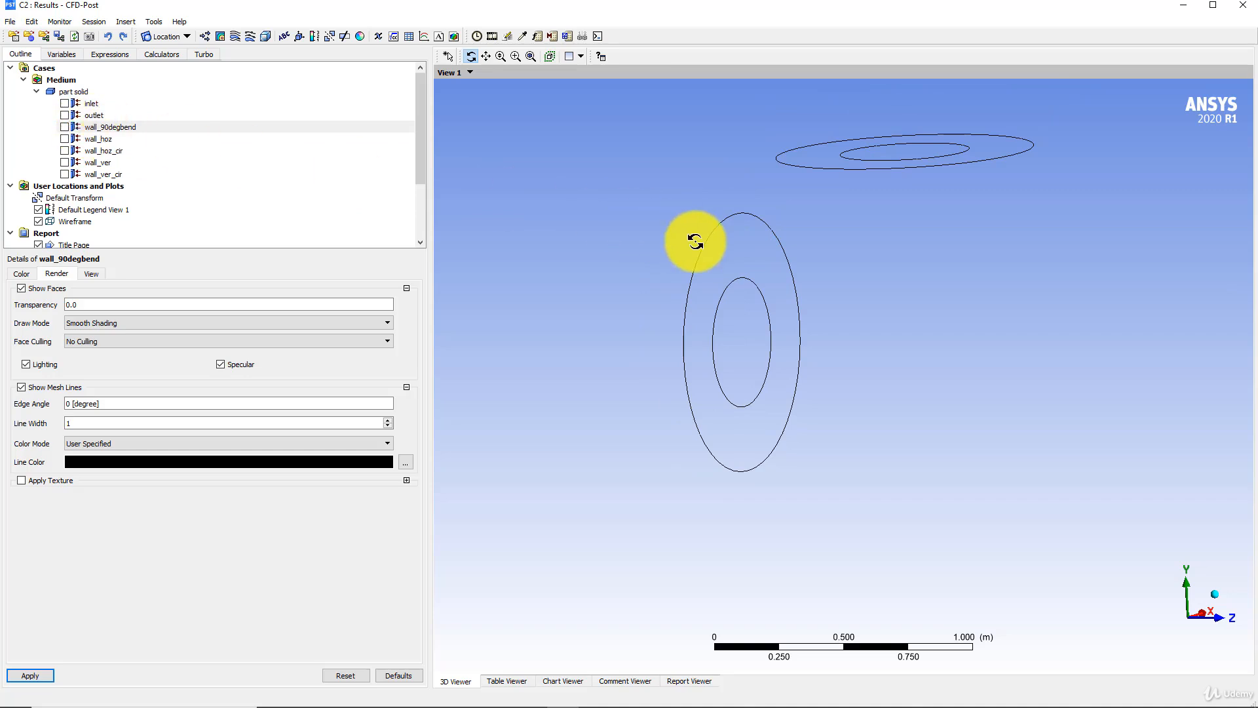
pyautogui.scroll(-4, 695, 242)
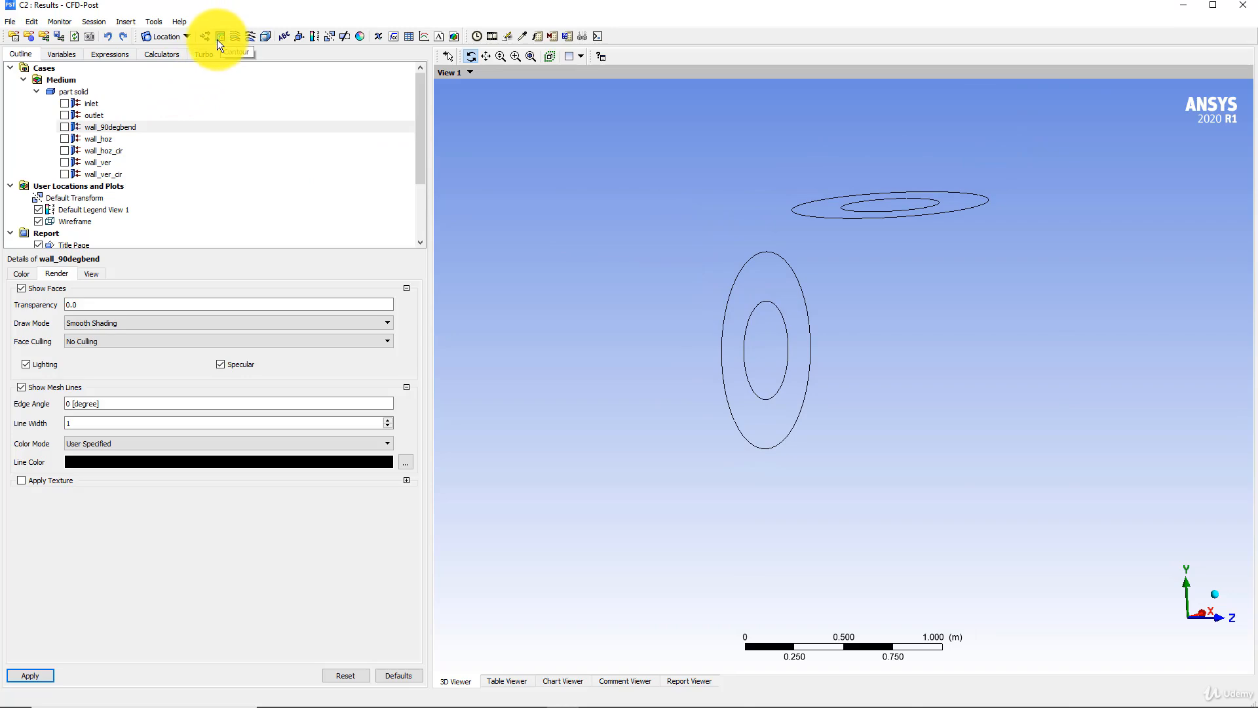
# - Insert a contour plot and set its locations to the five wall surfaces, from wall_90degbend to wall_ver_cir
pyautogui.click(127, 22)
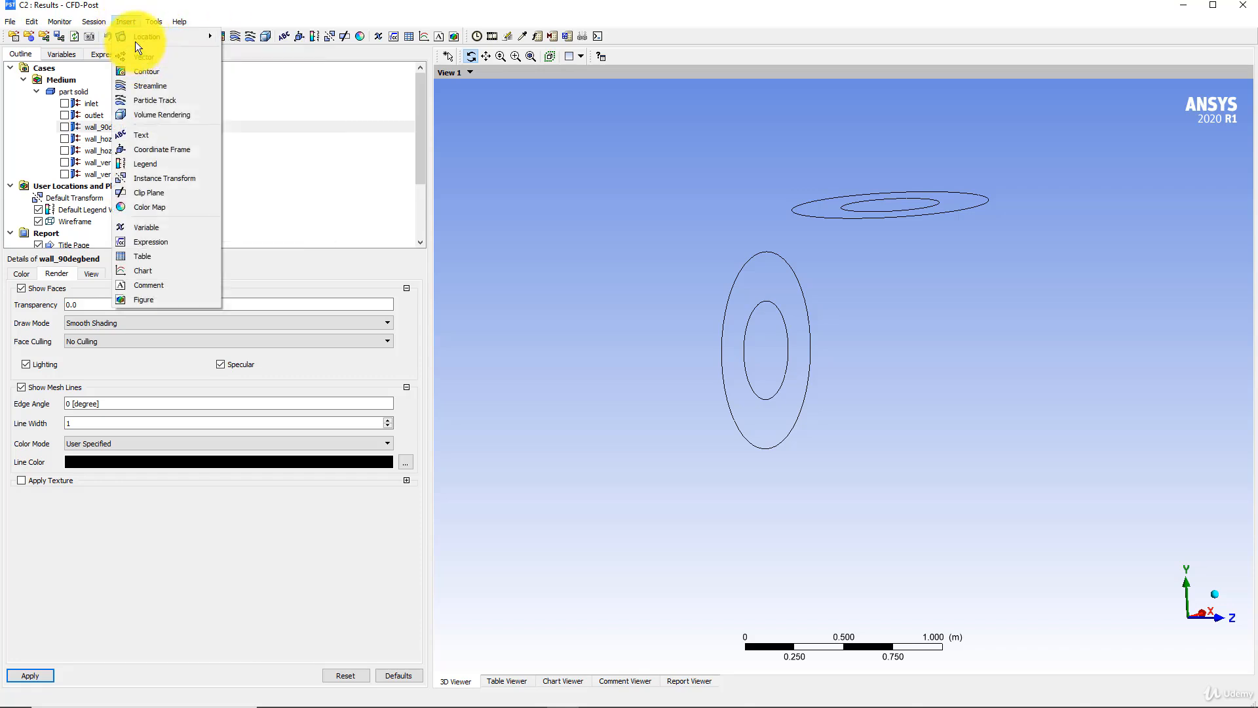
pyautogui.moveTo(135, 33)
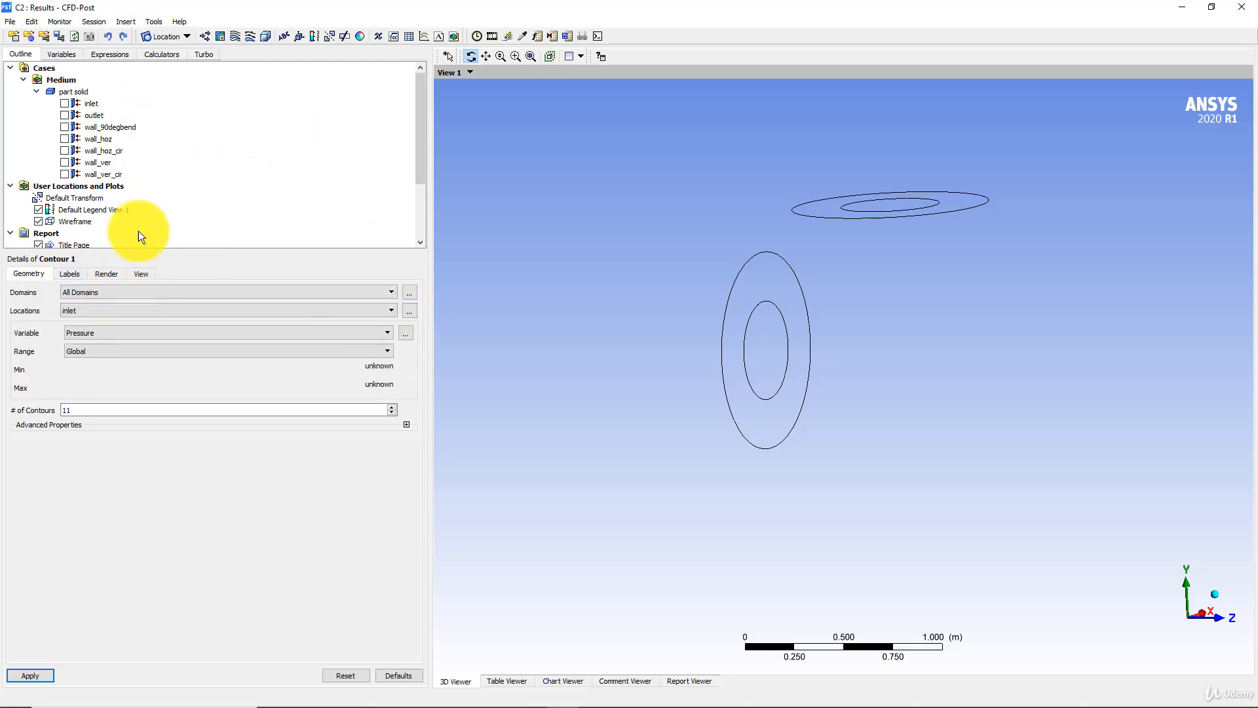
pyautogui.click(409, 311)
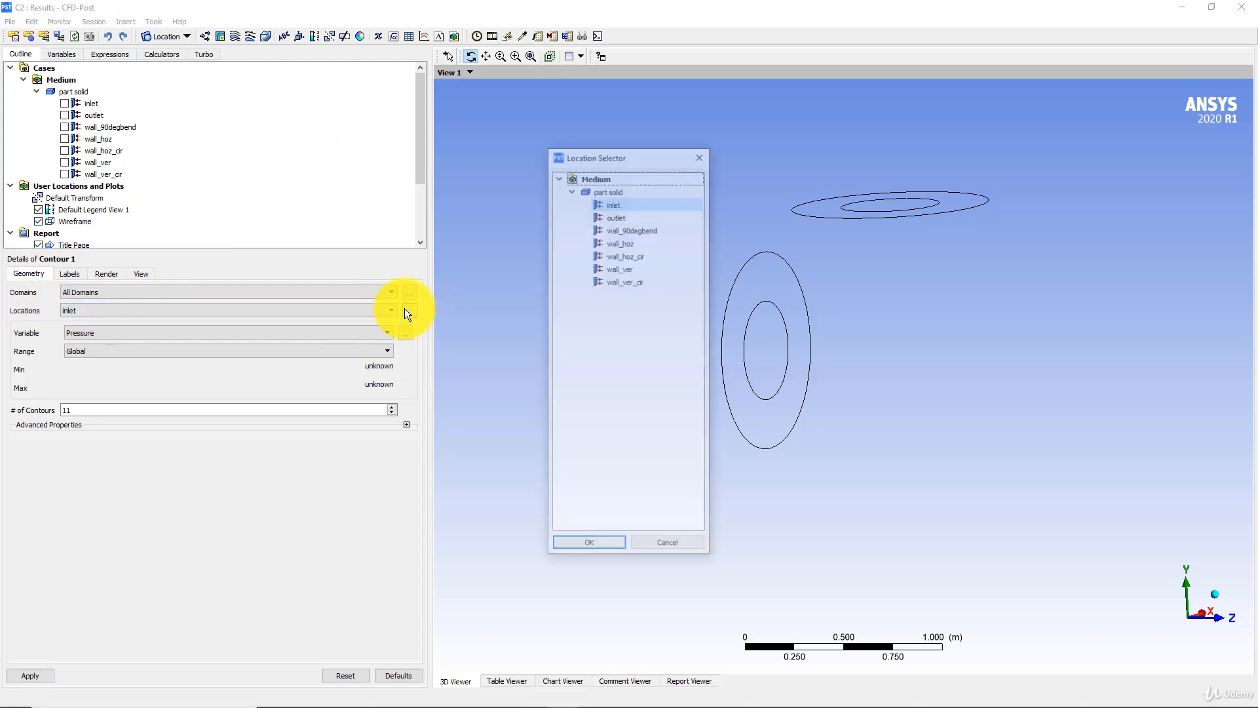
pyautogui.moveTo(632, 224); pyautogui.dragTo(627, 282)
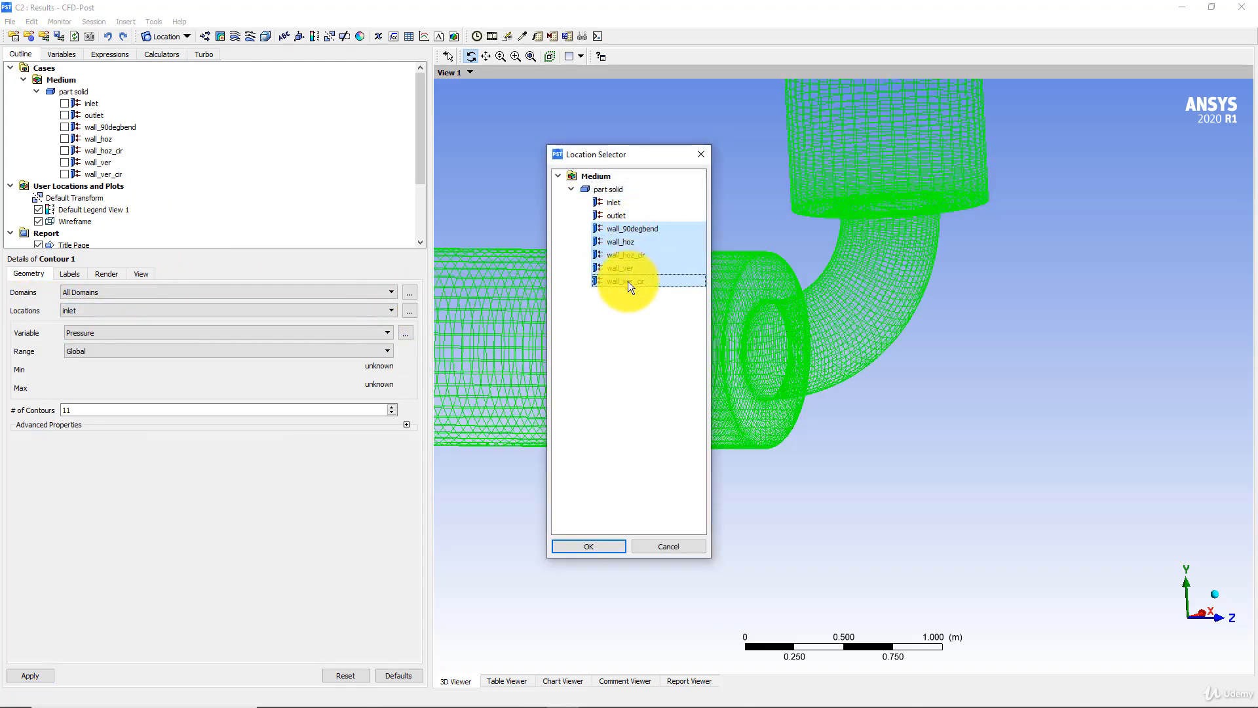
pyautogui.click(609, 546)
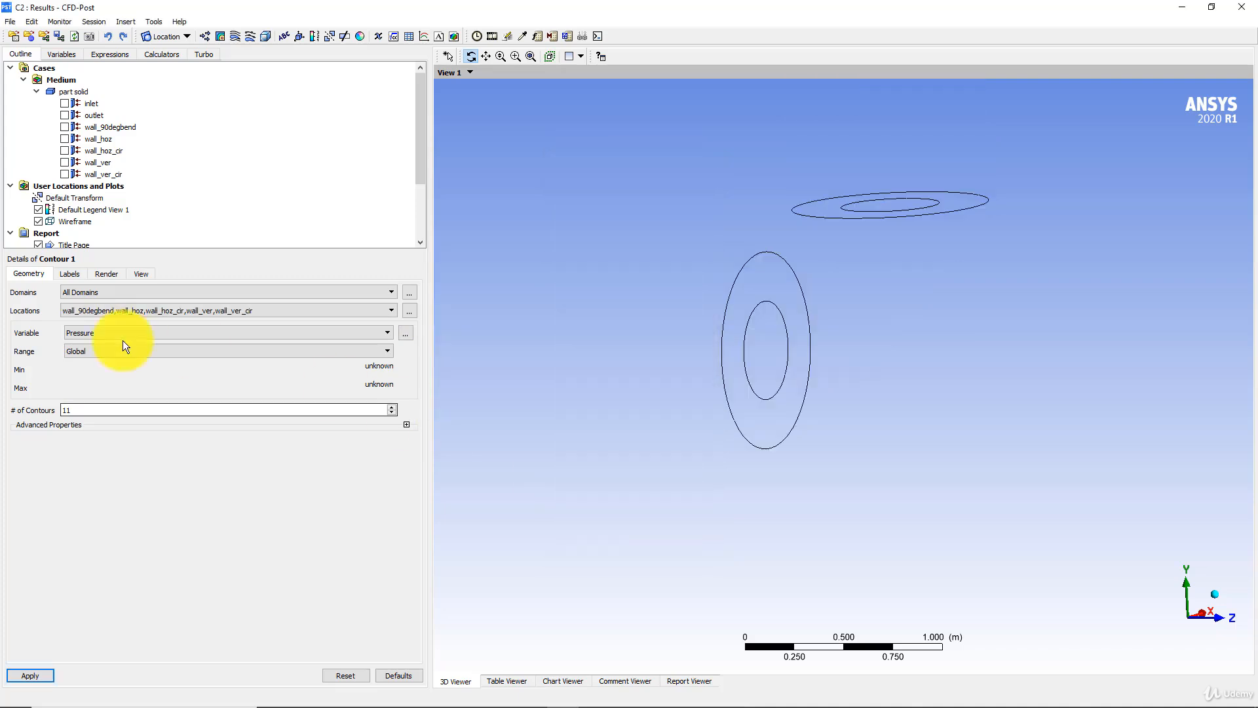
# - Set the wall pressure contour's range to Local and apply the plot
pyautogui.click(86, 352)
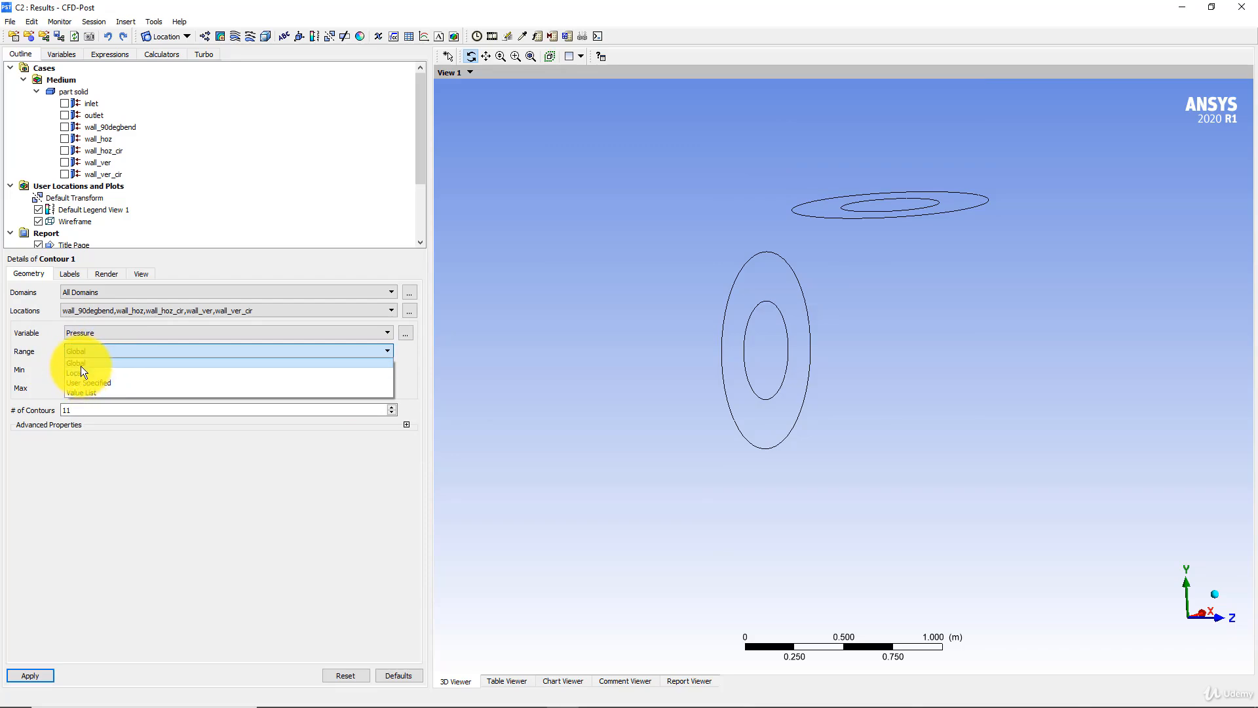
pyautogui.click(79, 373)
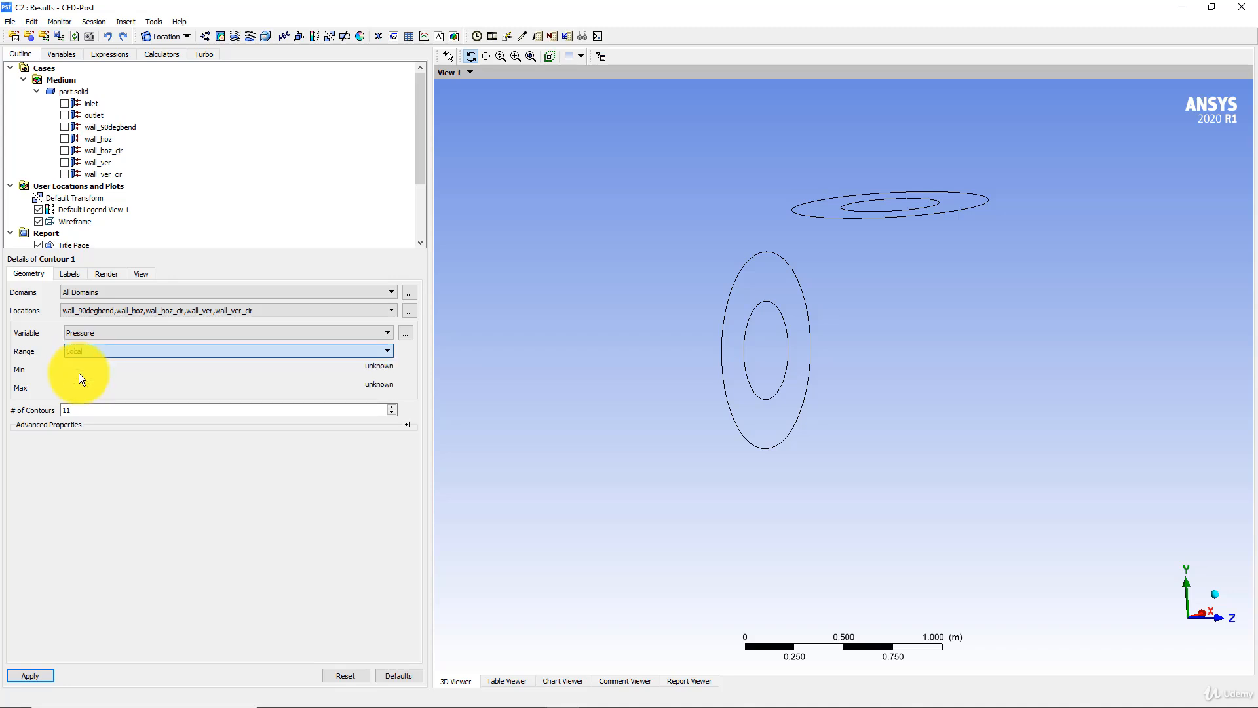
pyautogui.click(26, 675)
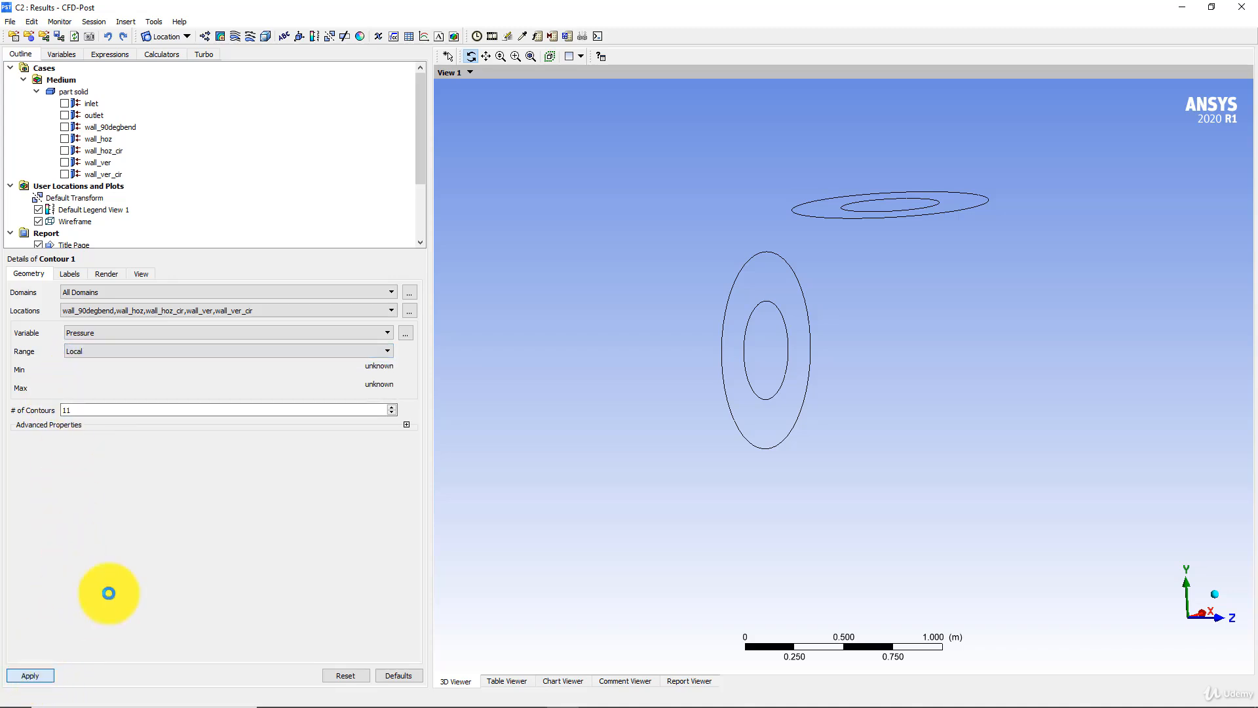
pyautogui.moveTo(676, 326); pyautogui.dragTo(701, 301)
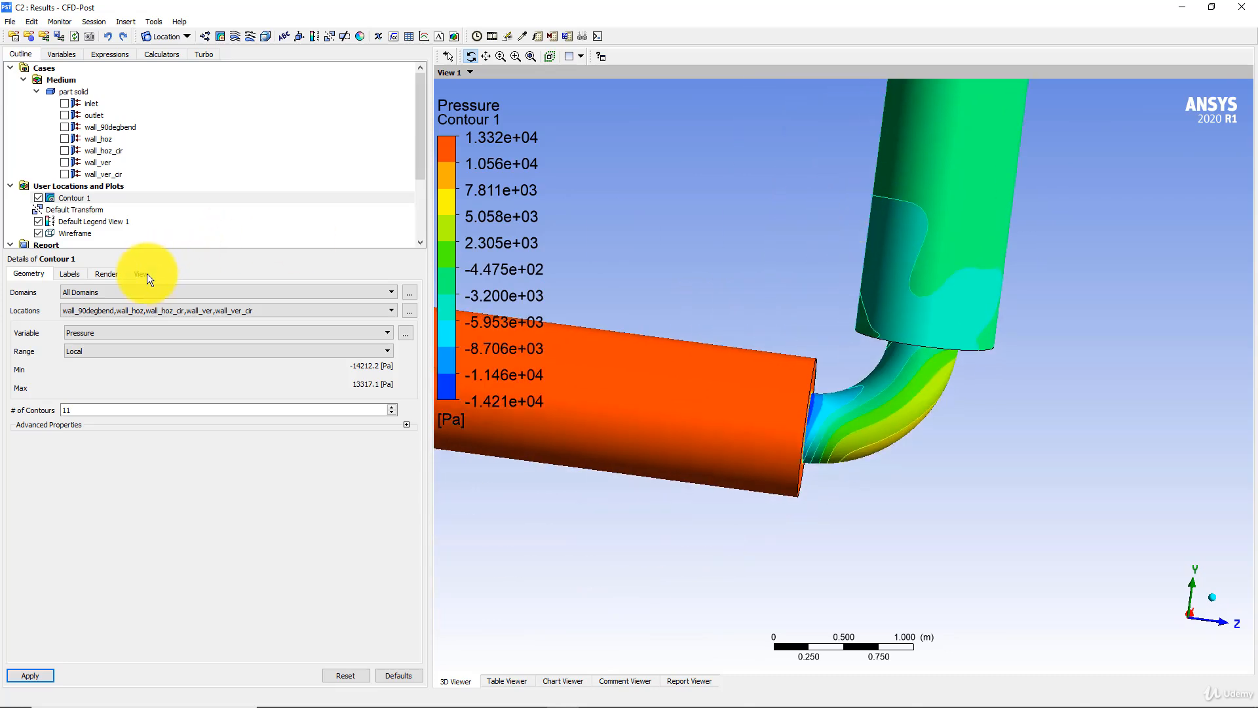
# - Give the contour lines constant coloring with User Specified color mode in black, apply it and view the bend up close
pyautogui.click(142, 274)
pyautogui.click(106, 274)
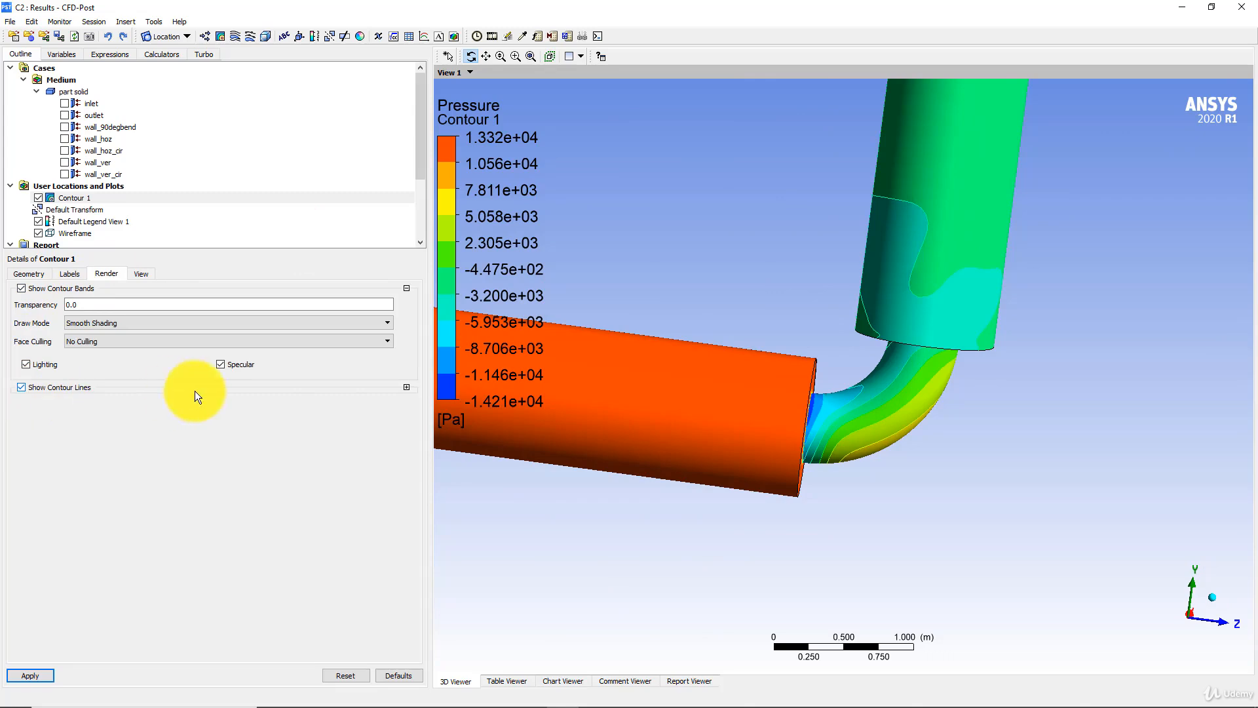
pyautogui.click(407, 387)
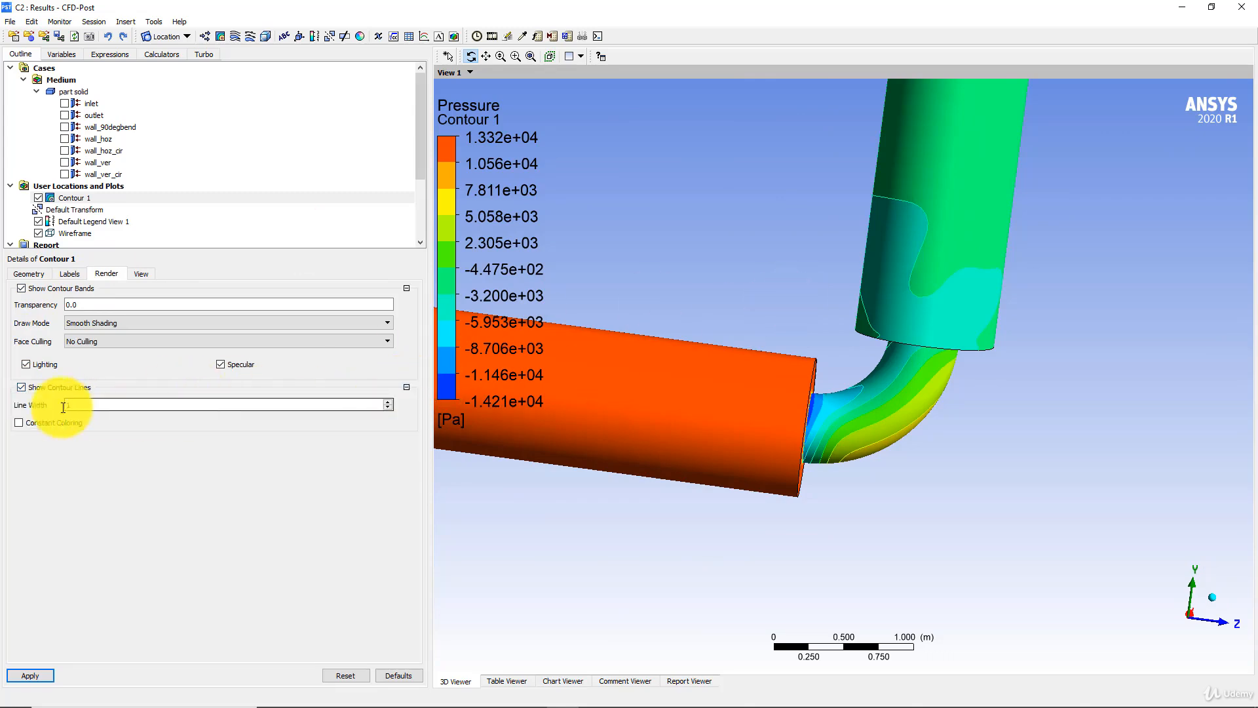
pyautogui.click(19, 422)
pyautogui.click(104, 437)
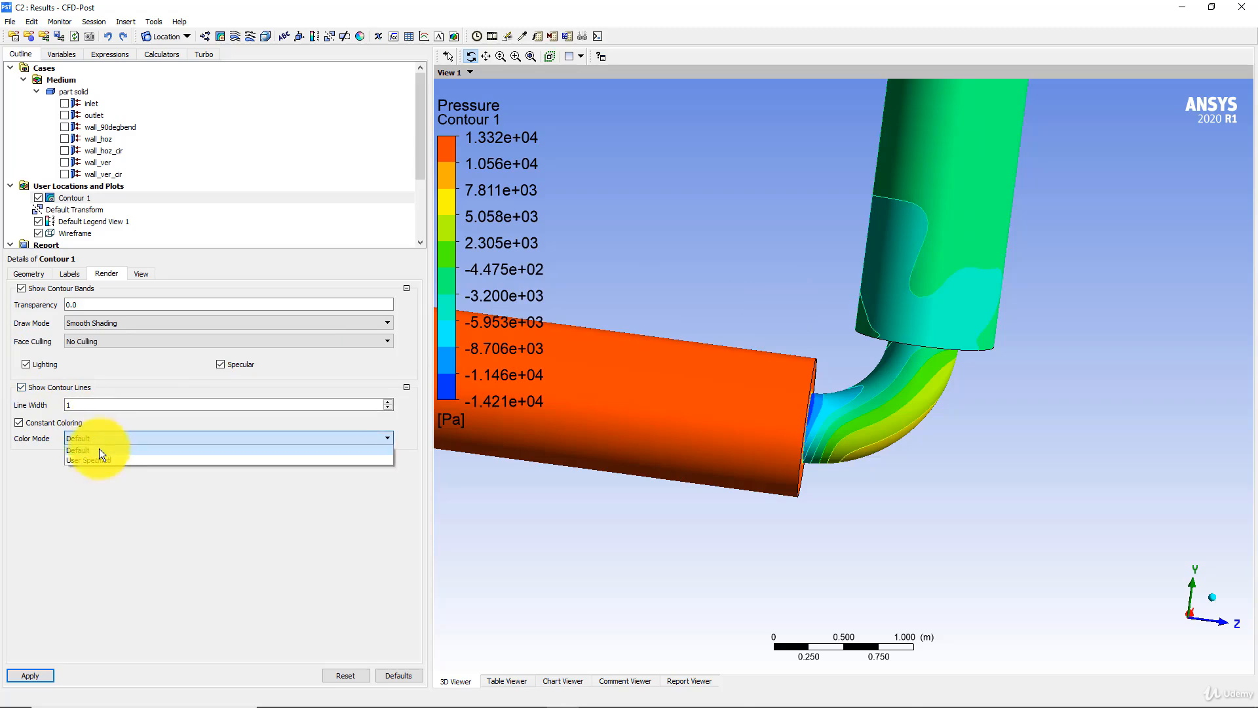
pyautogui.click(97, 460)
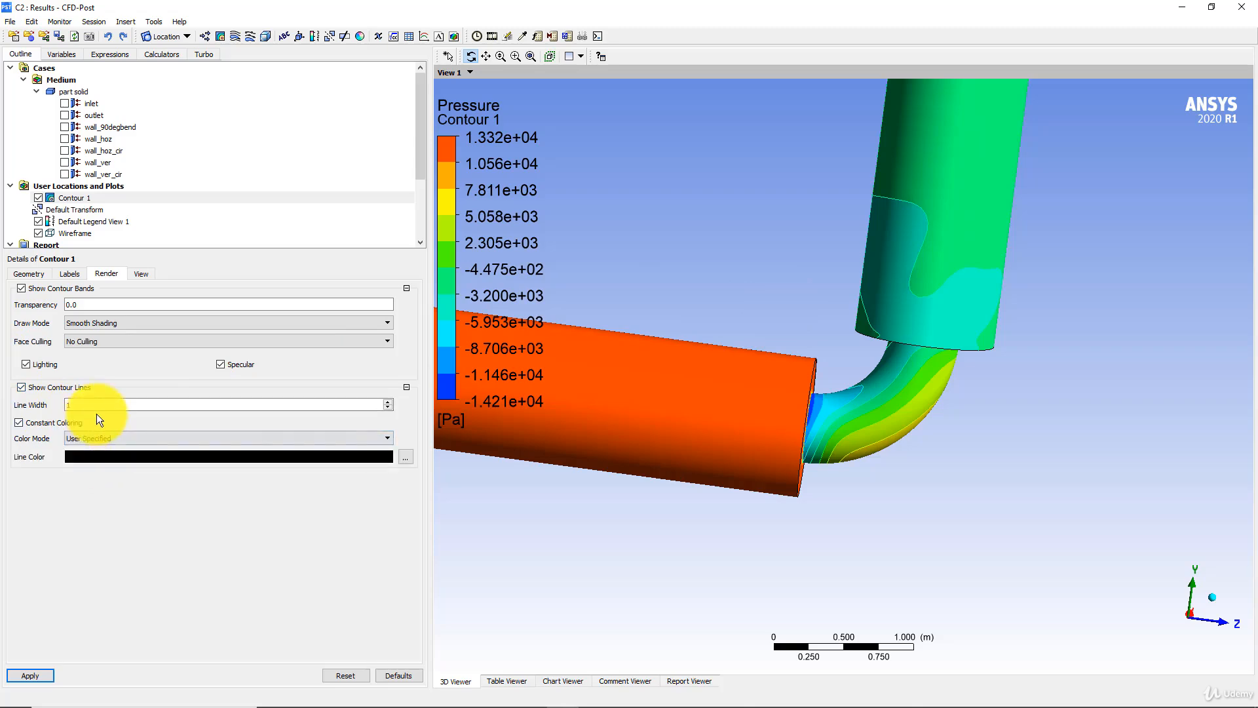
pyautogui.click(29, 675)
pyautogui.moveTo(633, 405); pyautogui.dragTo(859, 417)
pyautogui.moveTo(859, 417); pyautogui.dragTo(848, 402, button='middle')
pyautogui.moveTo(809, 365); pyautogui.dragTo(732, 372, button='middle')
pyautogui.scroll(3, 573, 387)
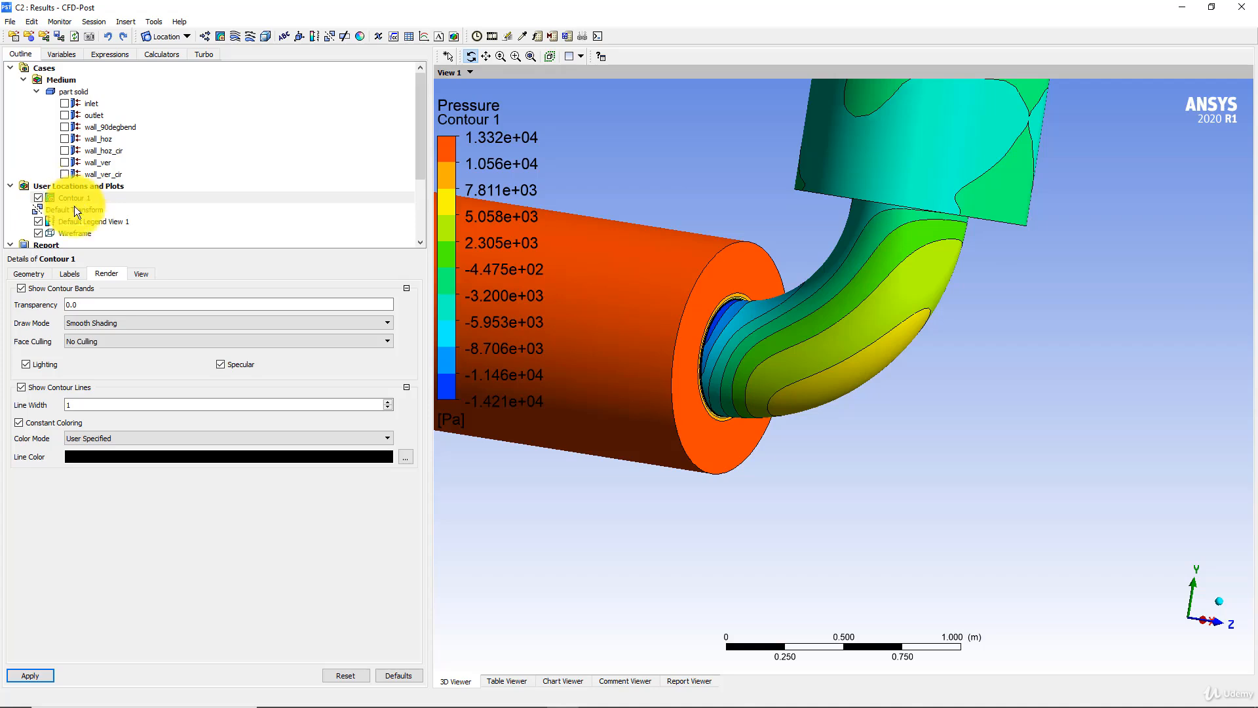
# - Try 30 as the number of contours for the wall pressure plot and view the pipes from another angle
pyautogui.click(29, 273)
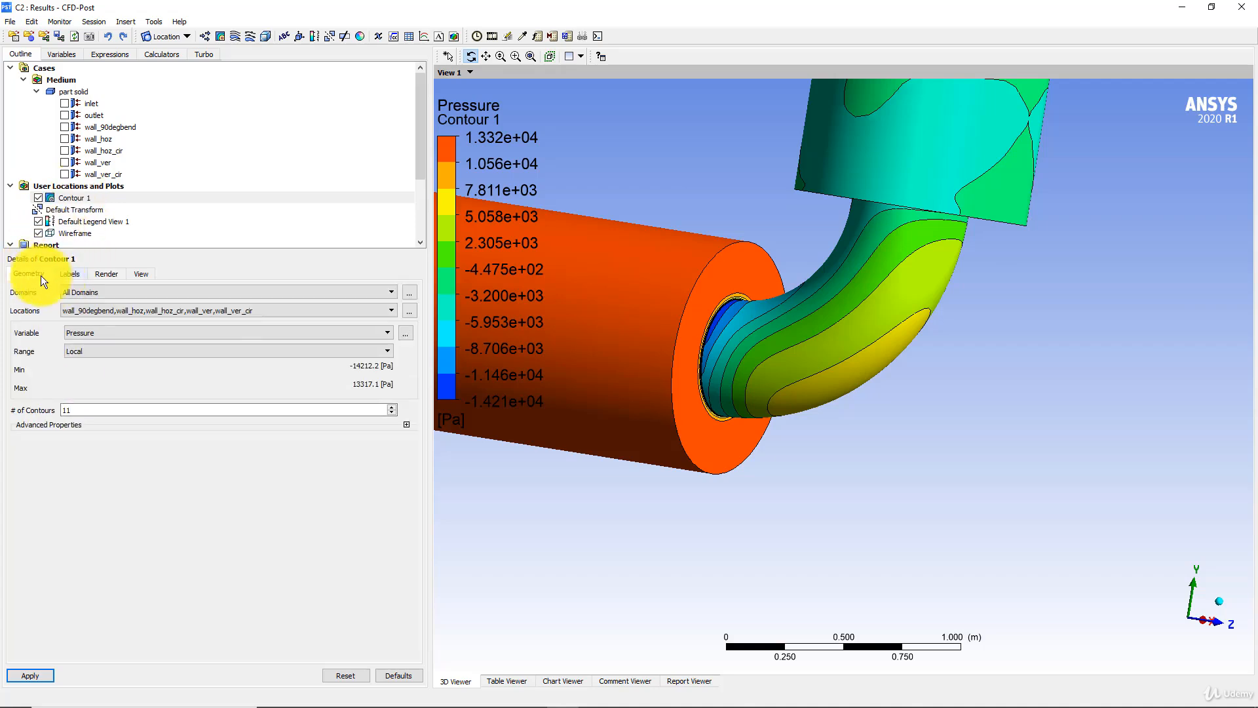
pyautogui.moveTo(84, 407); pyautogui.dragTo(28, 408)
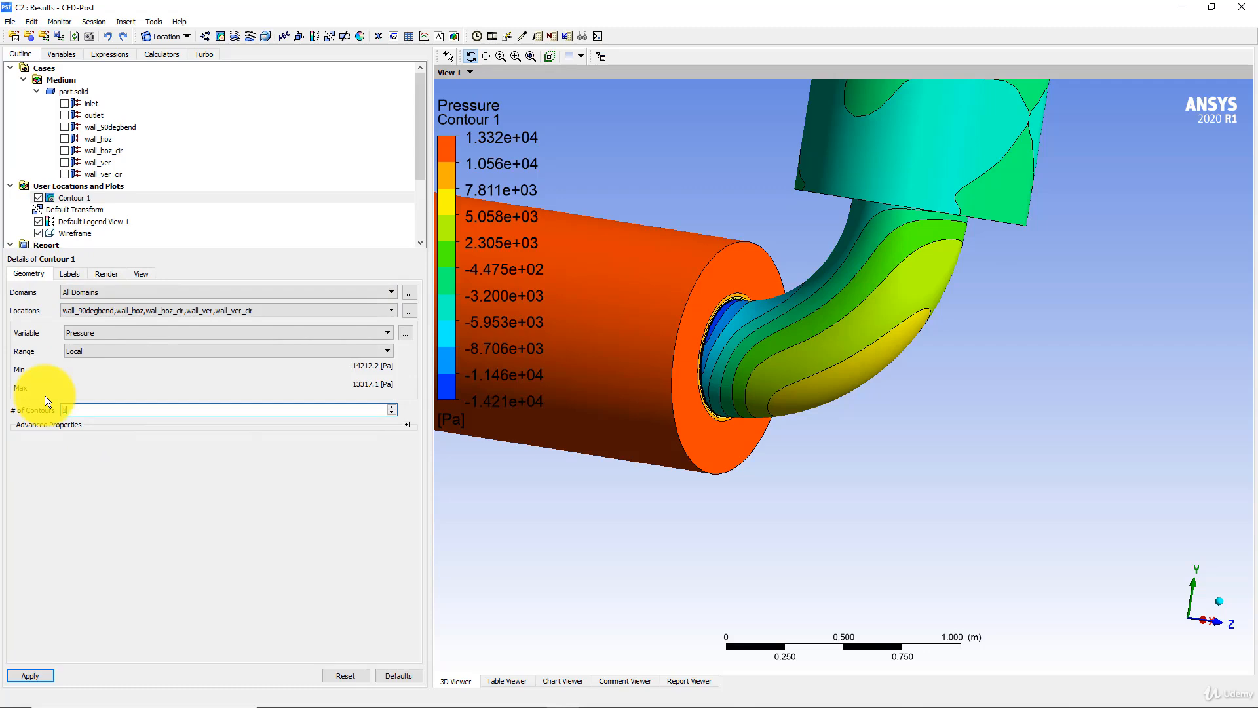
pyautogui.click(35, 675)
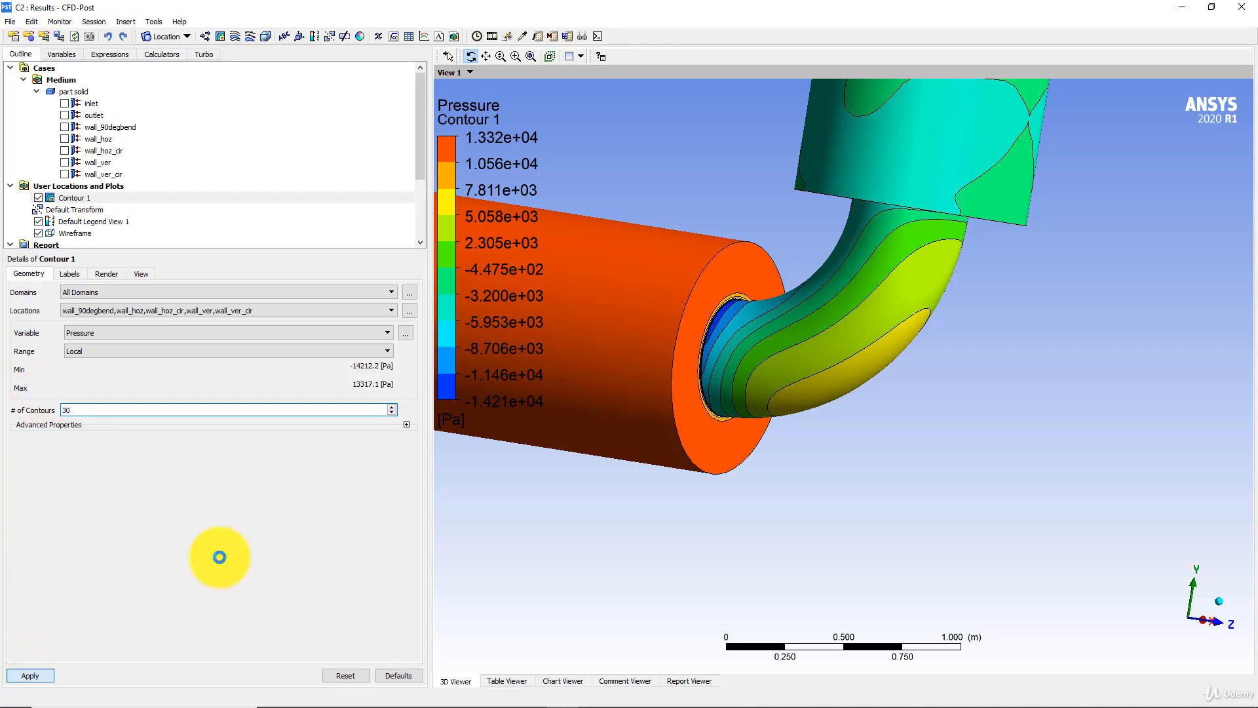
pyautogui.moveTo(843, 163); pyautogui.dragTo(896, 365)
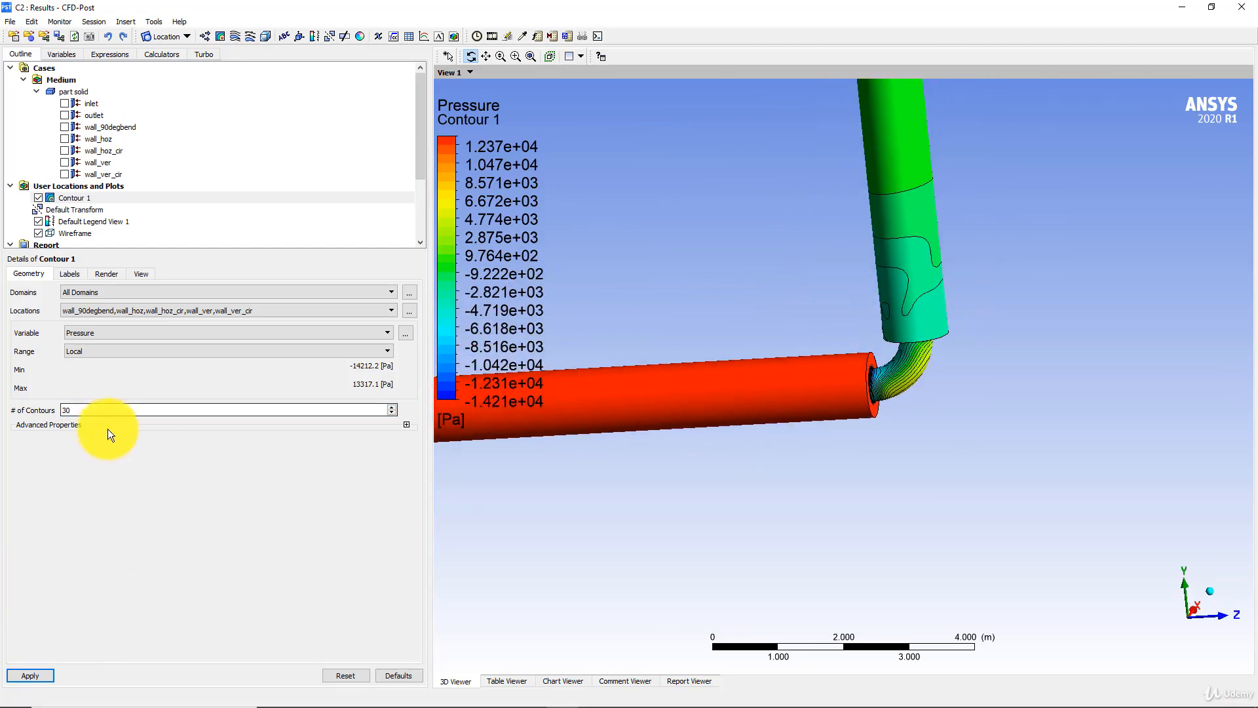
# - Set the number of contours of the wall pressure plot back to 11 and apply
pyautogui.moveTo(110, 407); pyautogui.dragTo(2, 407)
pyautogui.write('11')
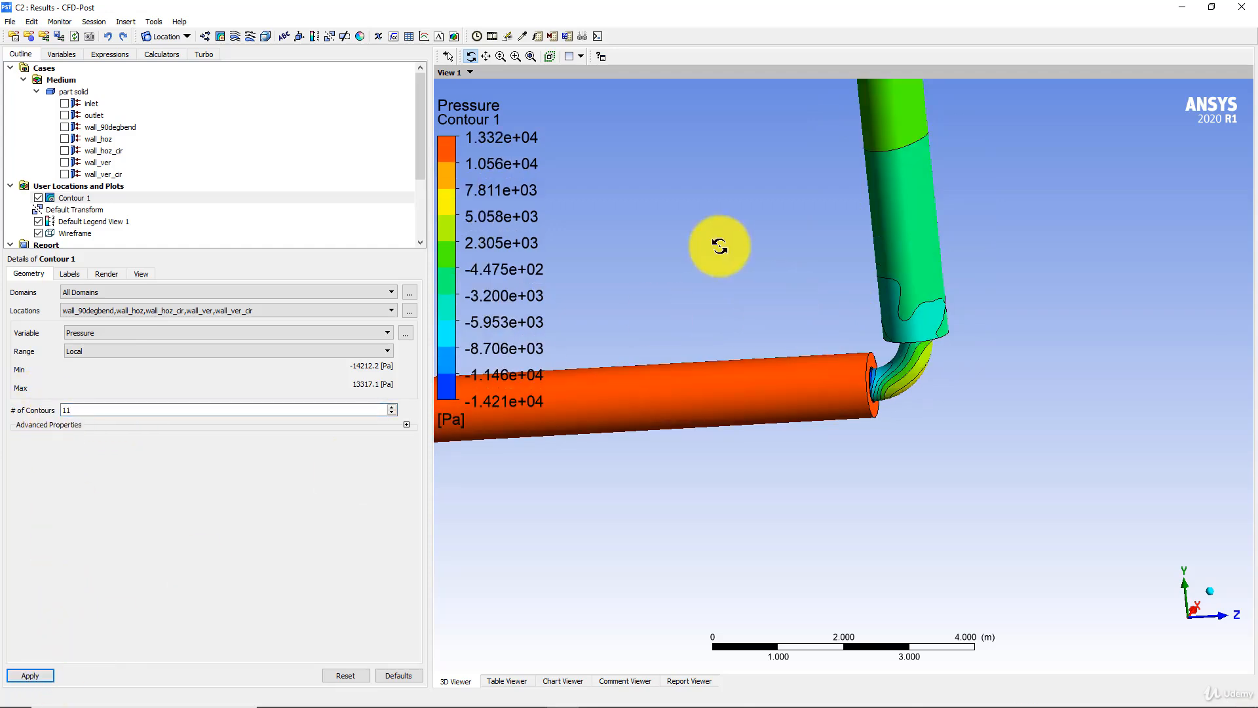
pyautogui.moveTo(808, 303); pyautogui.dragTo(803, 331)
pyautogui.scroll(-3, 803, 330)
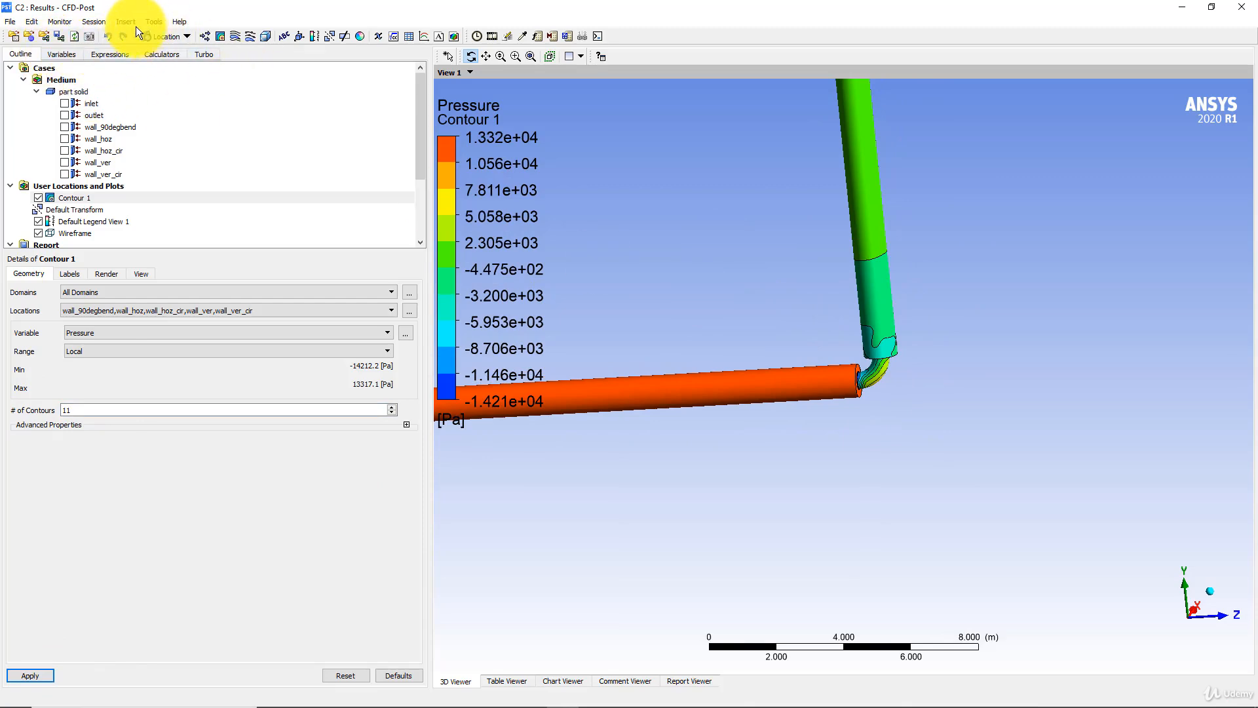
# - Create an isosurface of variable X at a value of 0.0 m across all domains
pyautogui.click(169, 34)
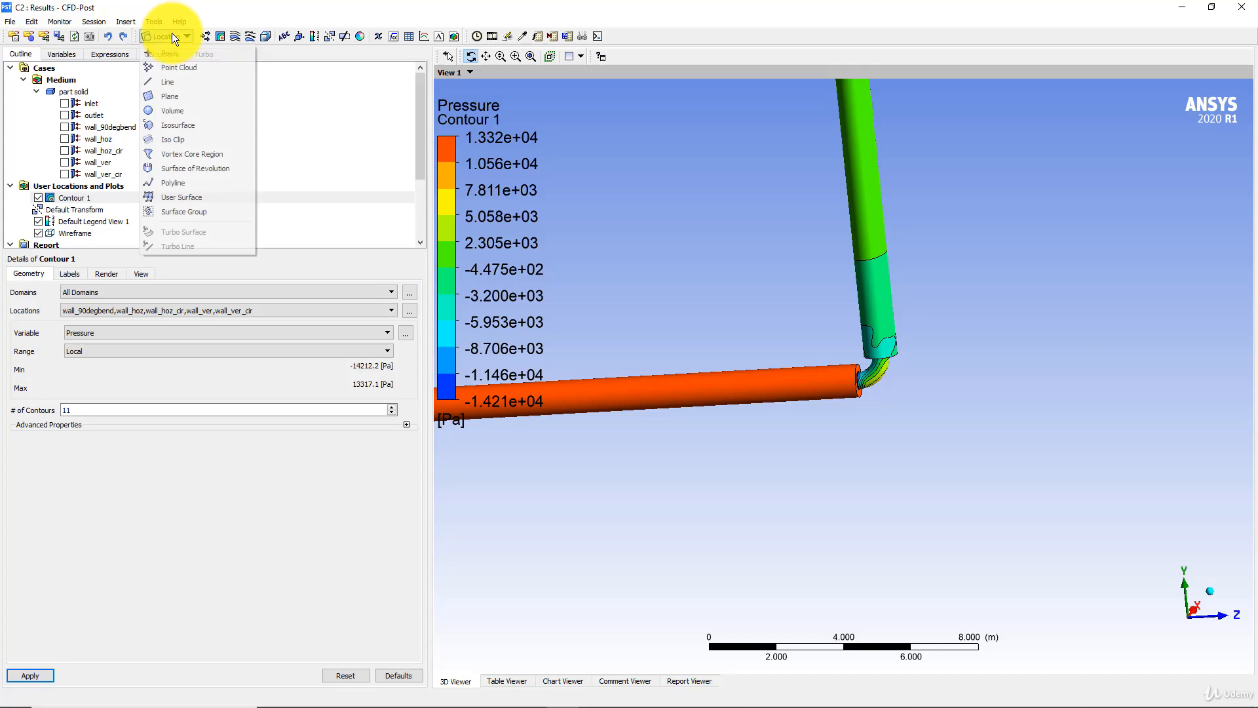
pyautogui.click(190, 124)
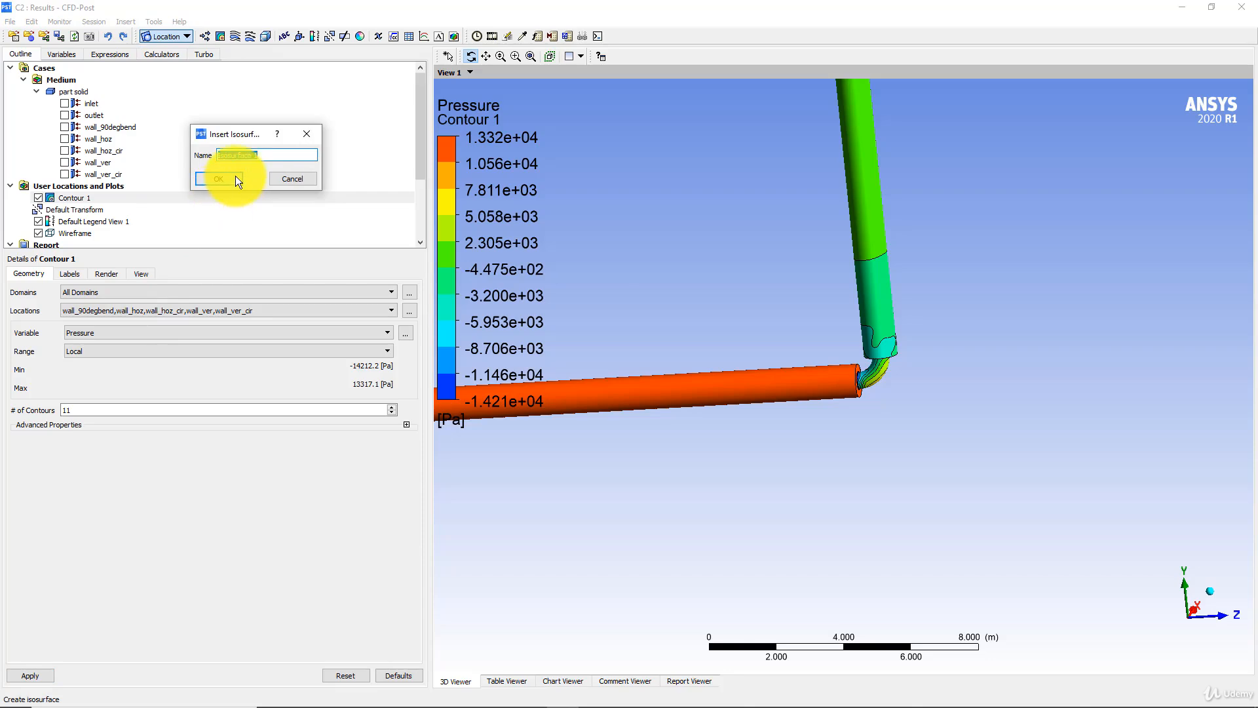
pyautogui.click(234, 177)
pyautogui.click(128, 323)
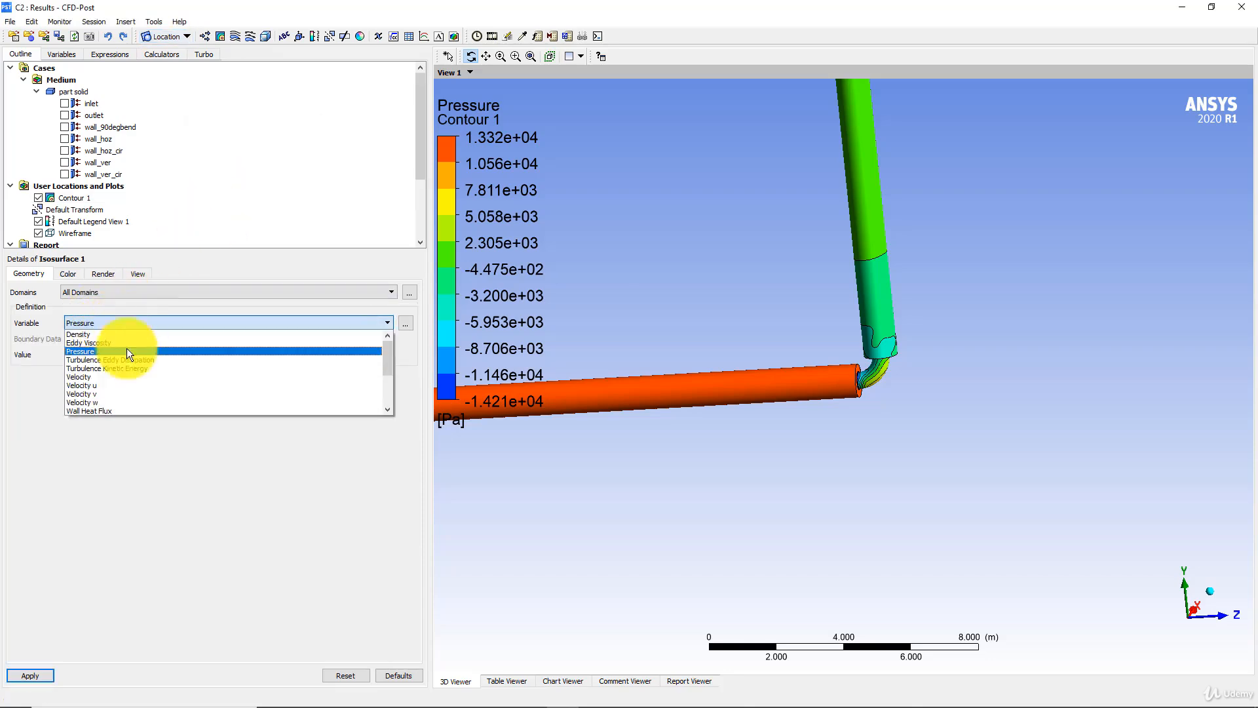
pyautogui.scroll(-3, 115, 380)
pyautogui.click(96, 390)
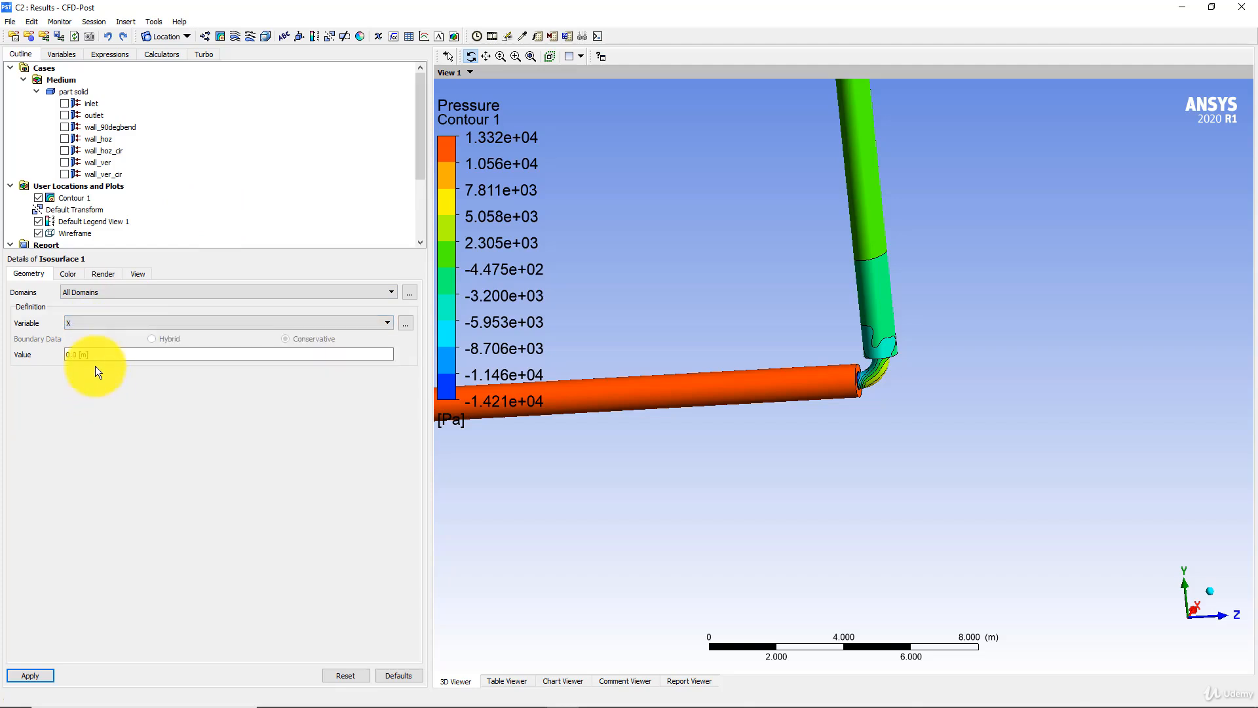
pyautogui.click(33, 673)
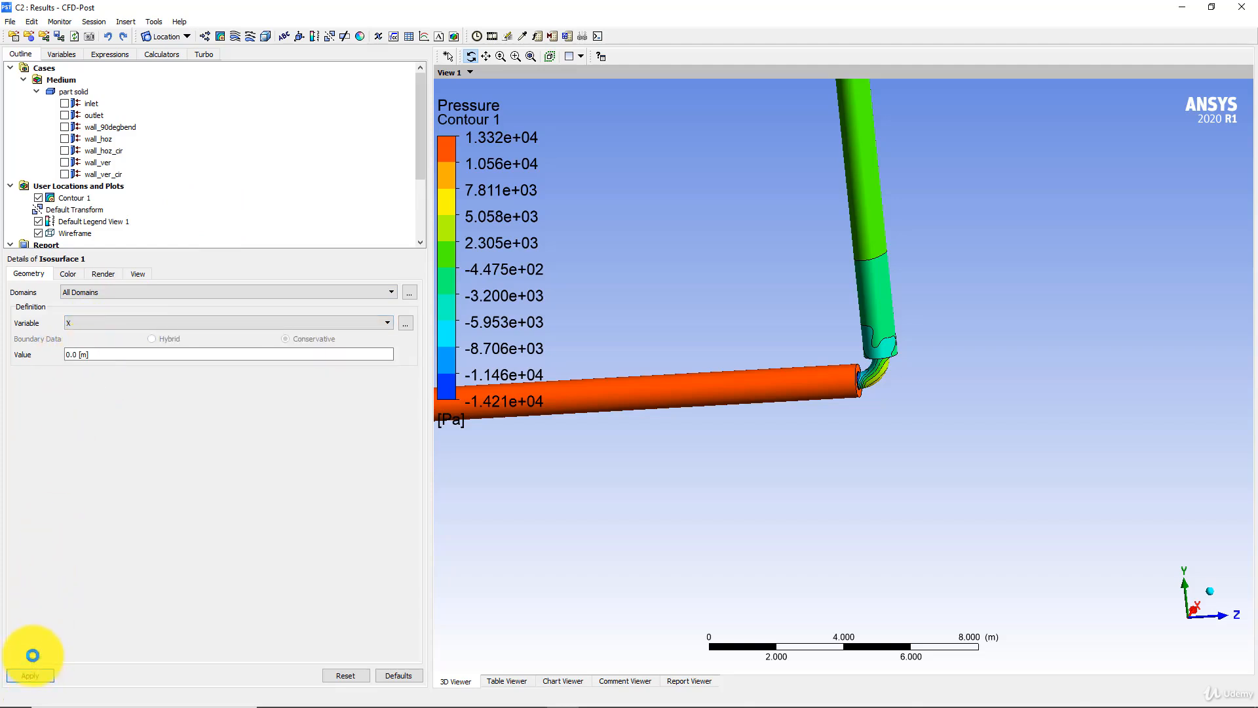
# - Hide Contour 1 to inspect the isosurface around the bend, and hide Isosurface 1 as well
pyautogui.click(41, 199)
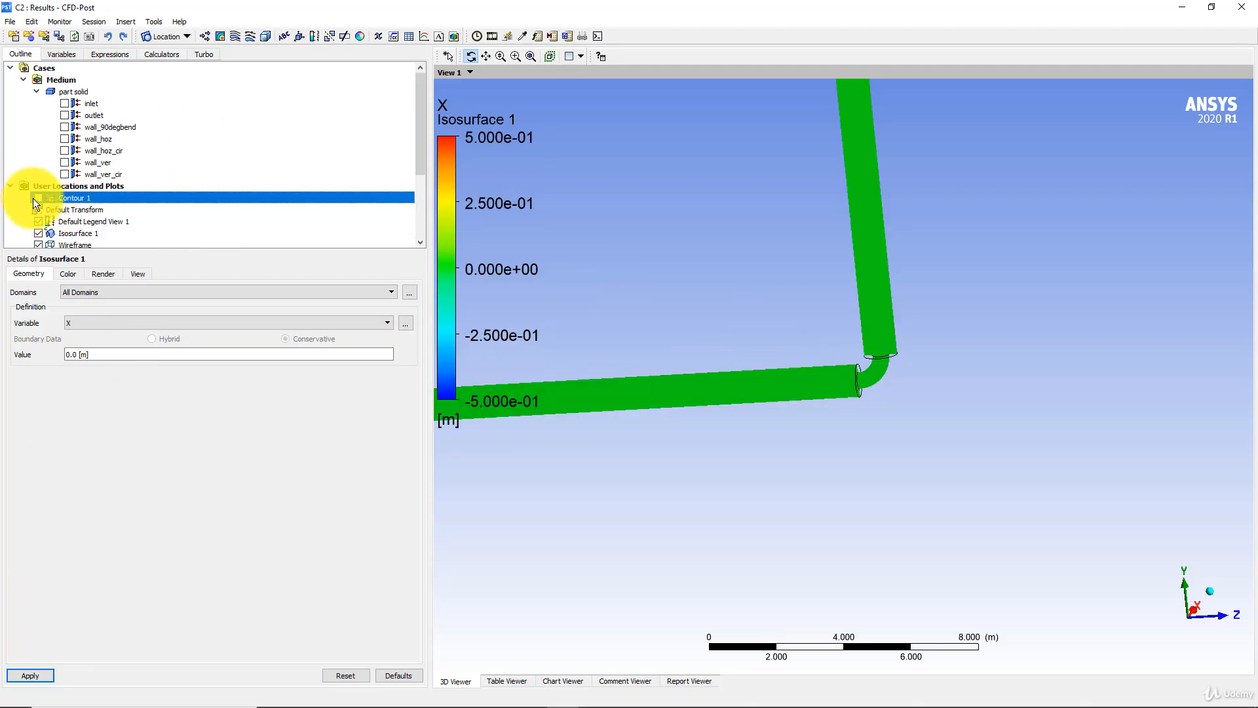
pyautogui.moveTo(773, 288); pyautogui.dragTo(816, 316)
pyautogui.scroll(10, 789, 357)
pyautogui.scroll(3, 747, 372)
pyautogui.scroll(-2, 17, 209)
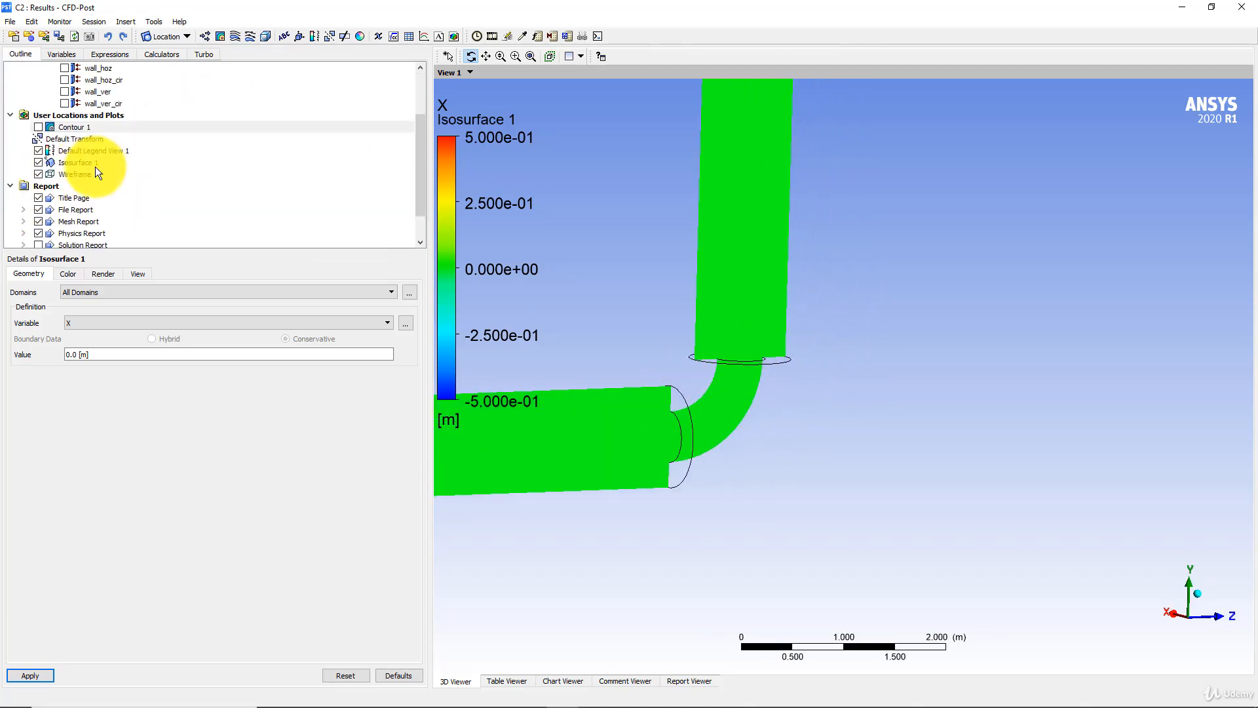
pyautogui.click(38, 163)
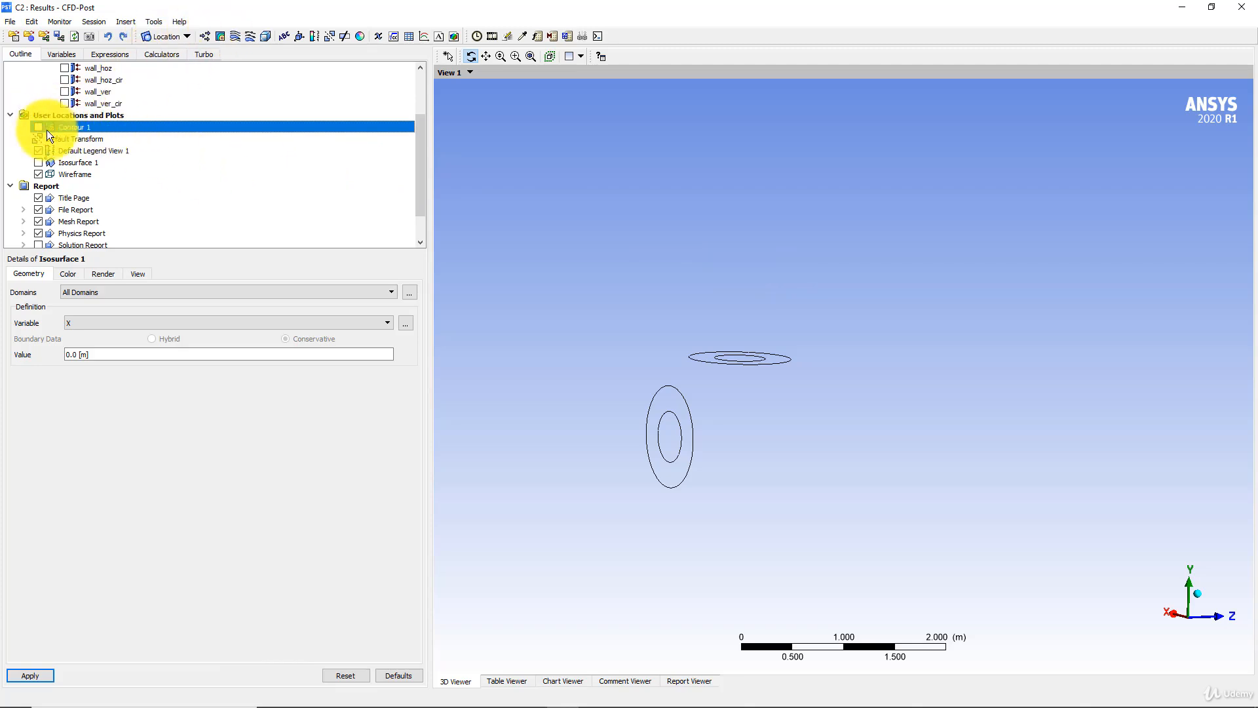
# - Insert a second contour plot of Pressure located on Isosurface 1 with a Local range and apply it
pyautogui.click(219, 35)
pyautogui.click(250, 89)
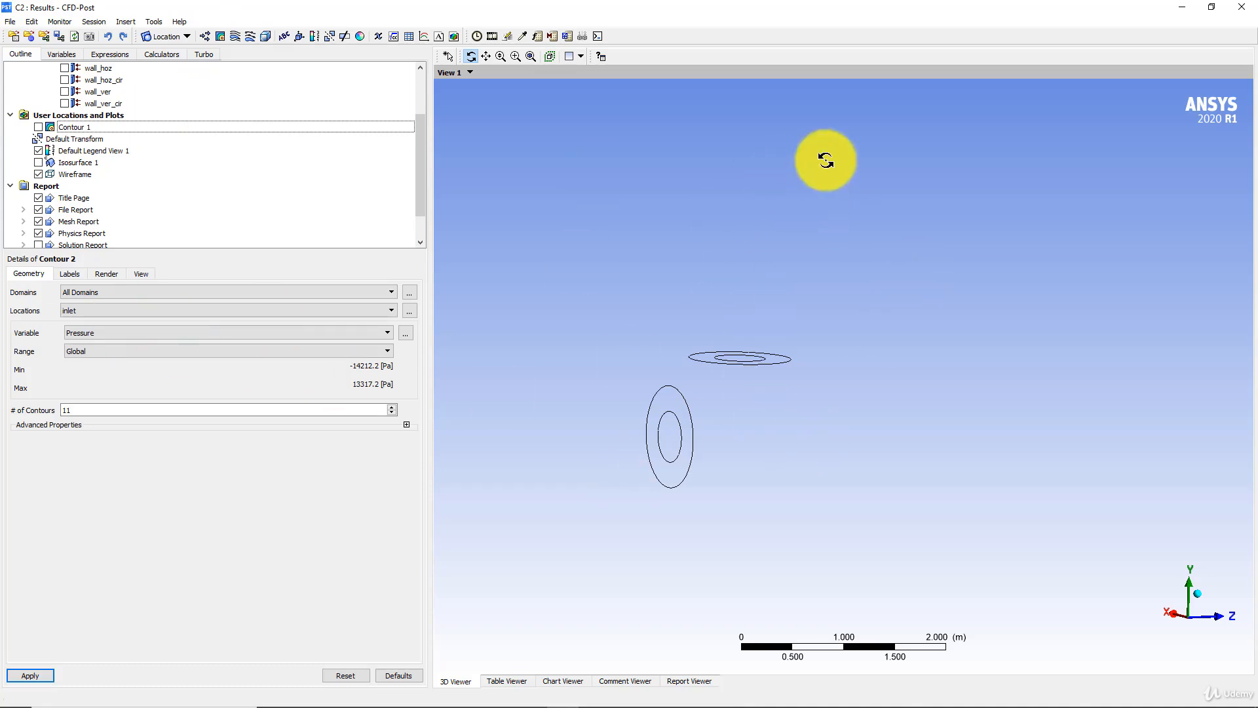
pyautogui.click(406, 310)
pyautogui.click(615, 309)
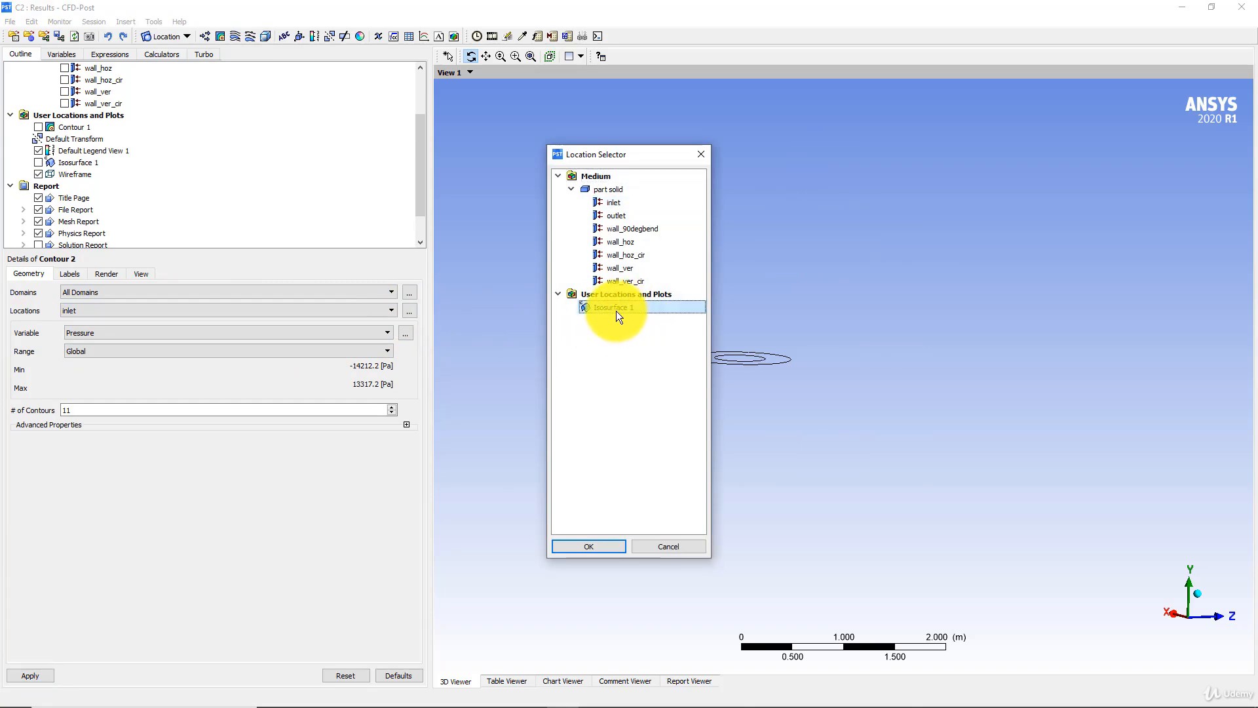
pyautogui.click(593, 545)
pyautogui.click(101, 355)
pyautogui.click(85, 368)
pyautogui.click(39, 678)
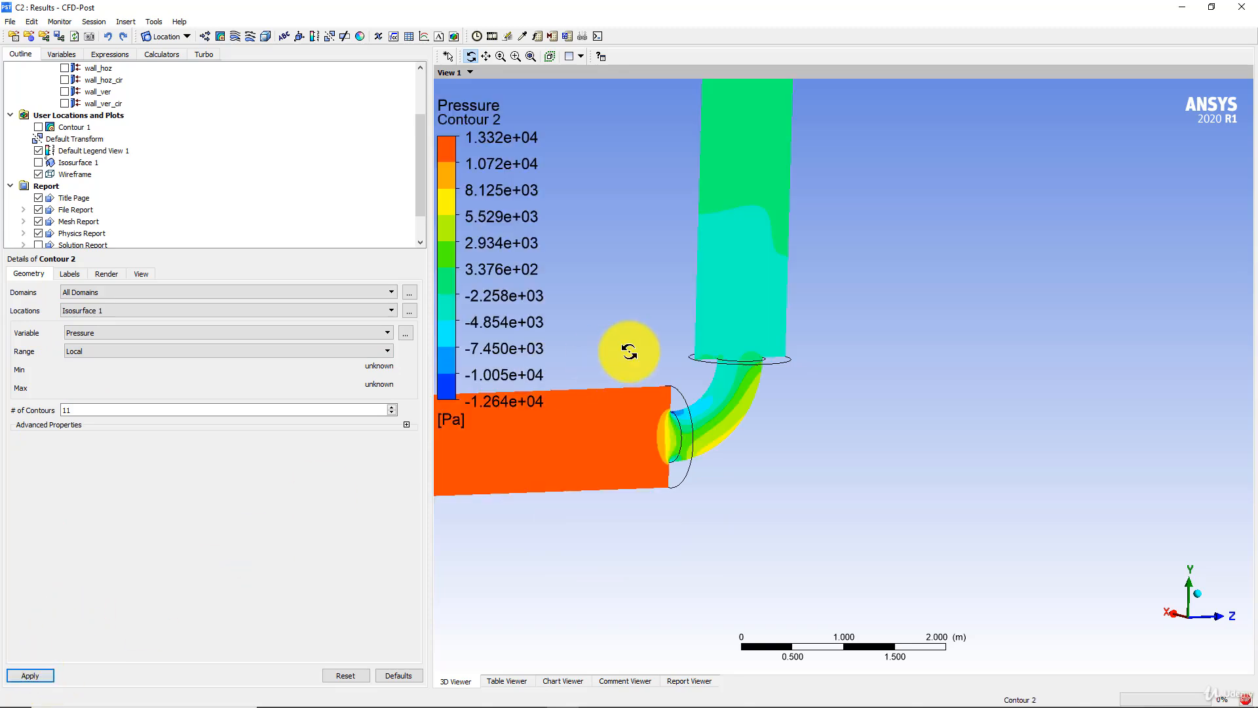
# - Change the variable of Contour 2 to Velocity, apply it and view the flow through the bend
pyautogui.click(106, 332)
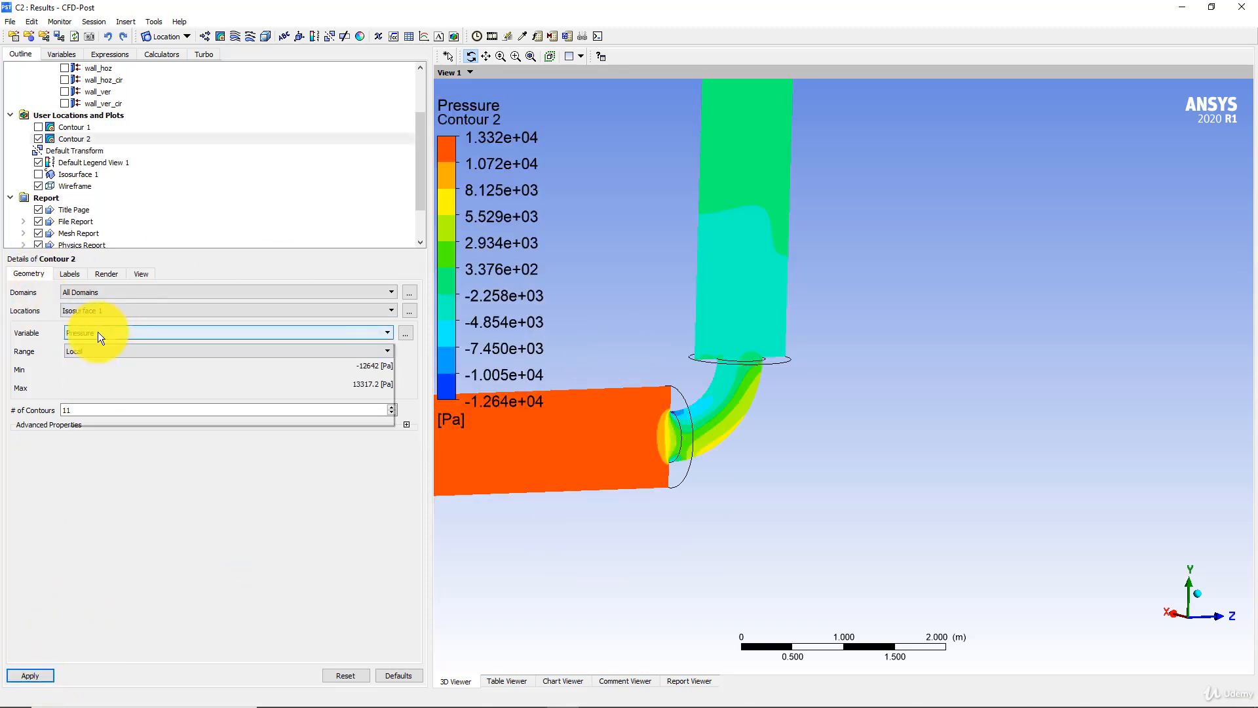
pyautogui.click(93, 388)
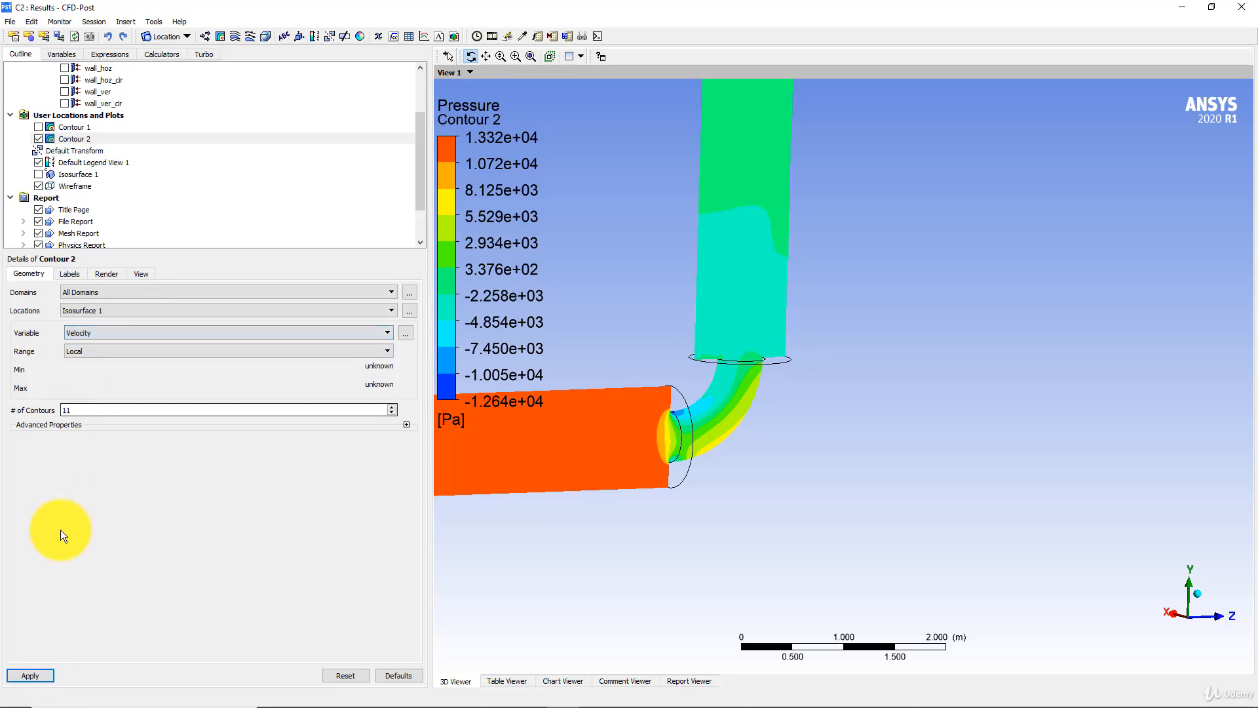
pyautogui.click(27, 674)
pyautogui.moveTo(745, 316); pyautogui.dragTo(712, 392)
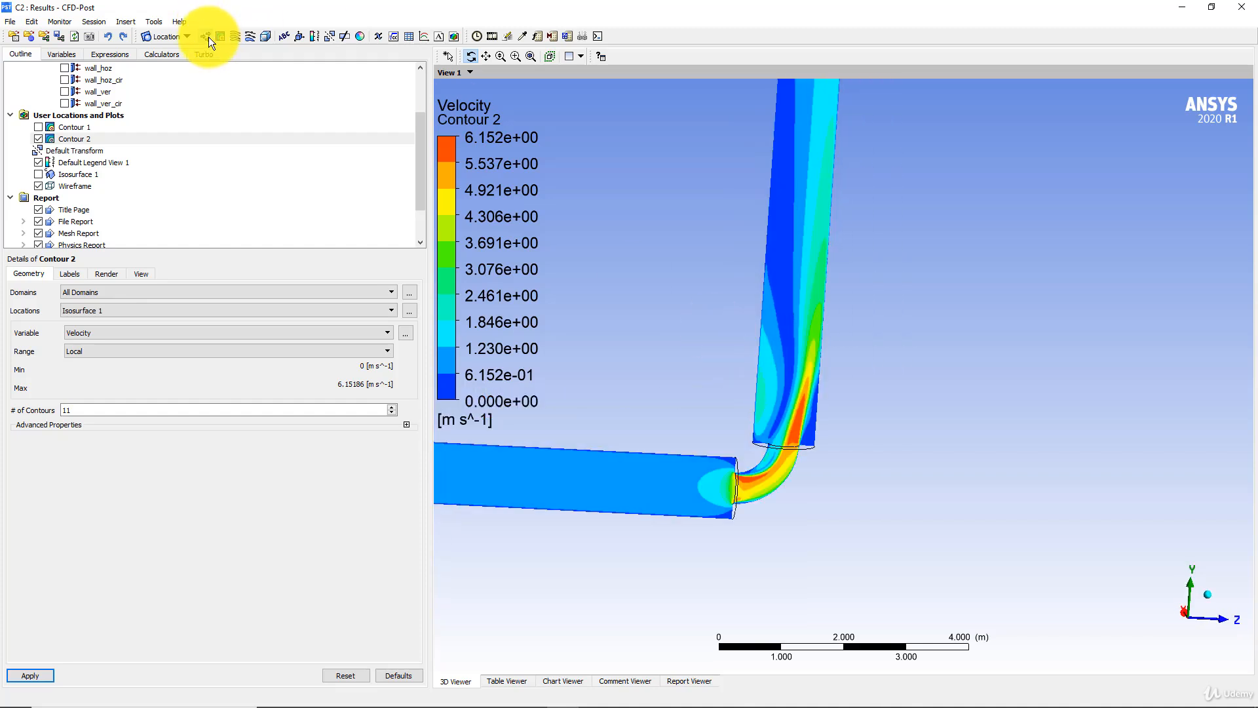
# - Insert a Velocity vector plot located on Isosurface 1 across all domains, apply it and hide Contour 2
pyautogui.click(208, 36)
pyautogui.click(237, 92)
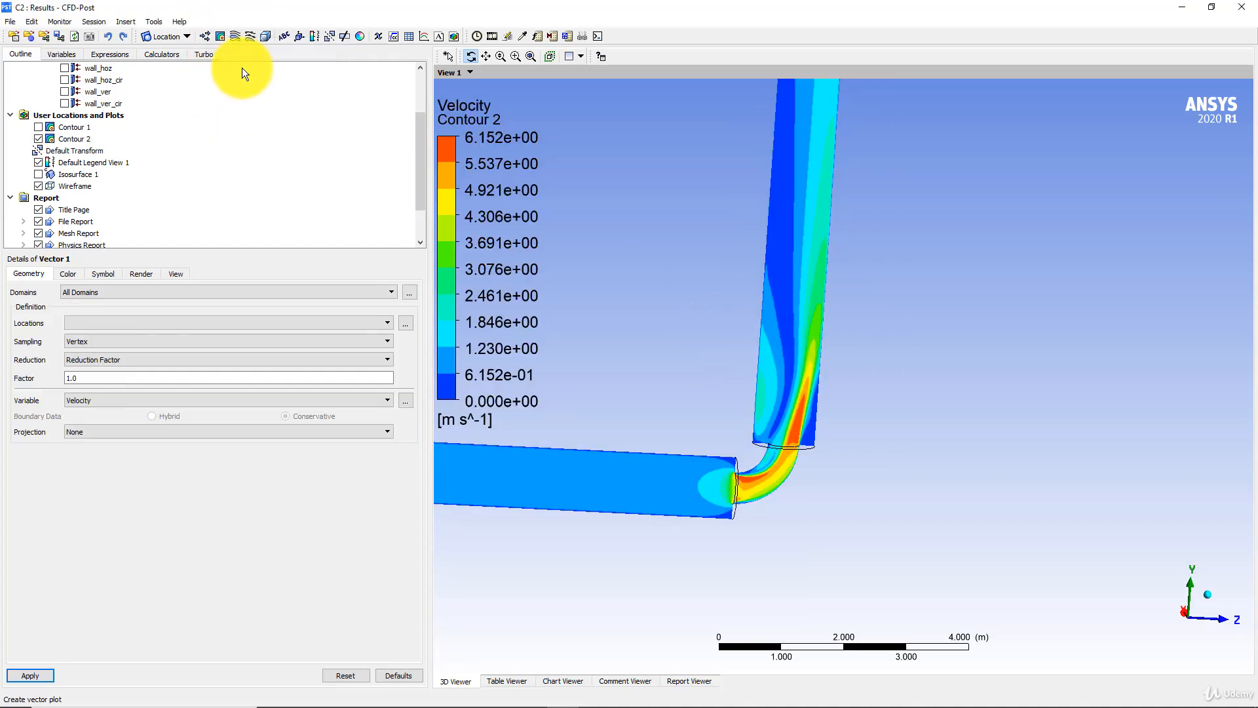
pyautogui.click(105, 322)
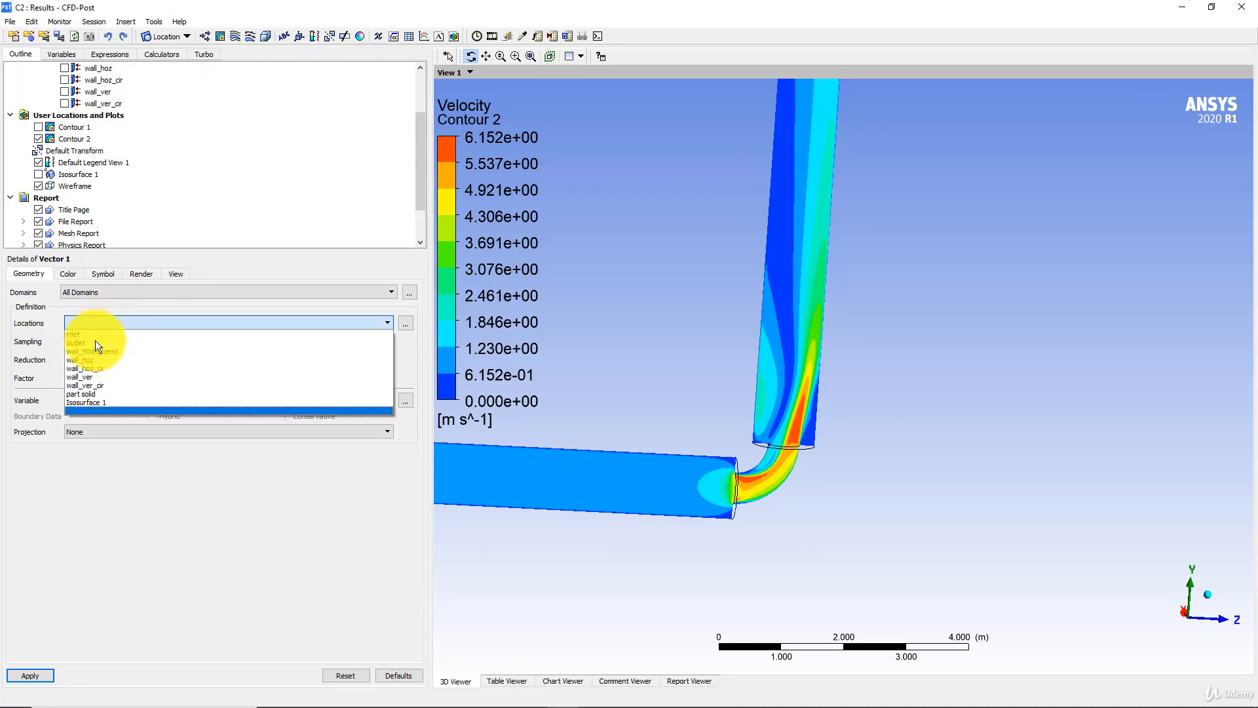
pyautogui.click(93, 400)
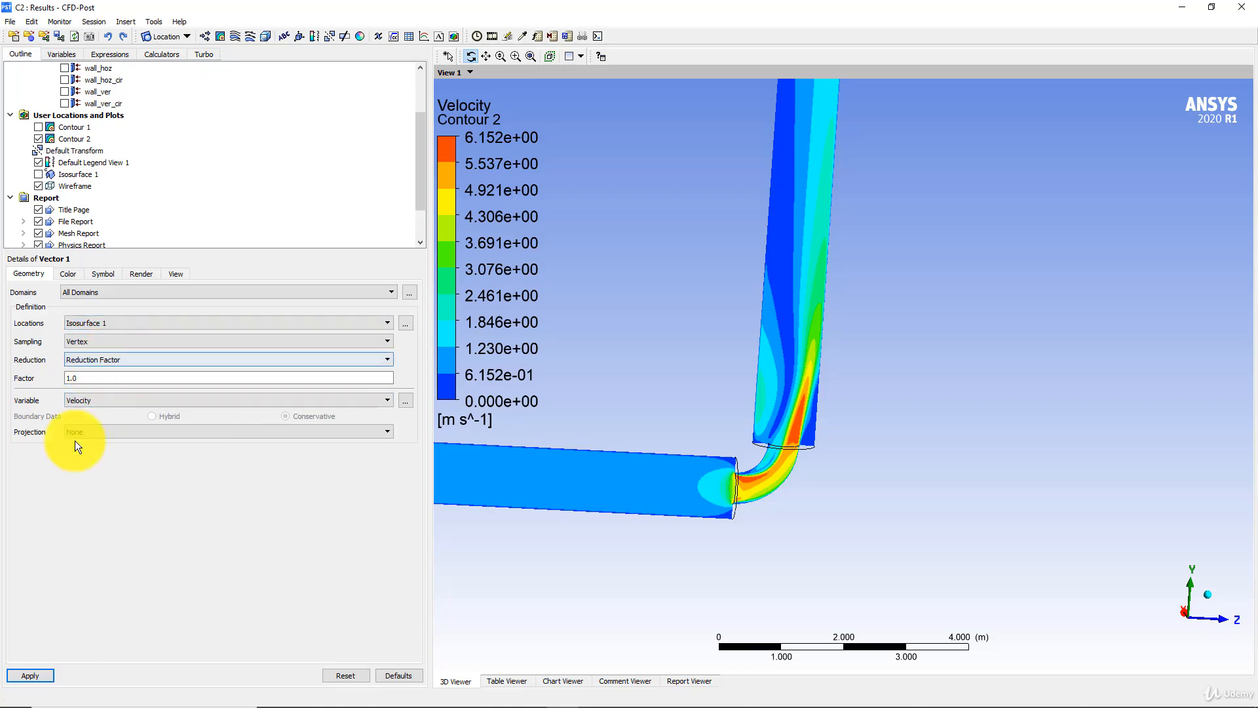
pyautogui.click(30, 675)
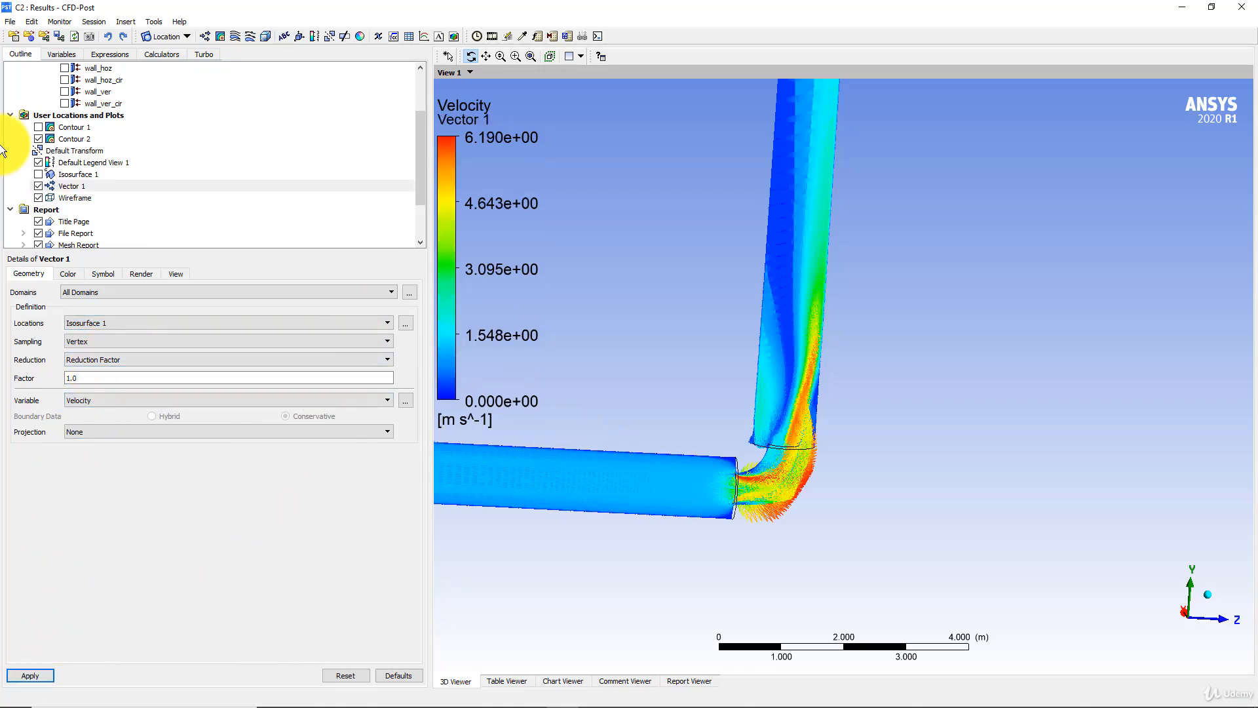
pyautogui.click(36, 139)
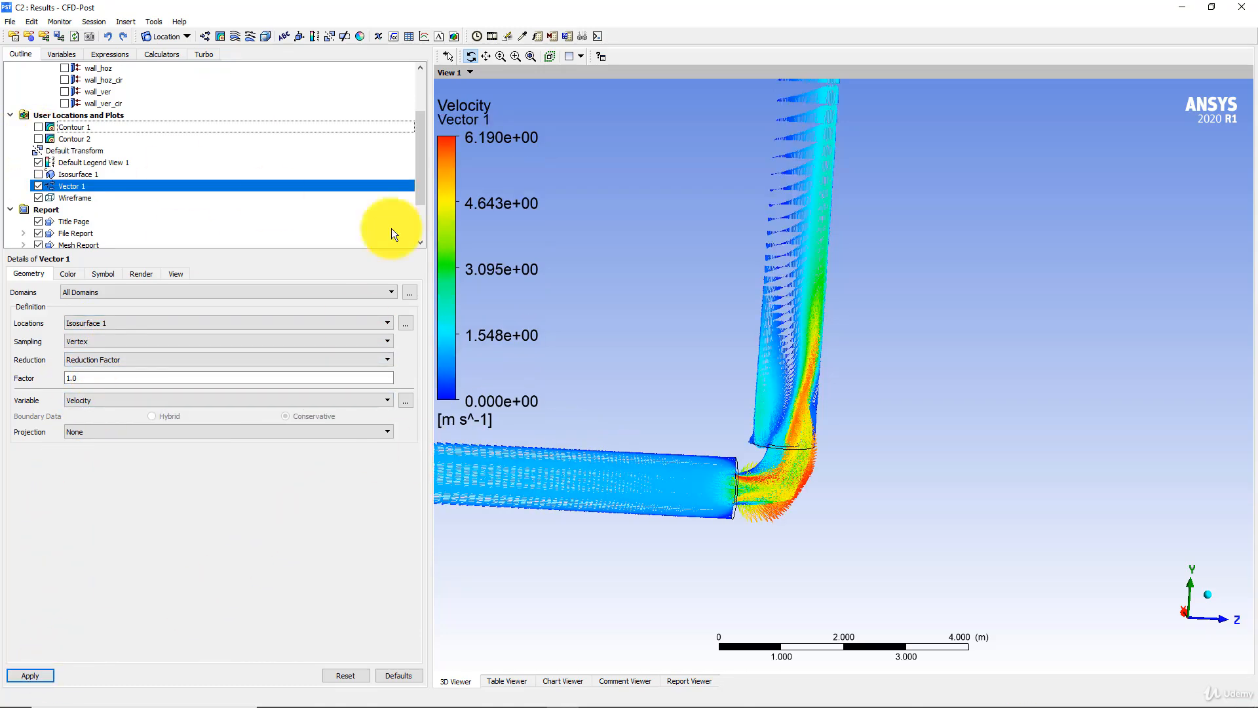
pyautogui.scroll(3, 738, 340)
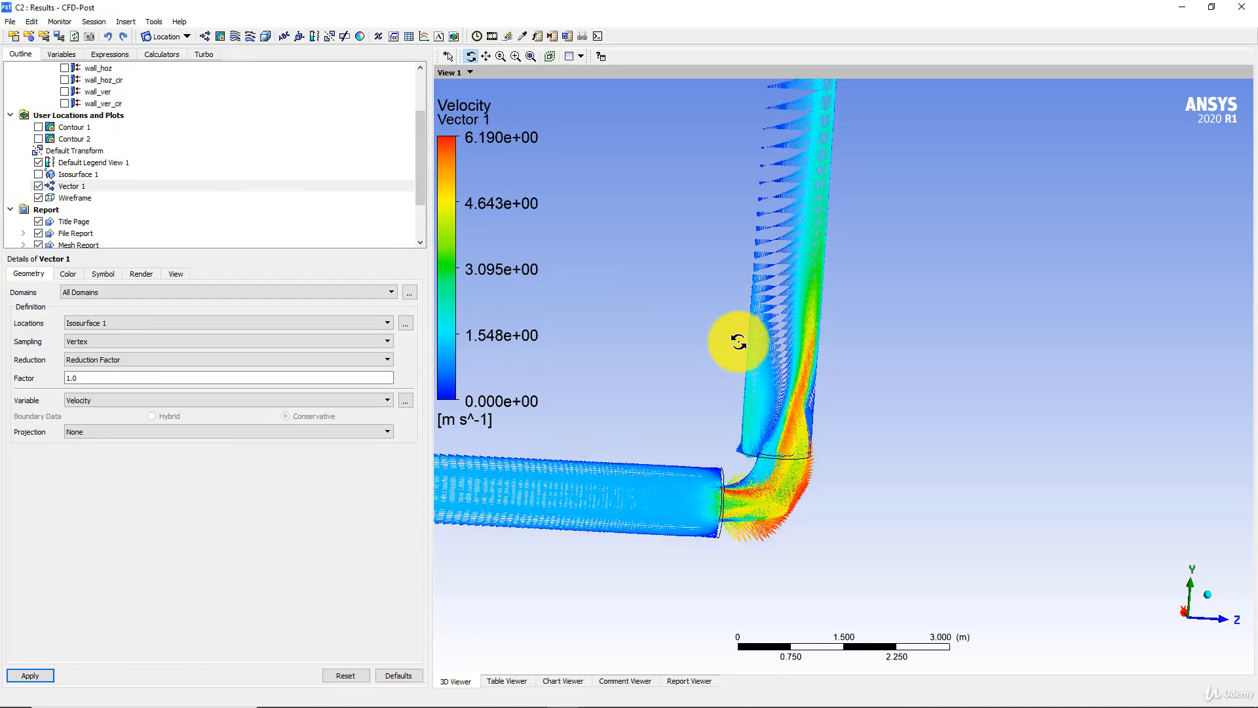
# - Set the colour range of Vector 1 to Local and apply the change
pyautogui.click(71, 273)
pyautogui.click(92, 334)
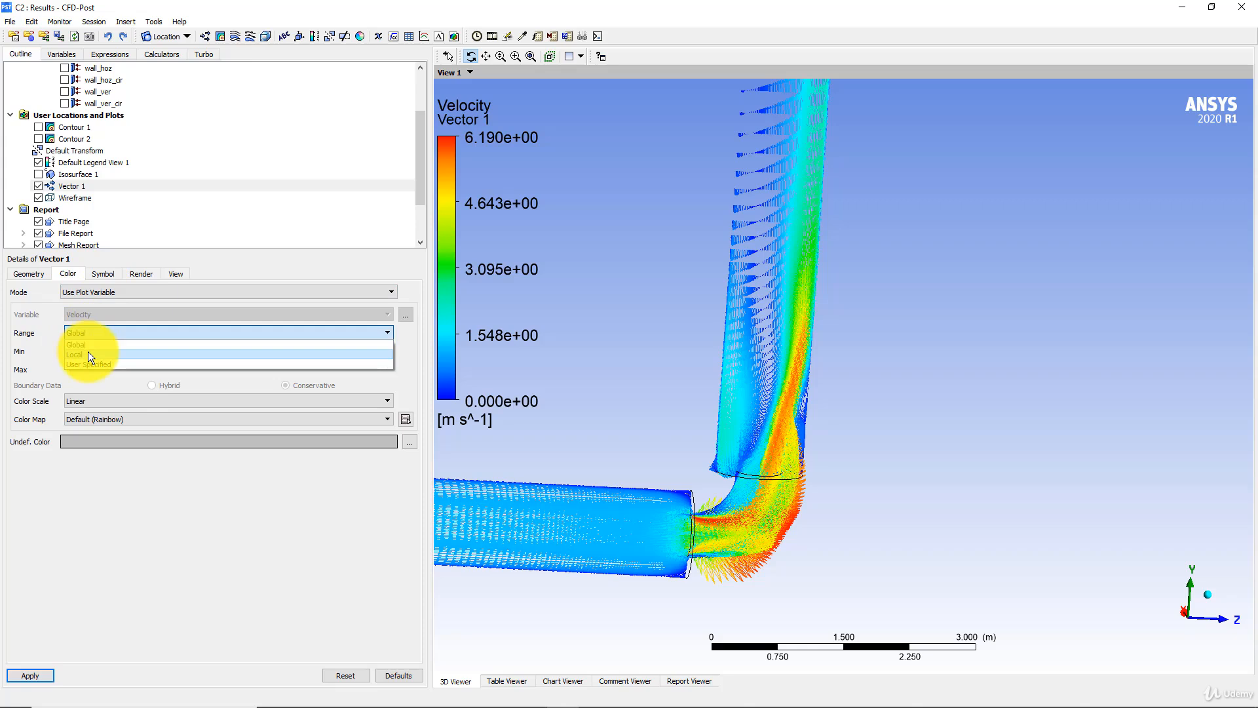
pyautogui.click(87, 351)
pyautogui.click(29, 673)
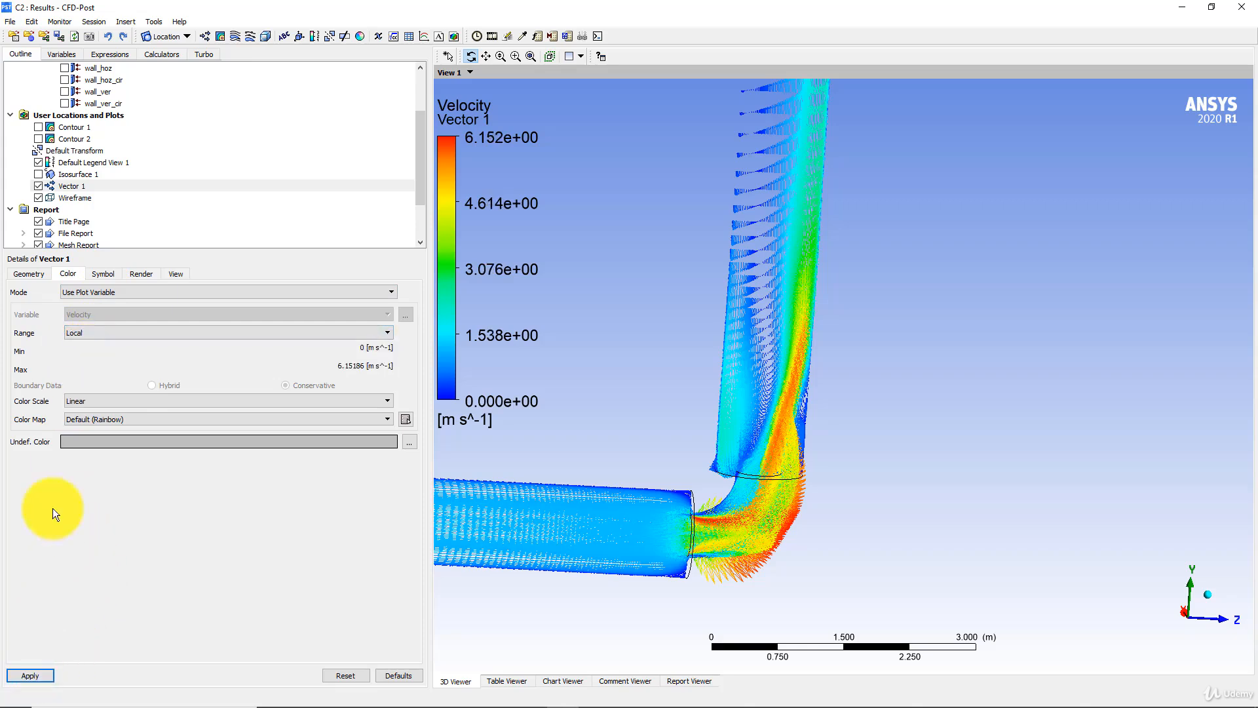
# - Set Vector 1 to normalized Line Arrow symbols with a symbol size of 0.18 and apply
pyautogui.click(104, 274)
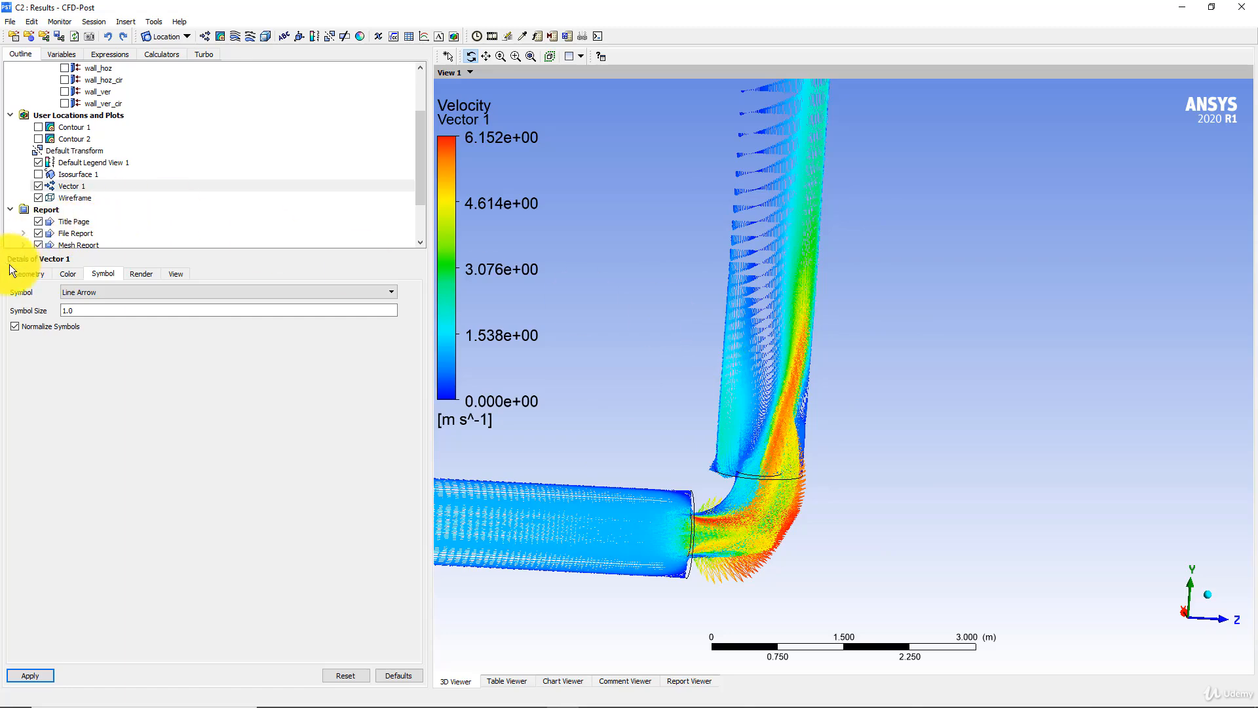
pyautogui.click(82, 290)
pyautogui.click(80, 304)
pyautogui.click(88, 308)
pyautogui.write('0.18')
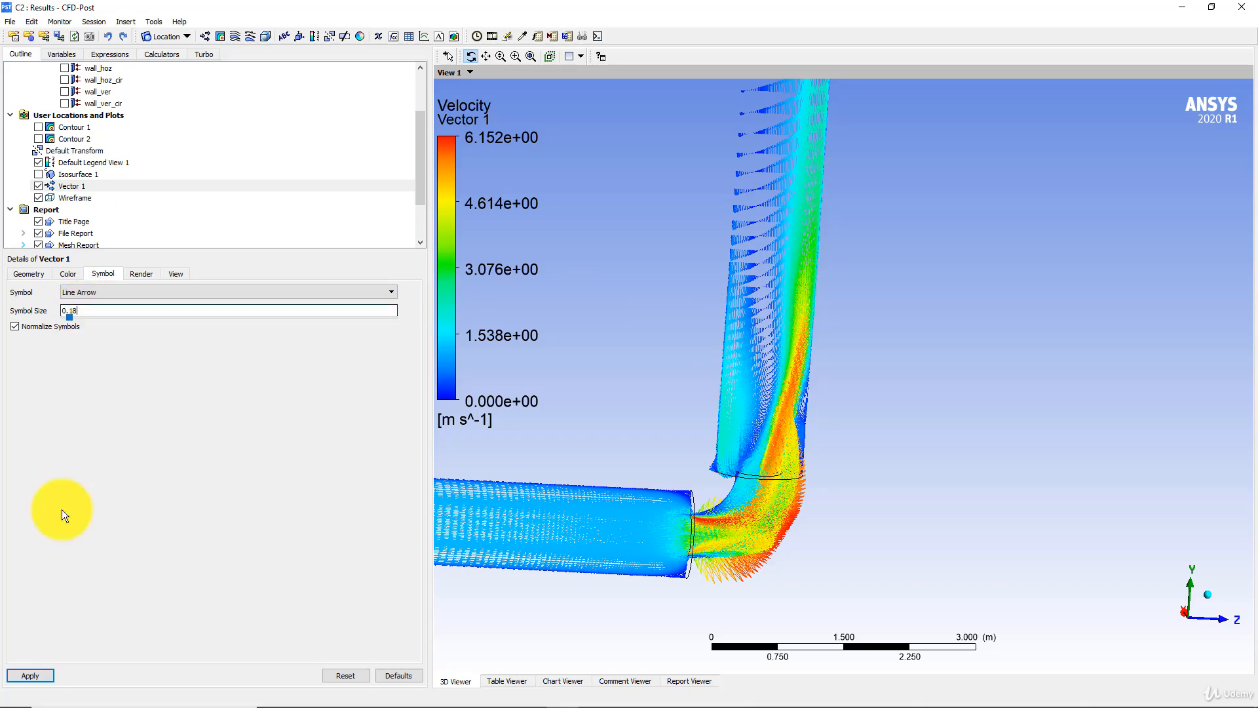
pyautogui.click(37, 677)
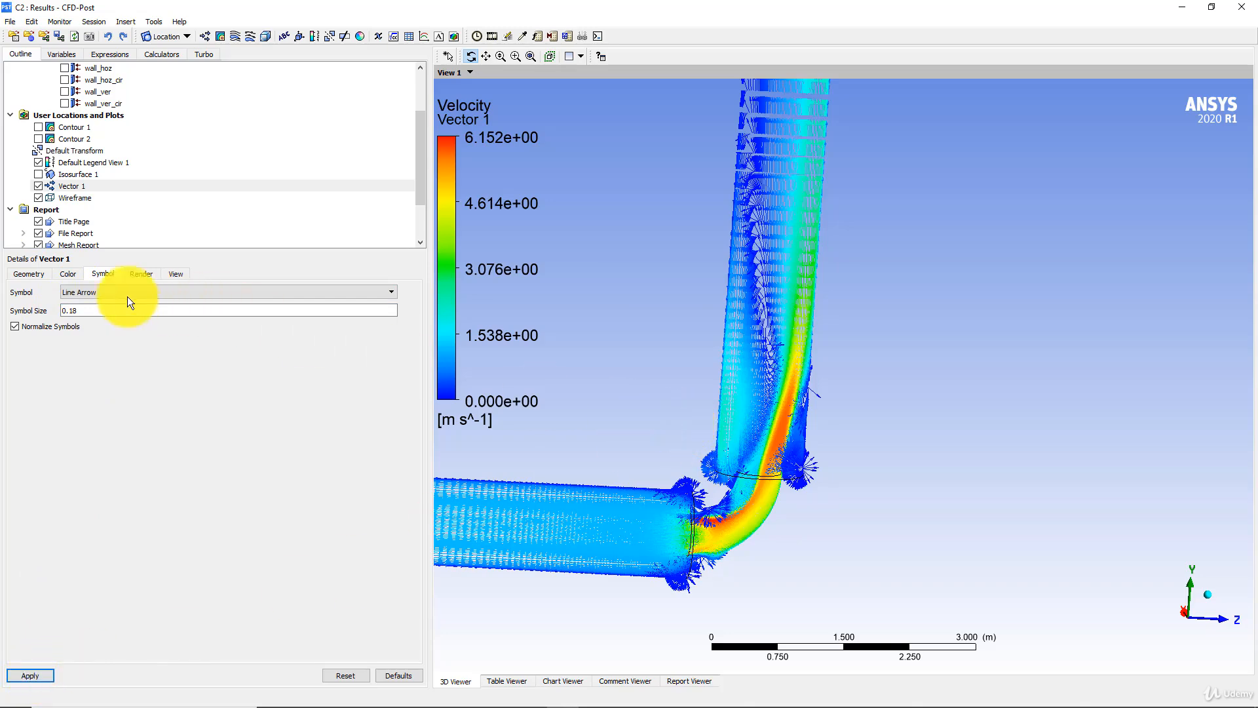
# - Reduce the symbol size of Vector 1 to 0.08 and apply it to the vectors around the bend
pyautogui.moveTo(79, 310); pyautogui.dragTo(52, 311)
pyautogui.write('0')
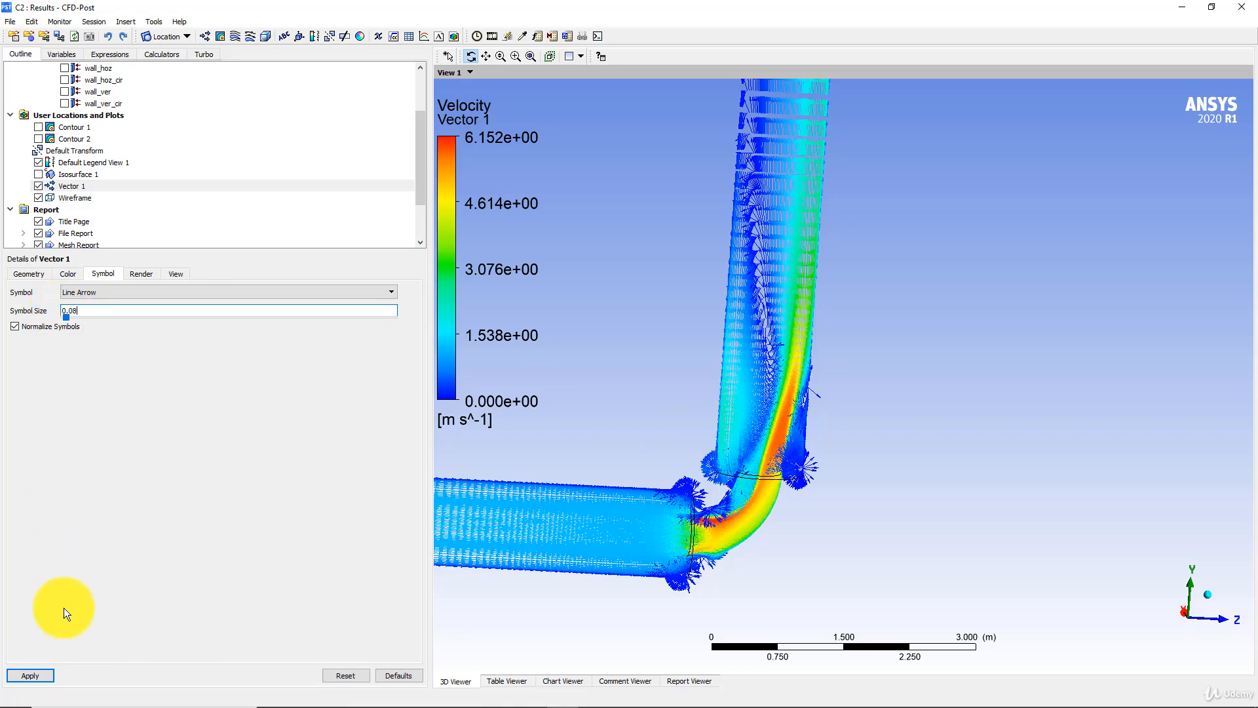
pyautogui.scroll(5, 674, 407)
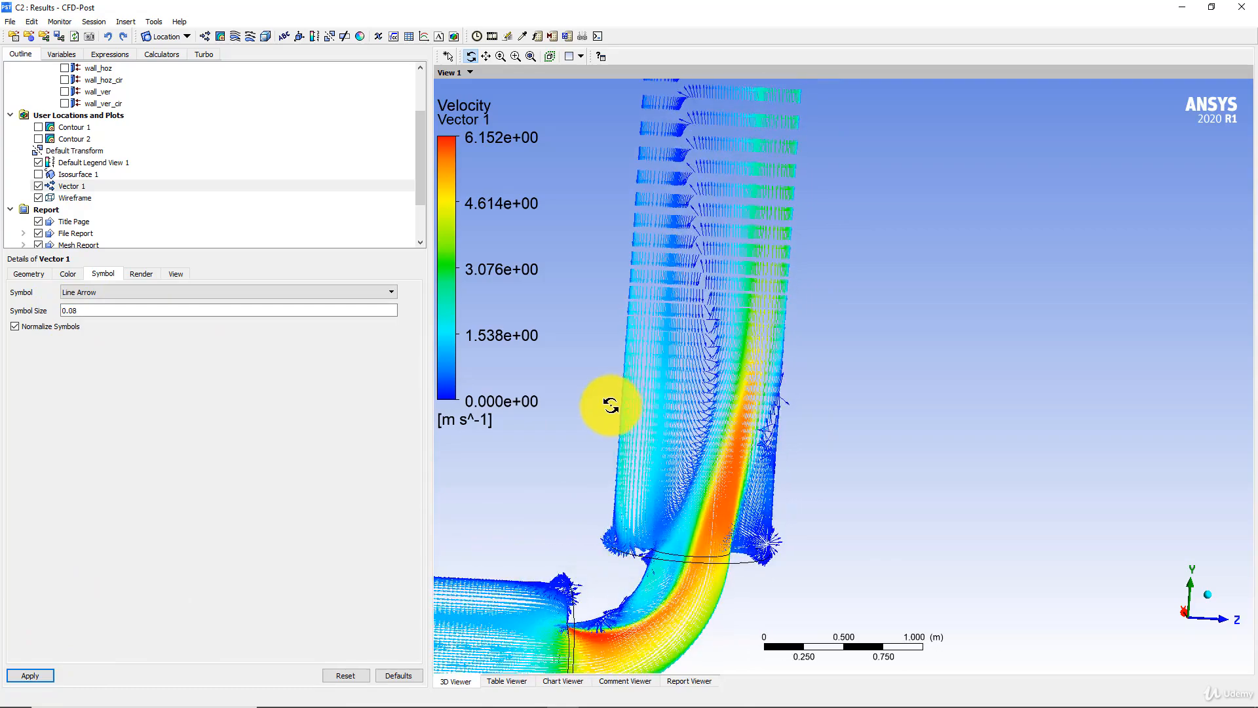
pyautogui.moveTo(663, 390); pyautogui.dragTo(801, 321)
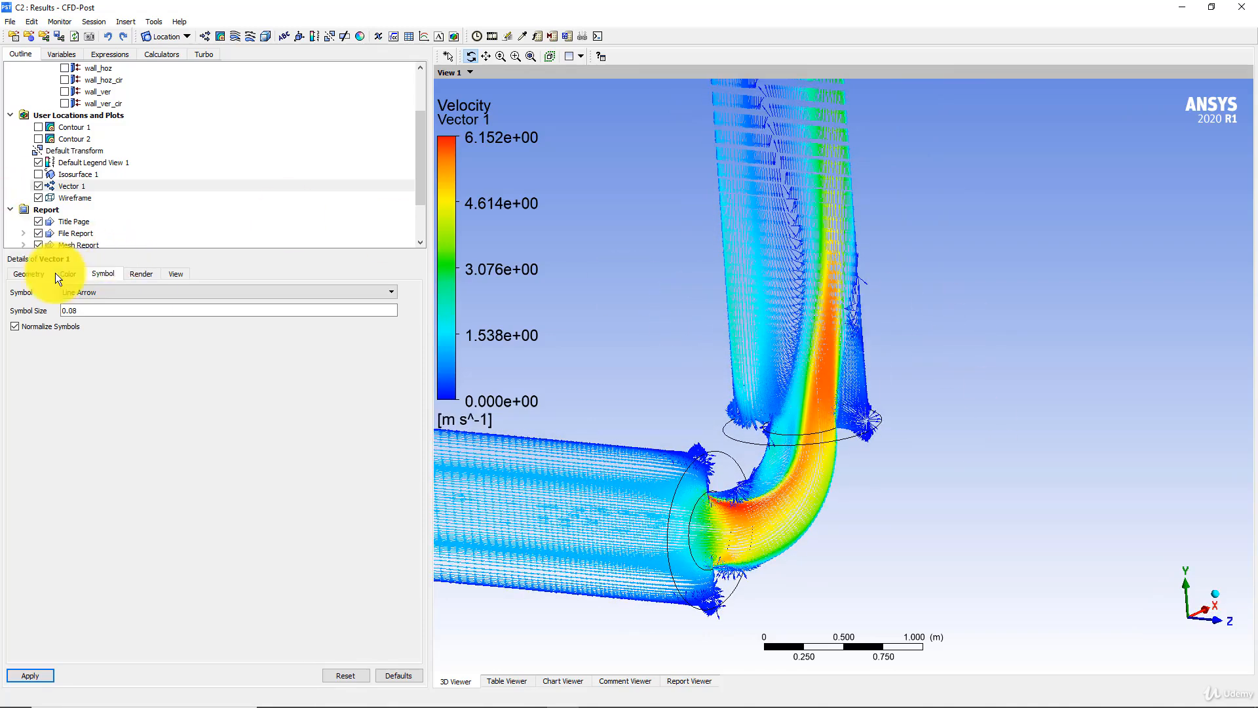
# - Set the projection of Vector 1 to Tangential, apply it and inspect the vectors at the bend
pyautogui.click(141, 274)
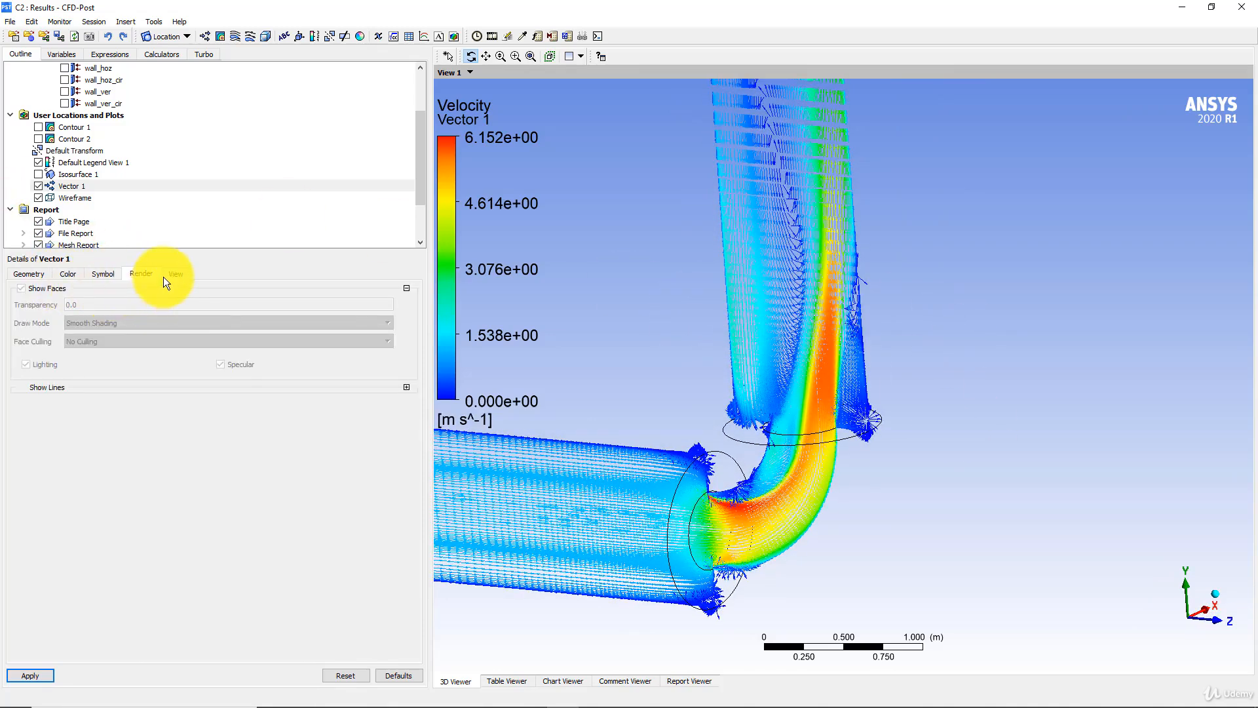
pyautogui.click(34, 274)
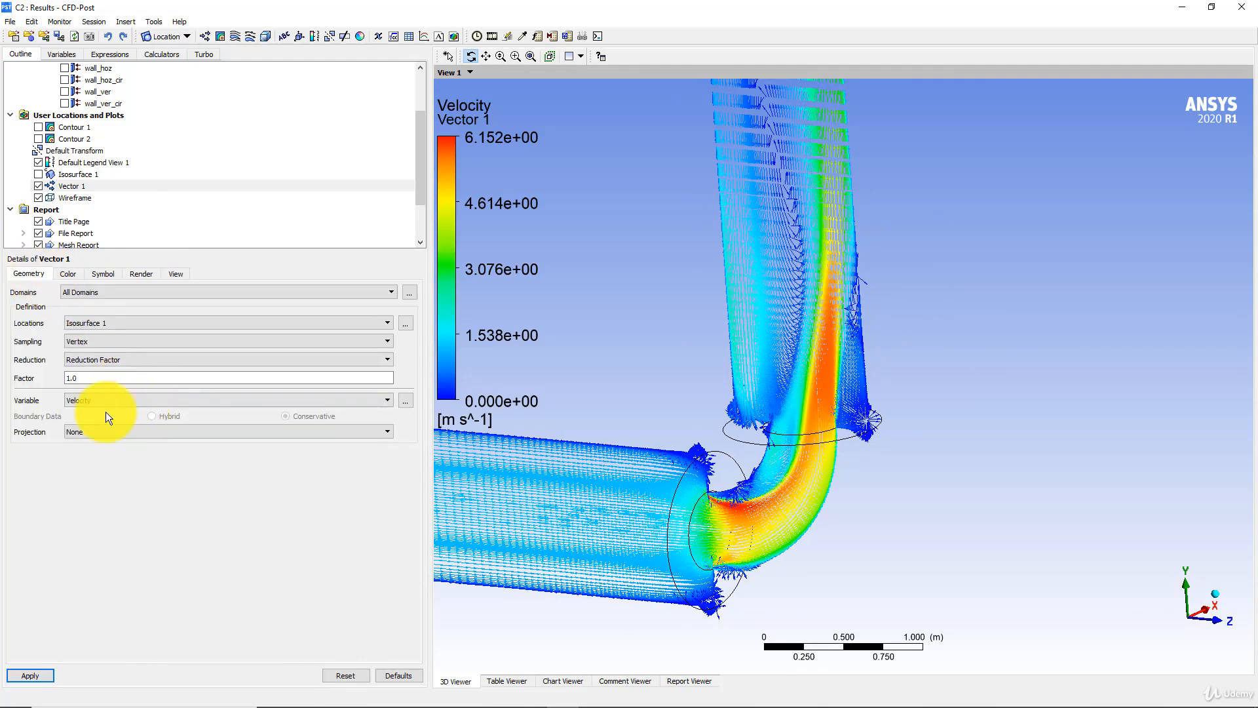
pyautogui.click(103, 432)
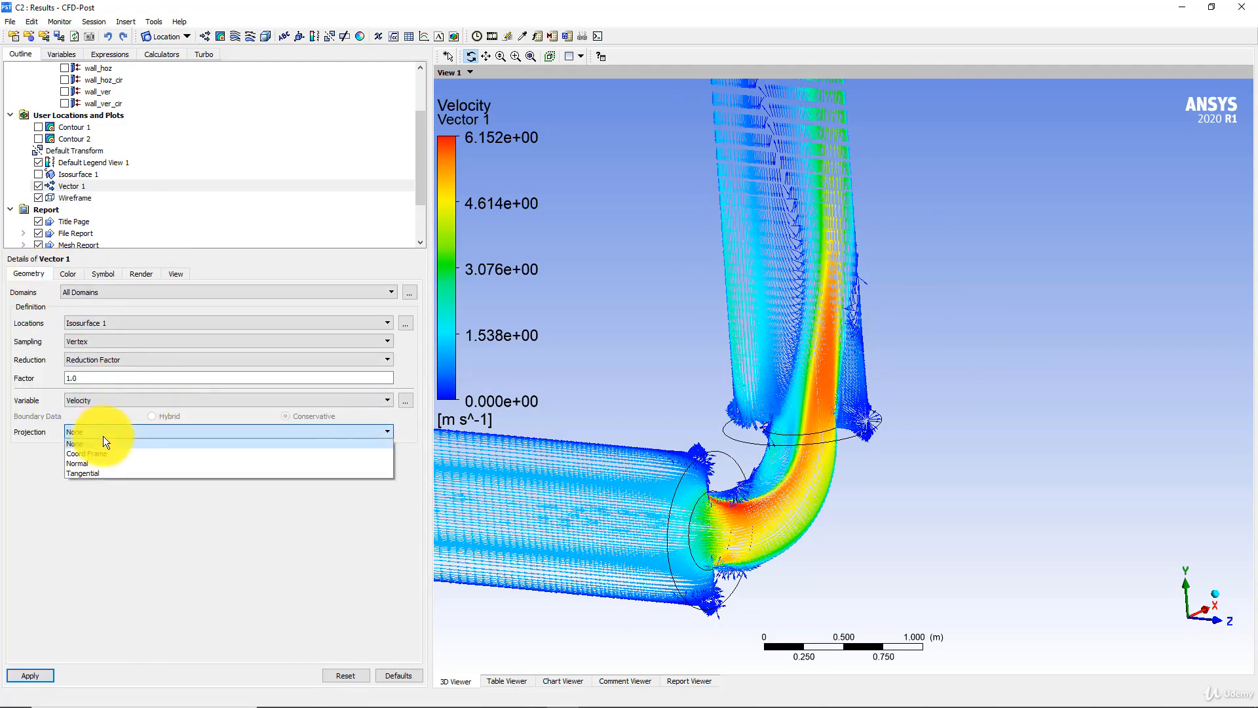
pyautogui.click(99, 472)
pyautogui.click(30, 676)
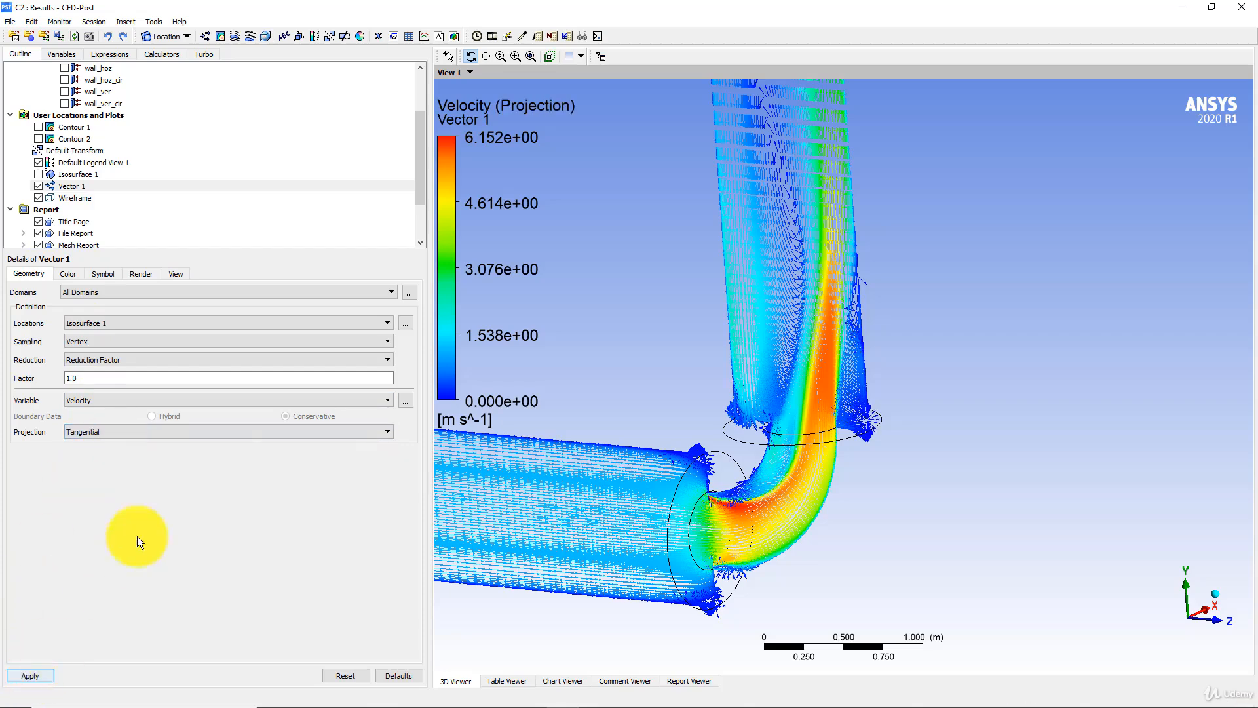
pyautogui.moveTo(674, 393); pyautogui.dragTo(691, 389)
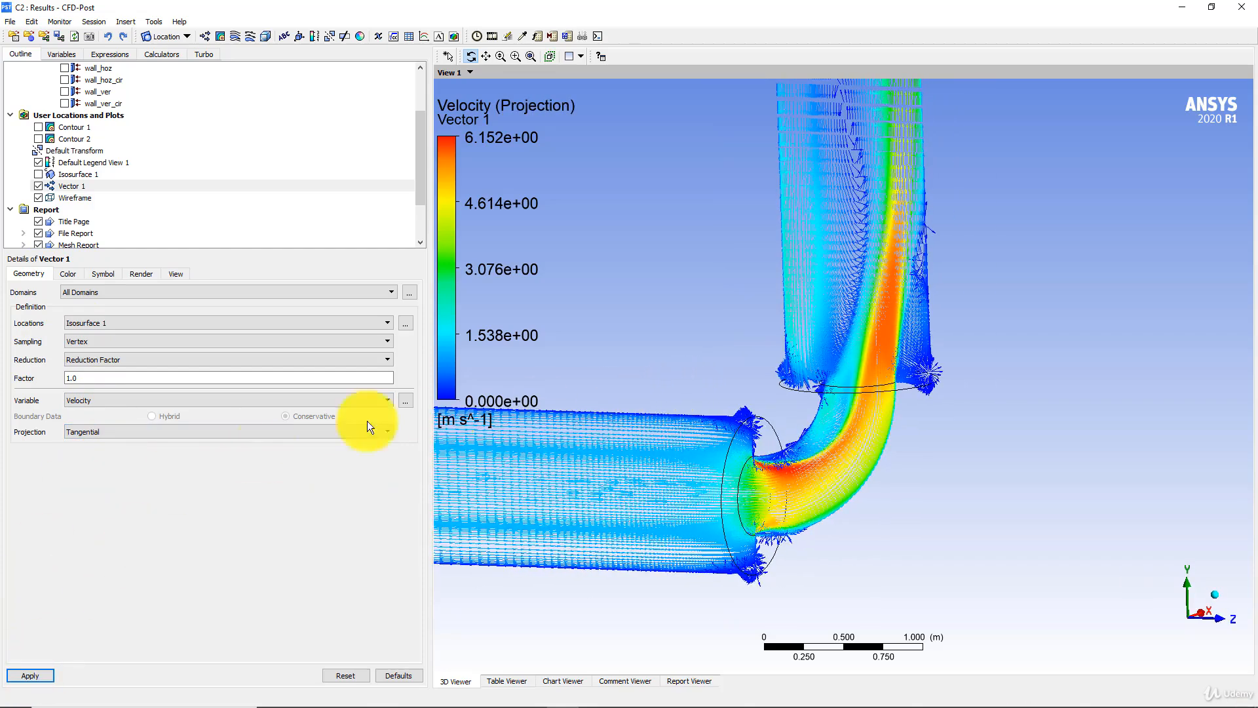
pyautogui.scroll(3, 639, 368)
pyautogui.scroll(2, 623, 366)
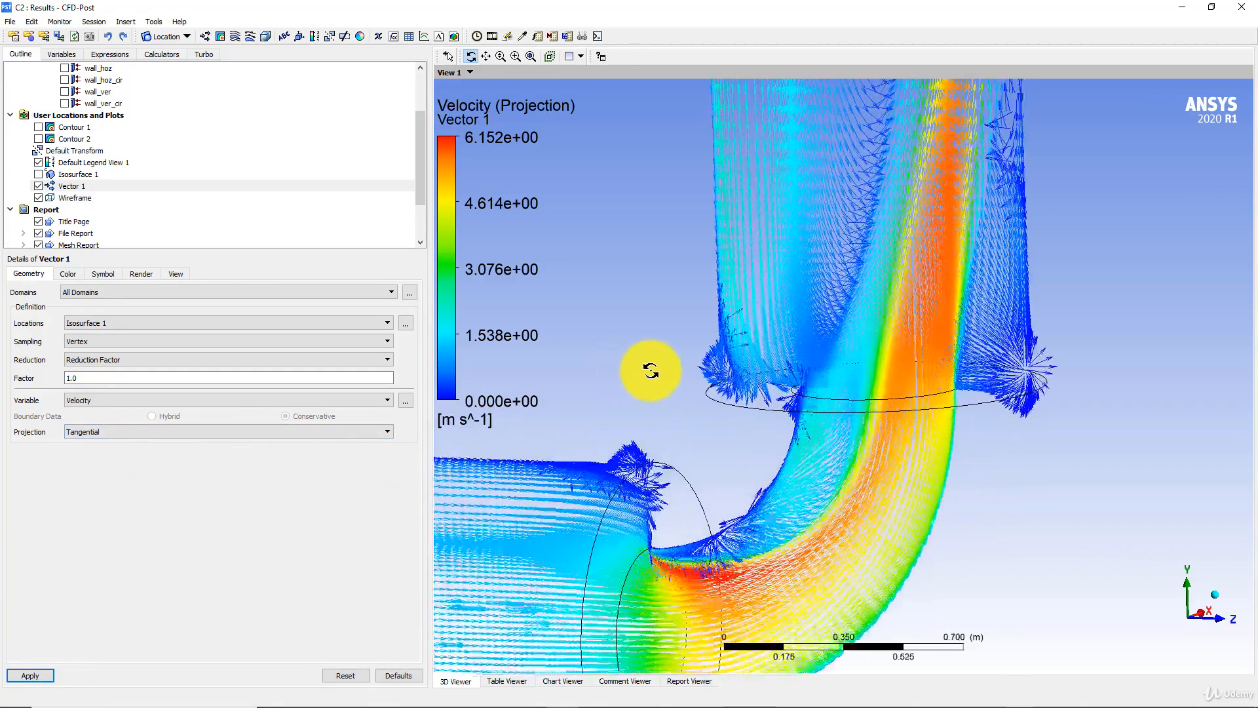
# - Try the Normal projection for Vector 1 and apply it to the isosurface vectors
pyautogui.click(105, 434)
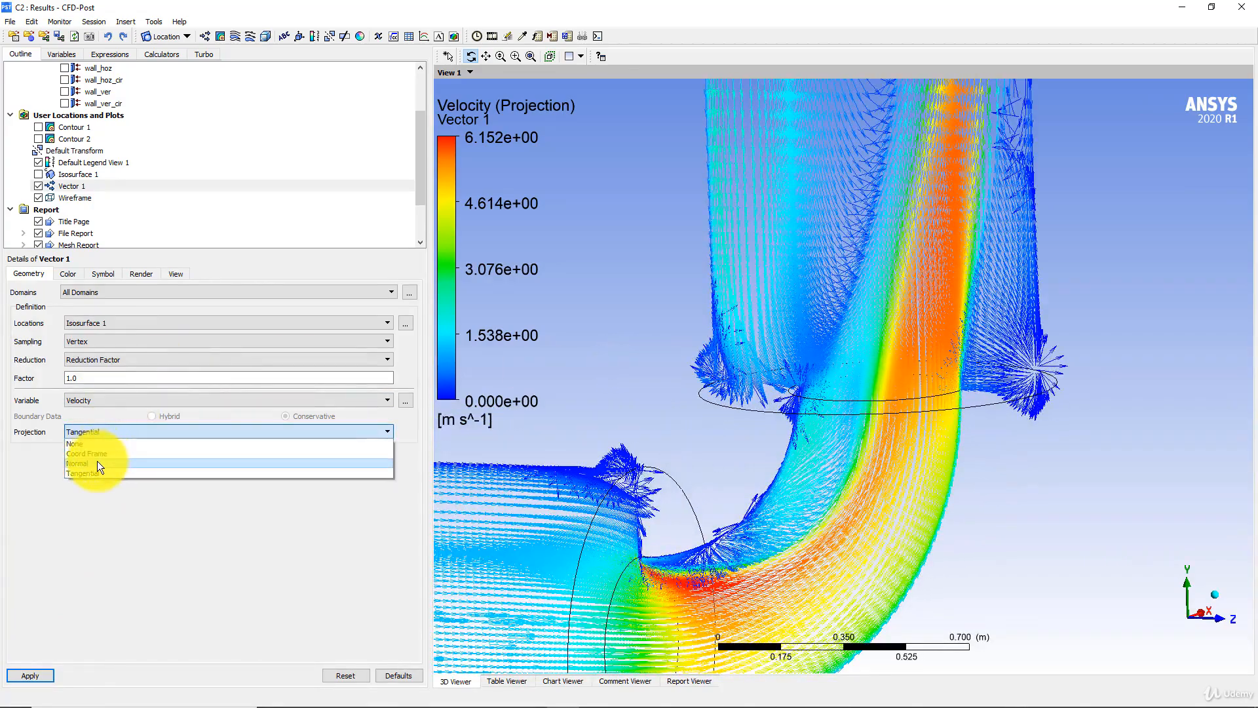
pyautogui.click(98, 462)
pyautogui.click(40, 670)
pyautogui.moveTo(757, 372); pyautogui.dragTo(561, 382)
# - Try the Coord Frame projection for Vector 1 with the Global frame, applying it in the X and Y directions
pyautogui.click(95, 433)
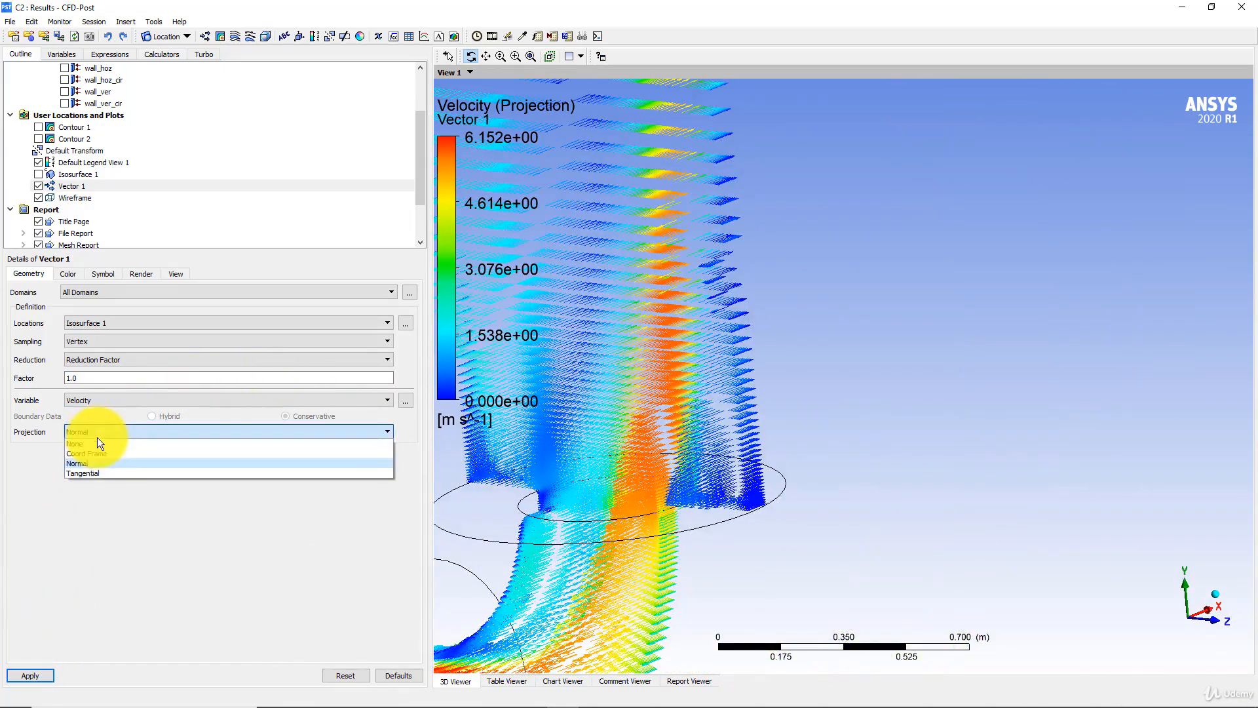
pyautogui.click(99, 454)
pyautogui.click(37, 680)
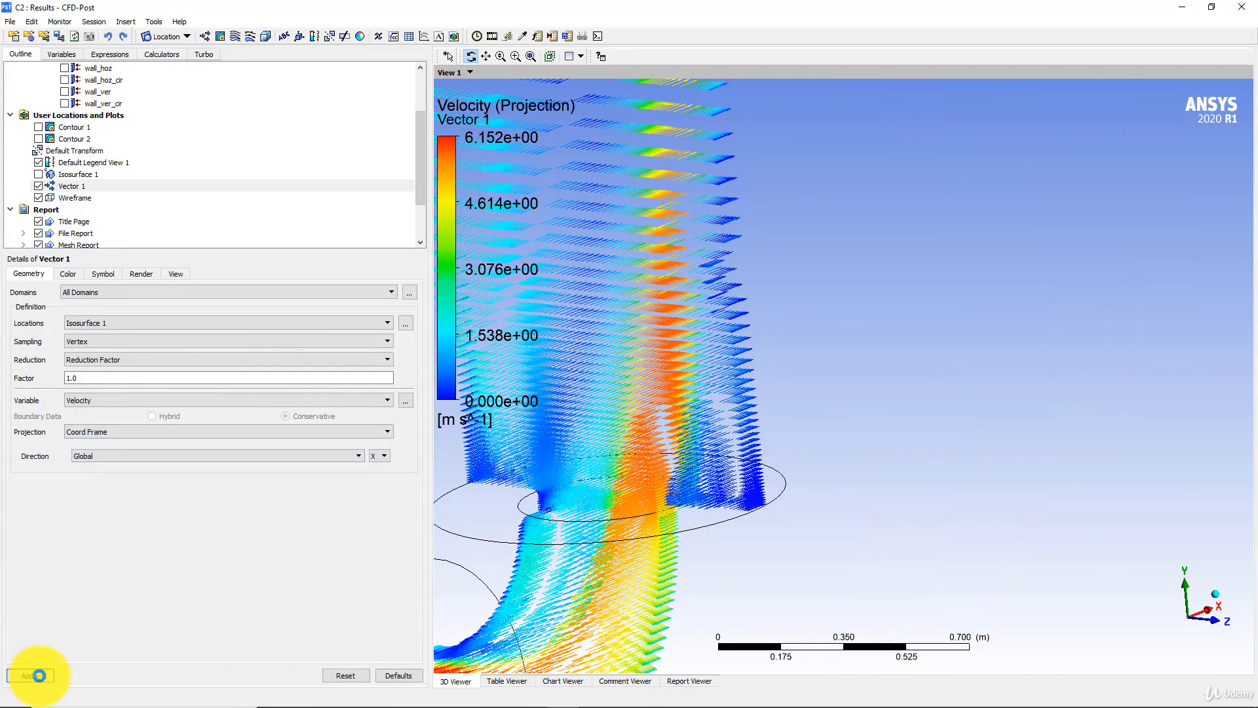
pyautogui.click(104, 455)
pyautogui.click(98, 464)
pyautogui.click(272, 457)
pyautogui.click(380, 456)
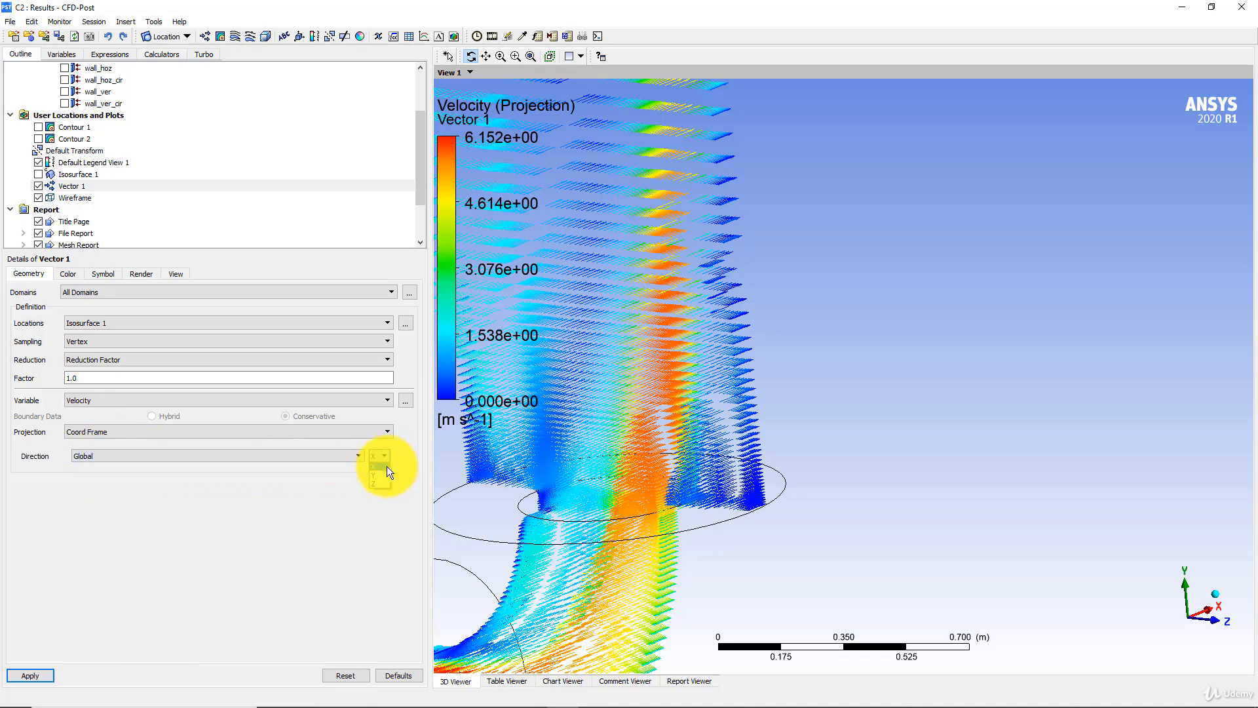
pyautogui.moveTo(647, 352); pyautogui.dragTo(678, 348)
pyautogui.scroll(7, 702, 367)
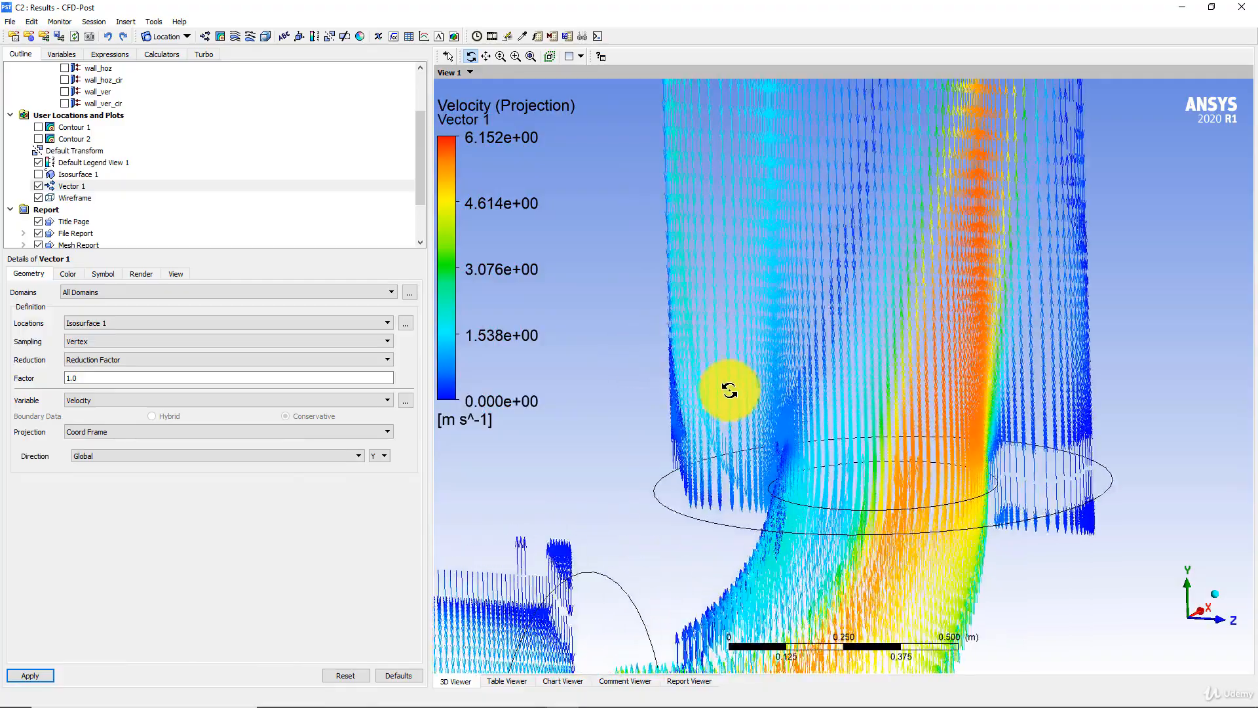
pyautogui.scroll(-5, 695, 390)
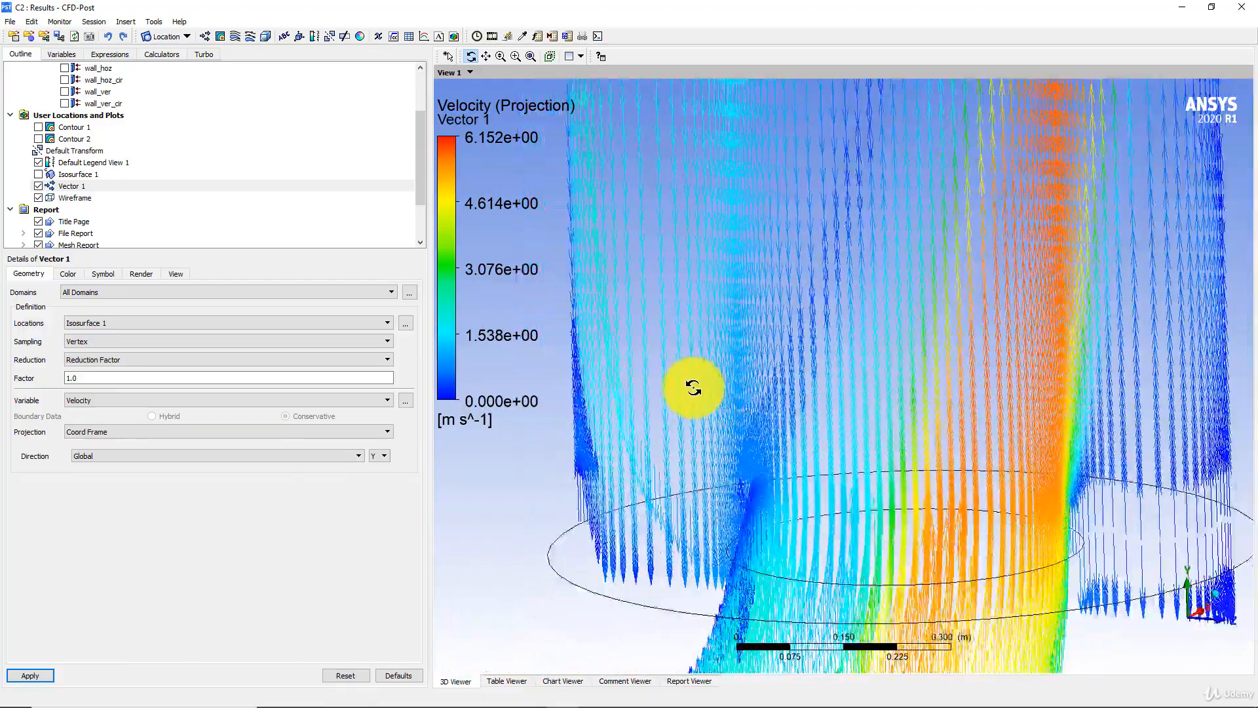
# - Switch Vector 1 back to the Tangential projection, apply it and inspect the horizontal pipe and the bend
pyautogui.click(109, 432)
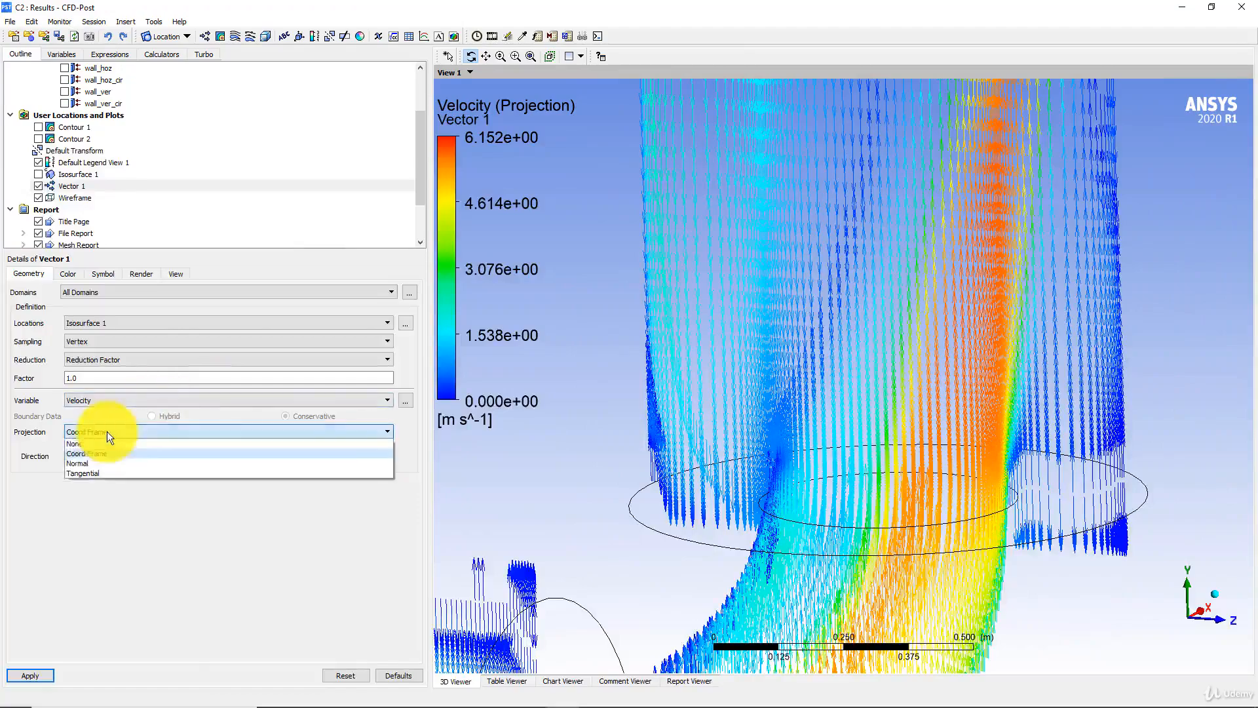
pyautogui.click(91, 477)
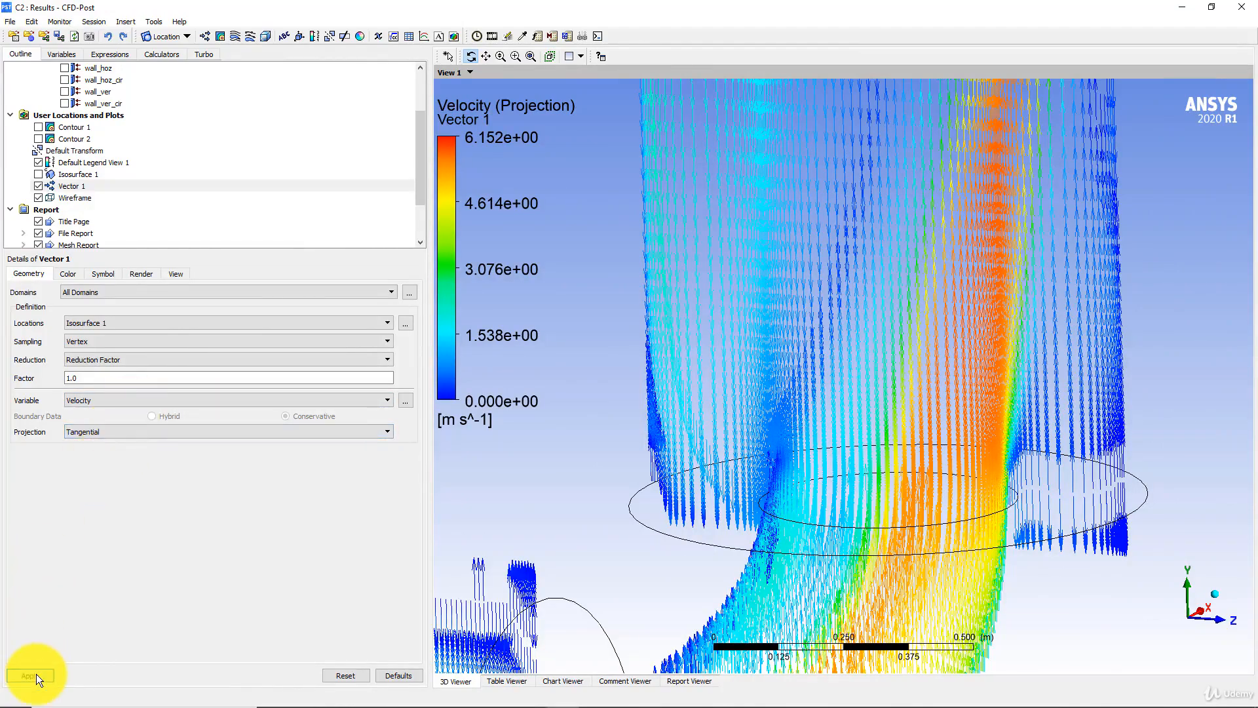
pyautogui.click(37, 673)
pyautogui.moveTo(674, 402); pyautogui.dragTo(486, 365)
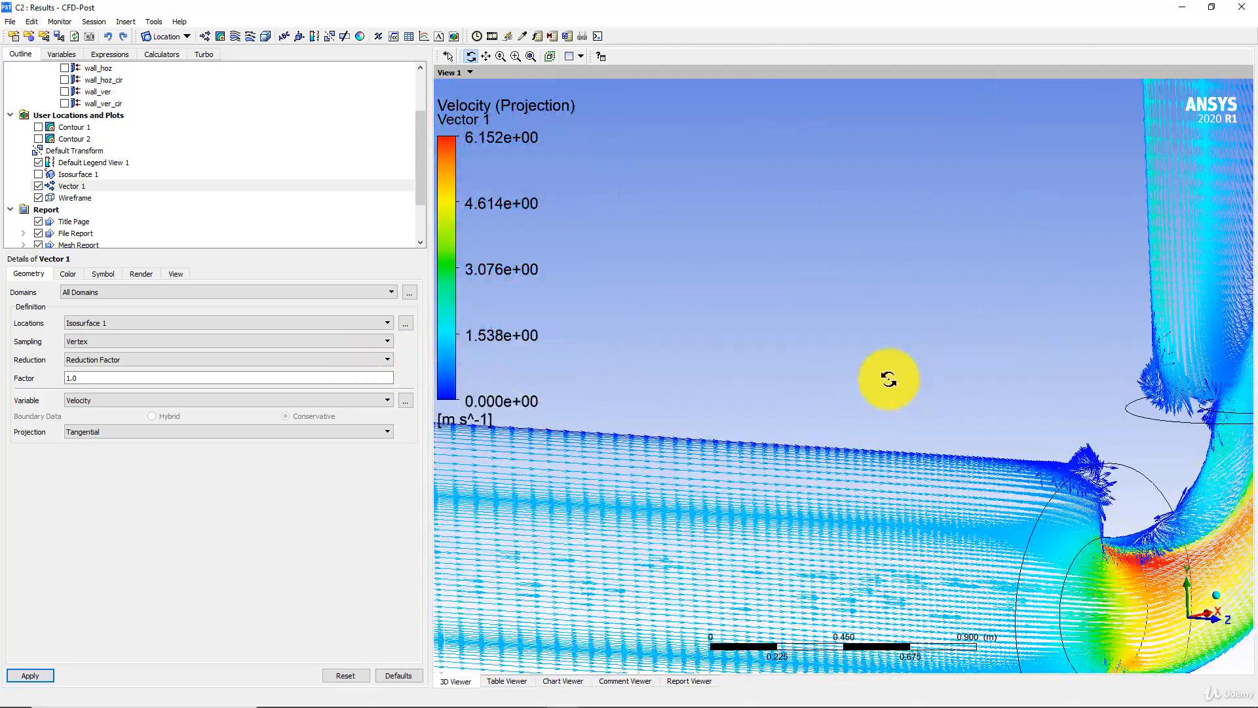
pyautogui.moveTo(888, 379); pyautogui.dragTo(14, 402)
# - Set the symbol size of Vector 1 to 0.02, apply it and examine the flow around the bend and pipe junctions
pyautogui.click(105, 274)
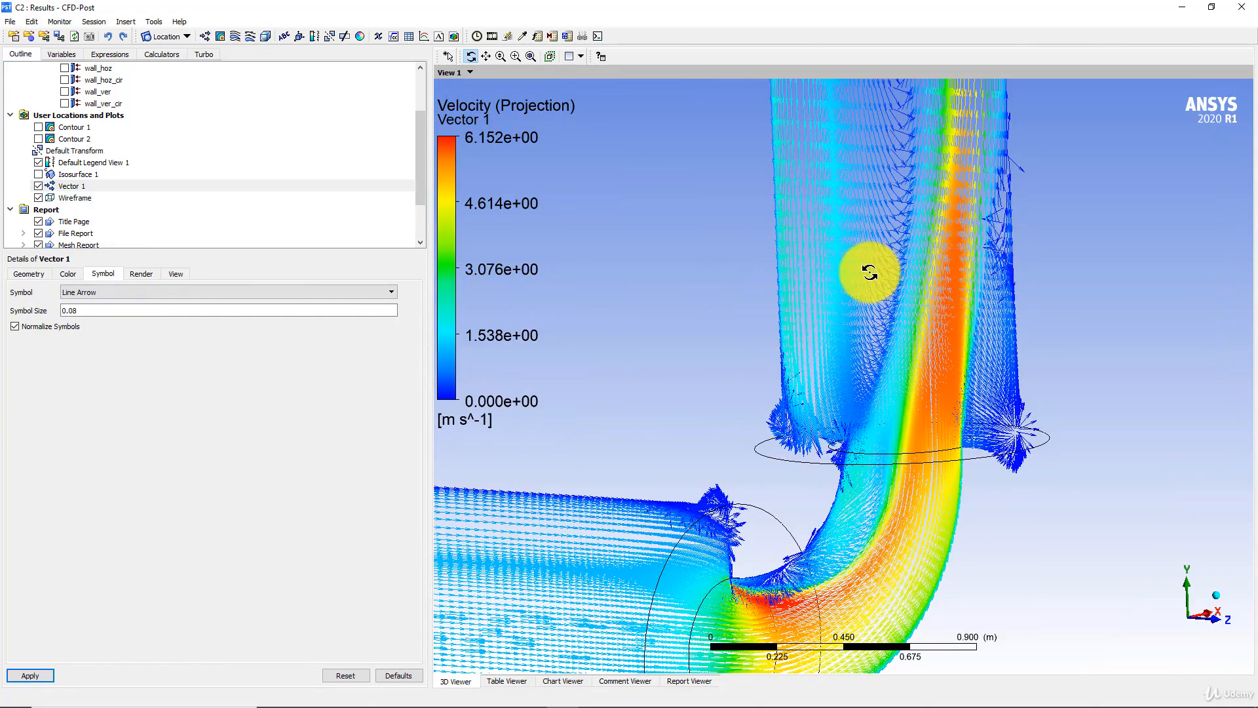
pyautogui.click(80, 310)
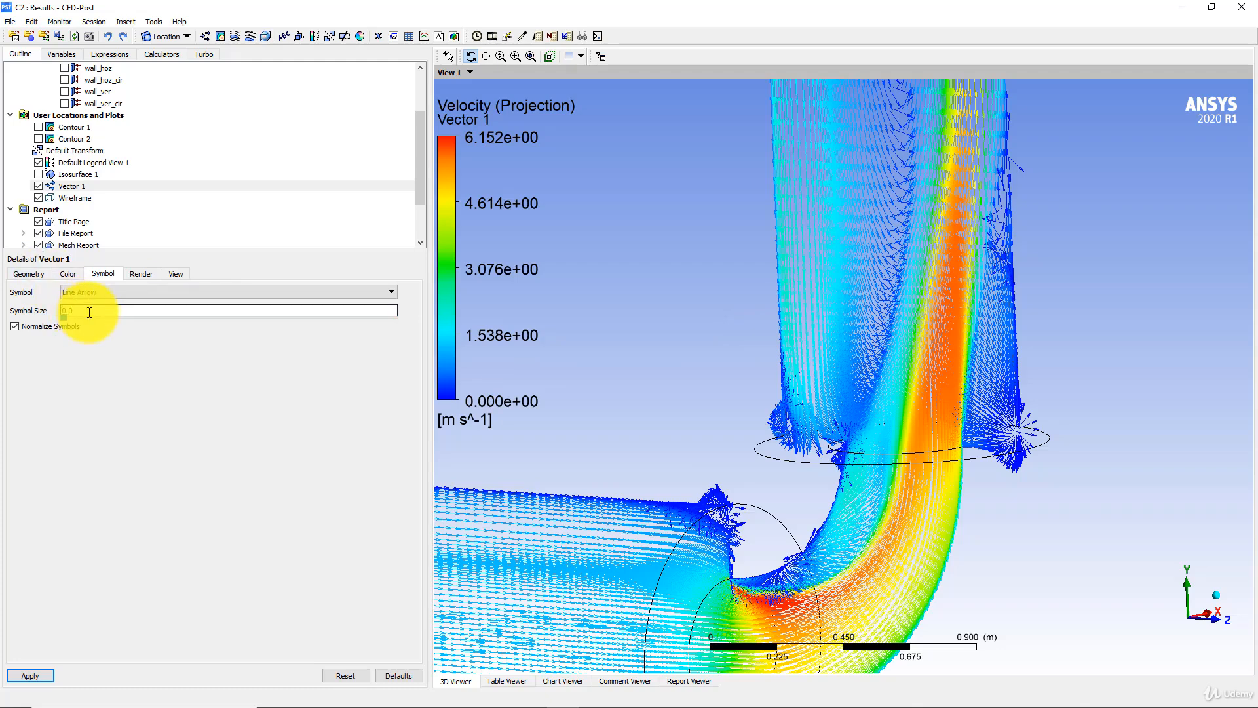
pyautogui.click(37, 676)
pyautogui.scroll(5, 983, 440)
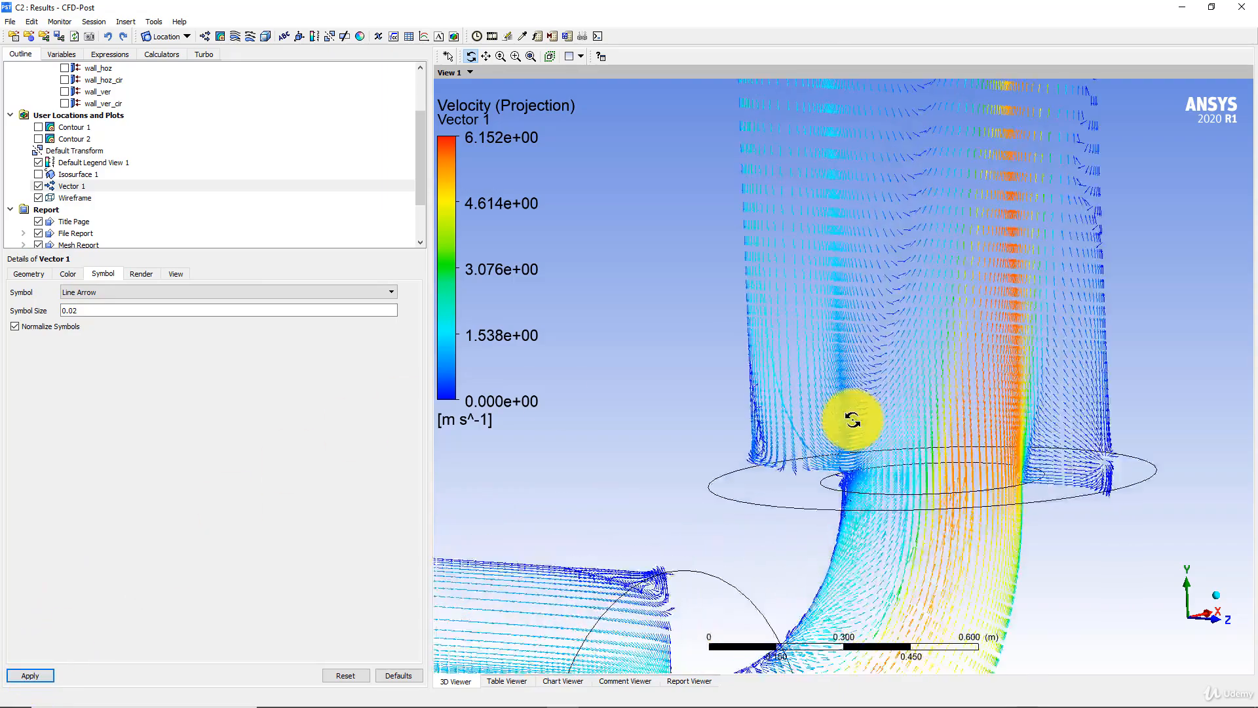
pyautogui.scroll(5, 871, 426)
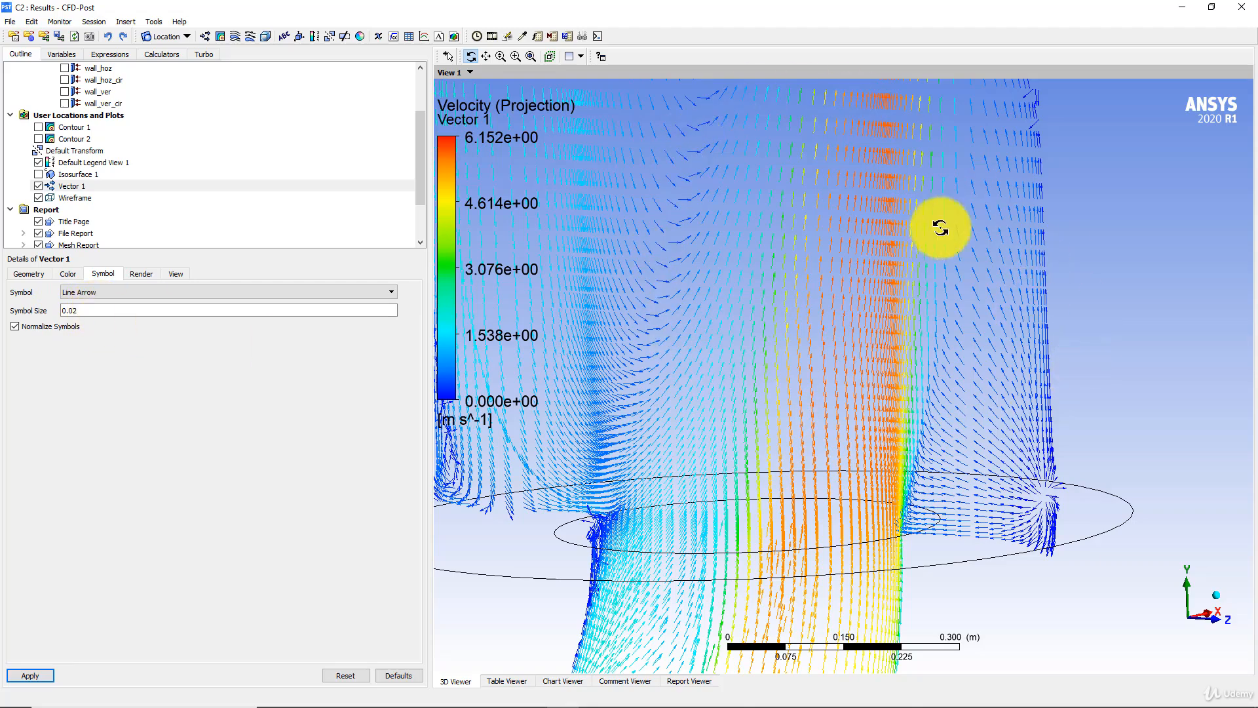
pyautogui.scroll(-6, 813, 324)
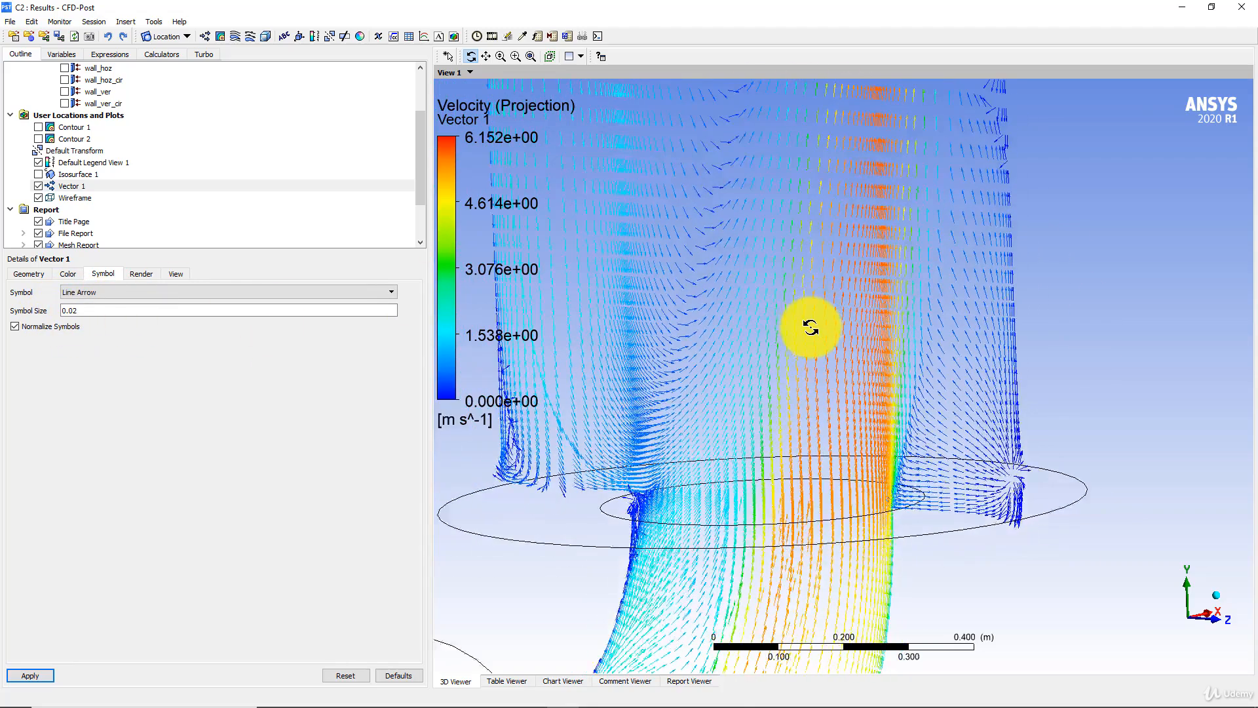
pyautogui.keyDown('ctrl'); pyautogui.moveTo(807, 388); pyautogui.dragTo(889, 238, button='middle'); pyautogui.keyUp('ctrl')
pyautogui.scroll(5, 806, 343)
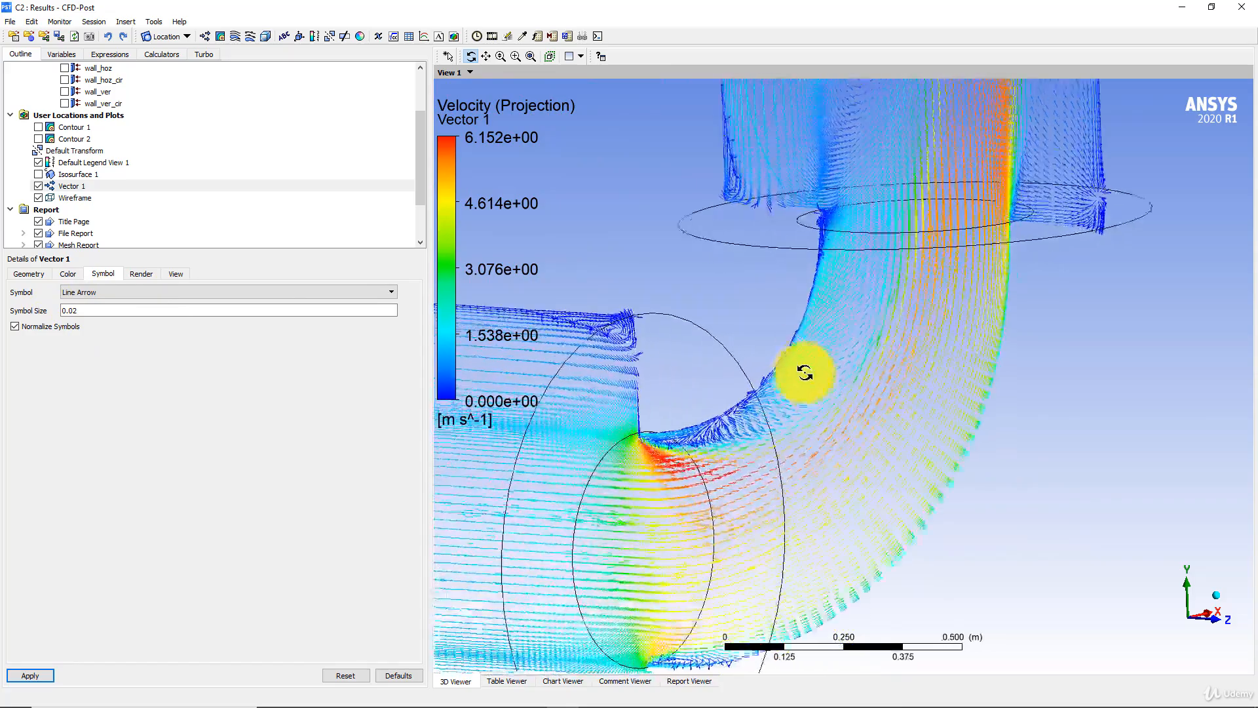
# - Examine the Vector 1 velocity vectors from the bend along the pipe to its far end, then across the whole geometry
pyautogui.scroll(-3, 819, 318)
pyautogui.keyDown('ctrl'); pyautogui.moveTo(862, 309); pyautogui.dragTo(819, 600, button='middle'); pyautogui.keyUp('ctrl')
pyautogui.keyDown('ctrl'); pyautogui.moveTo(866, 331); pyautogui.dragTo(875, 612, button='middle'); pyautogui.keyUp('ctrl')
pyautogui.moveTo(823, 323); pyautogui.dragTo(754, 330)
pyautogui.keyDown('ctrl'); pyautogui.moveTo(754, 330); pyautogui.dragTo(757, 577, button='middle'); pyautogui.keyUp('ctrl')
pyautogui.keyDown('ctrl'); pyautogui.moveTo(777, 334); pyautogui.dragTo(773, 616, button='middle'); pyautogui.keyUp('ctrl')
pyautogui.keyDown('ctrl'); pyautogui.moveTo(731, 347); pyautogui.dragTo(753, 491, button='middle'); pyautogui.keyUp('ctrl')
pyautogui.moveTo(741, 470); pyautogui.dragTo(773, 369)
pyautogui.scroll(-8, 794, 341)
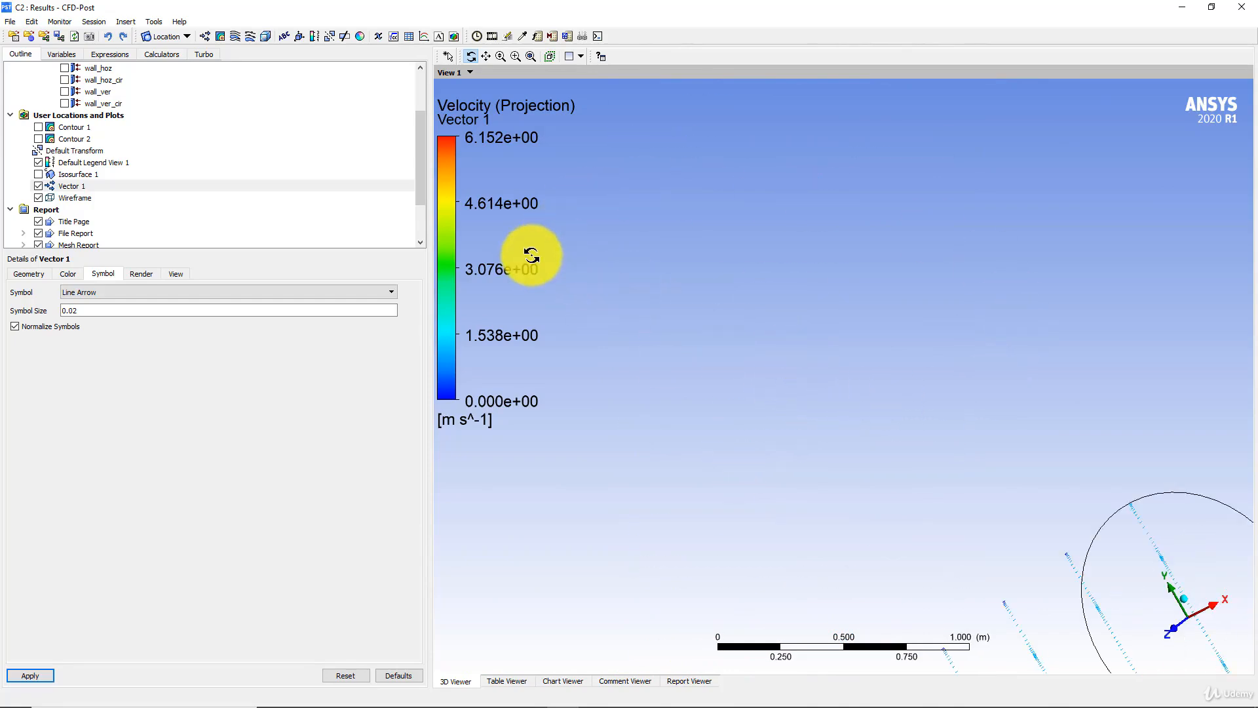
pyautogui.scroll(-2, 146, 197)
pyautogui.scroll(-2, 811, 342)
pyautogui.scroll(-10, 811, 342)
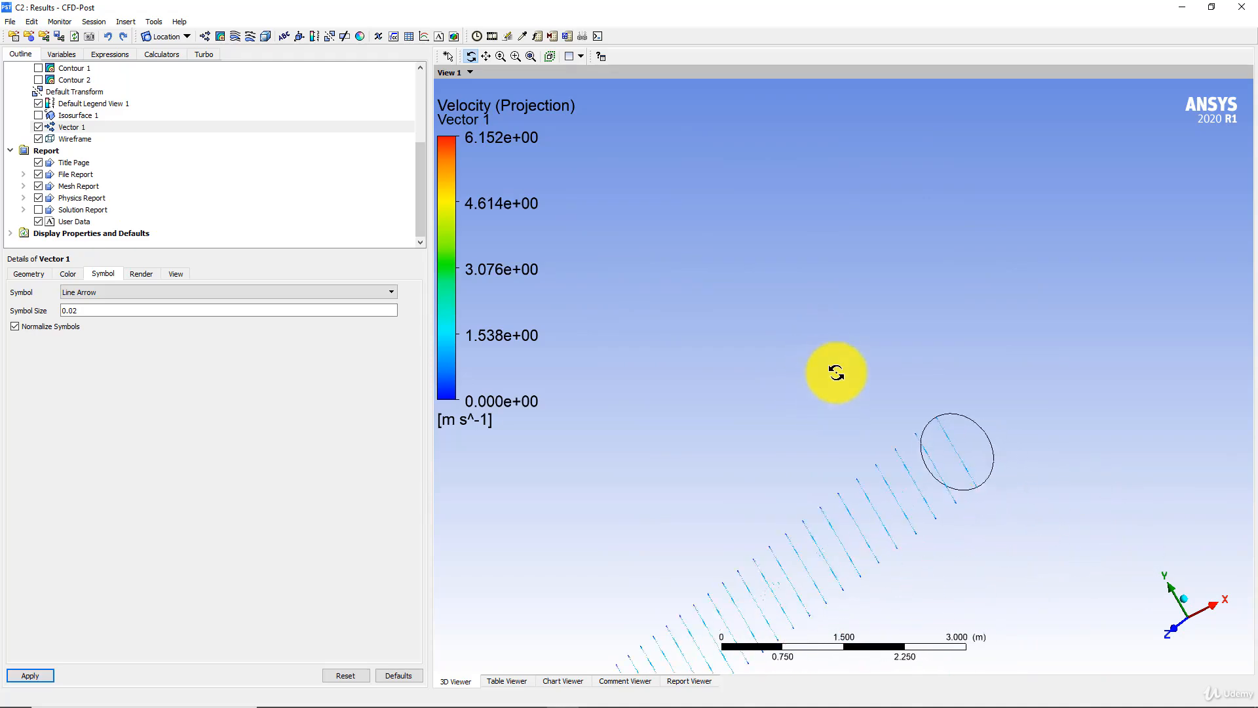
pyautogui.moveTo(838, 382); pyautogui.dragTo(681, 378)
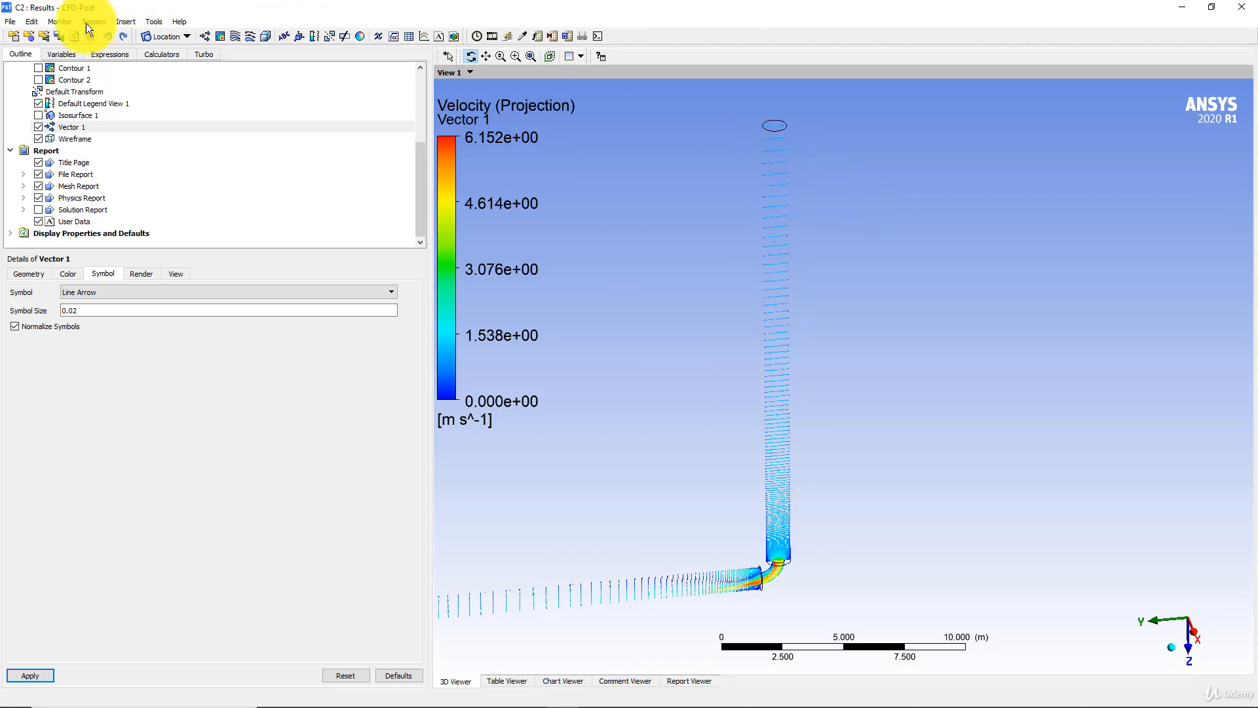
# - Insert a line location defined by two points, with Point 1 at 0, 0.75, 20.75
pyautogui.click(187, 36)
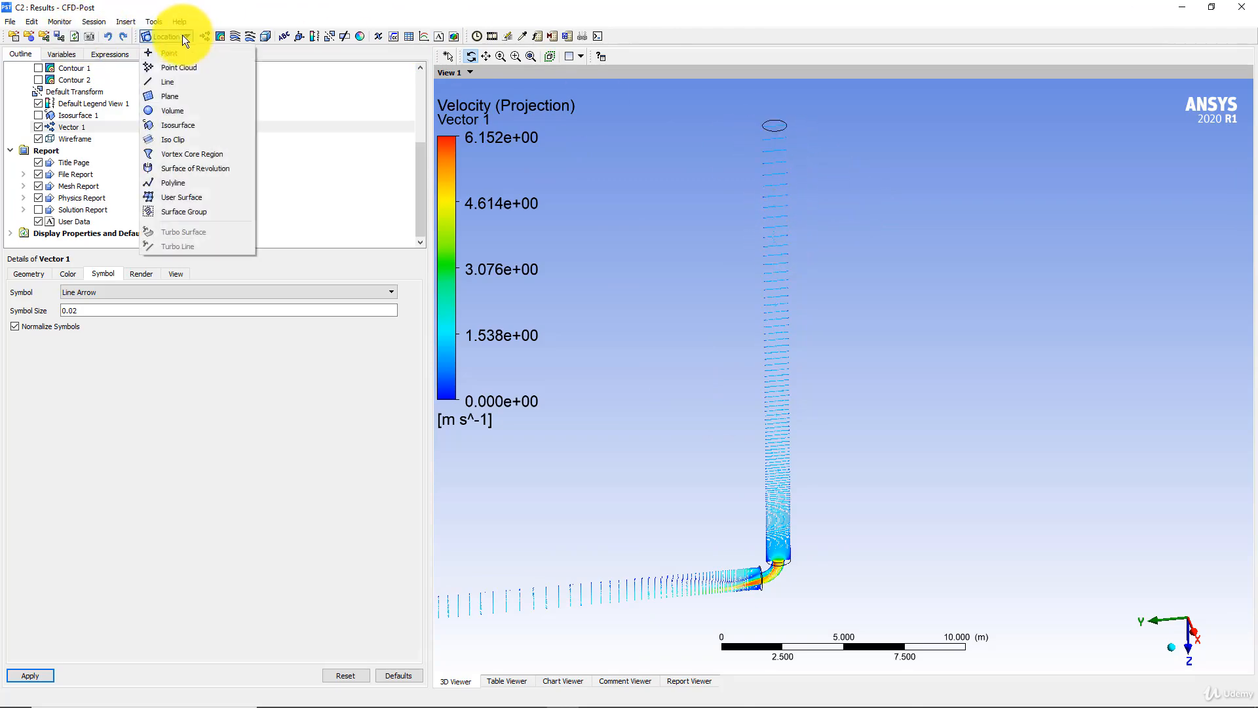
pyautogui.click(173, 77)
pyautogui.click(207, 133)
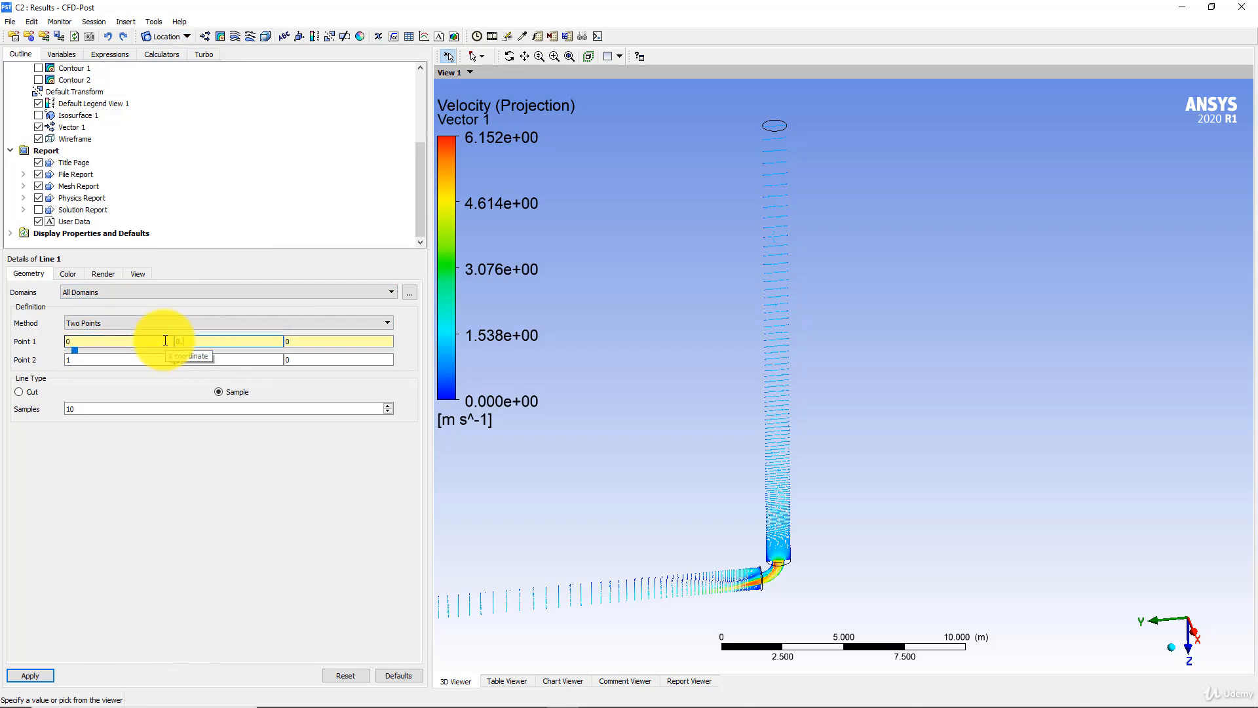
pyautogui.press('Tab')
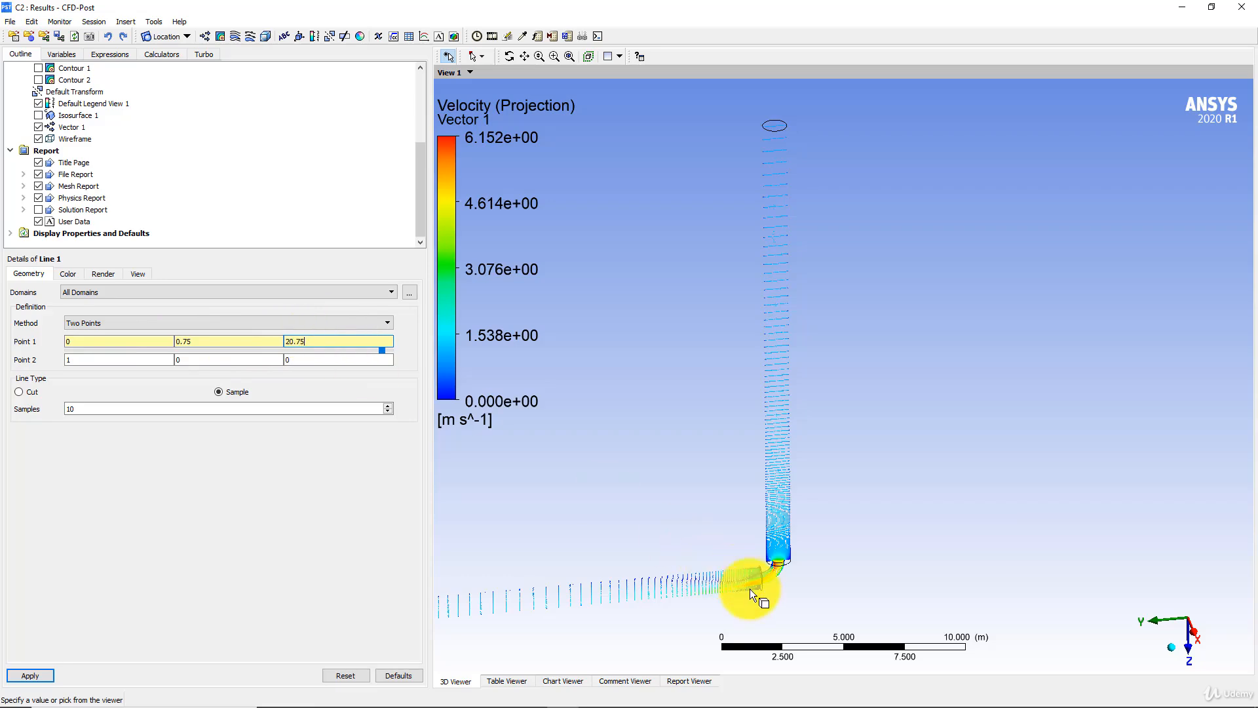
# - Set Point 2 of Line 1 to 0, 20.75, 20.75 and apply the line
pyautogui.moveTo(78, 360); pyautogui.dragTo(52, 361)
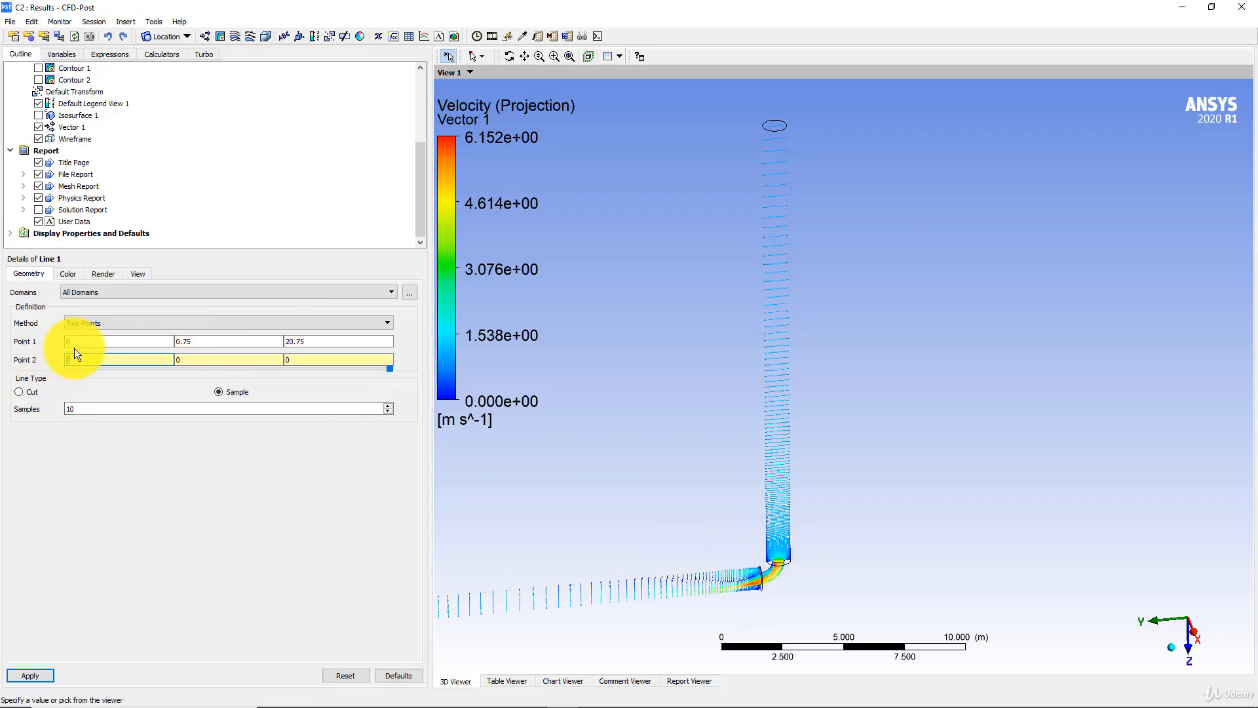
pyautogui.write('0')
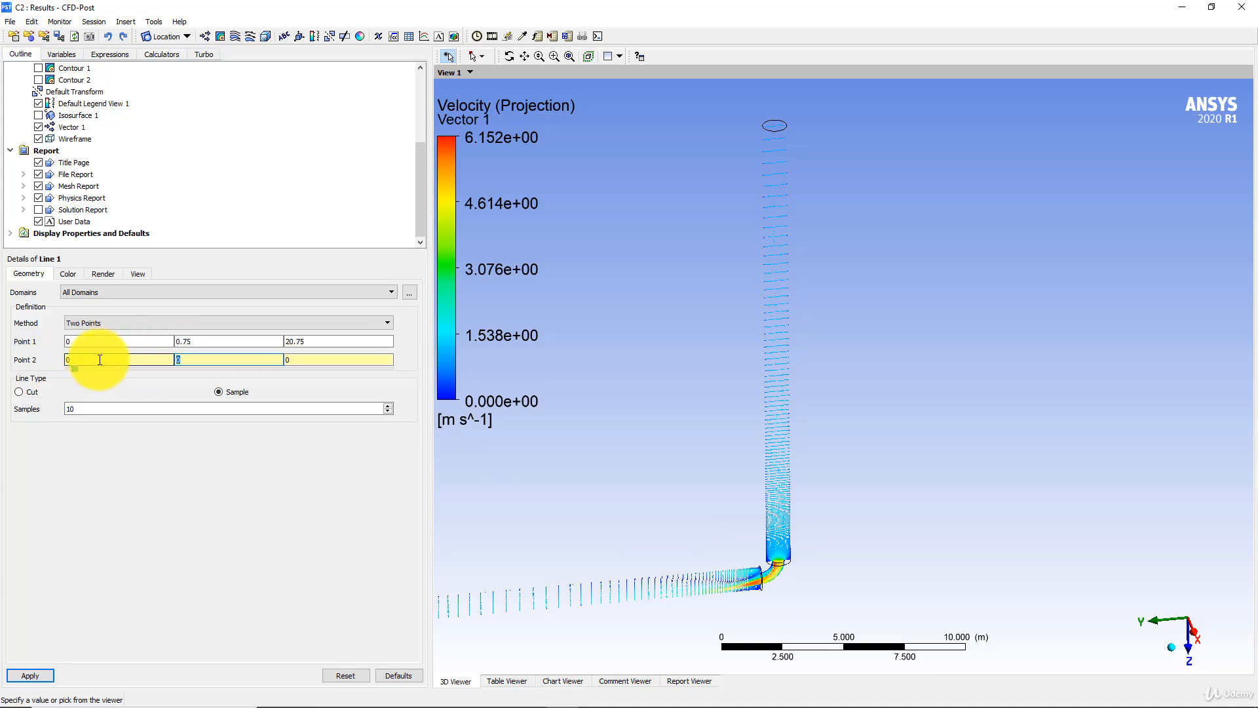
pyautogui.press('Tab')
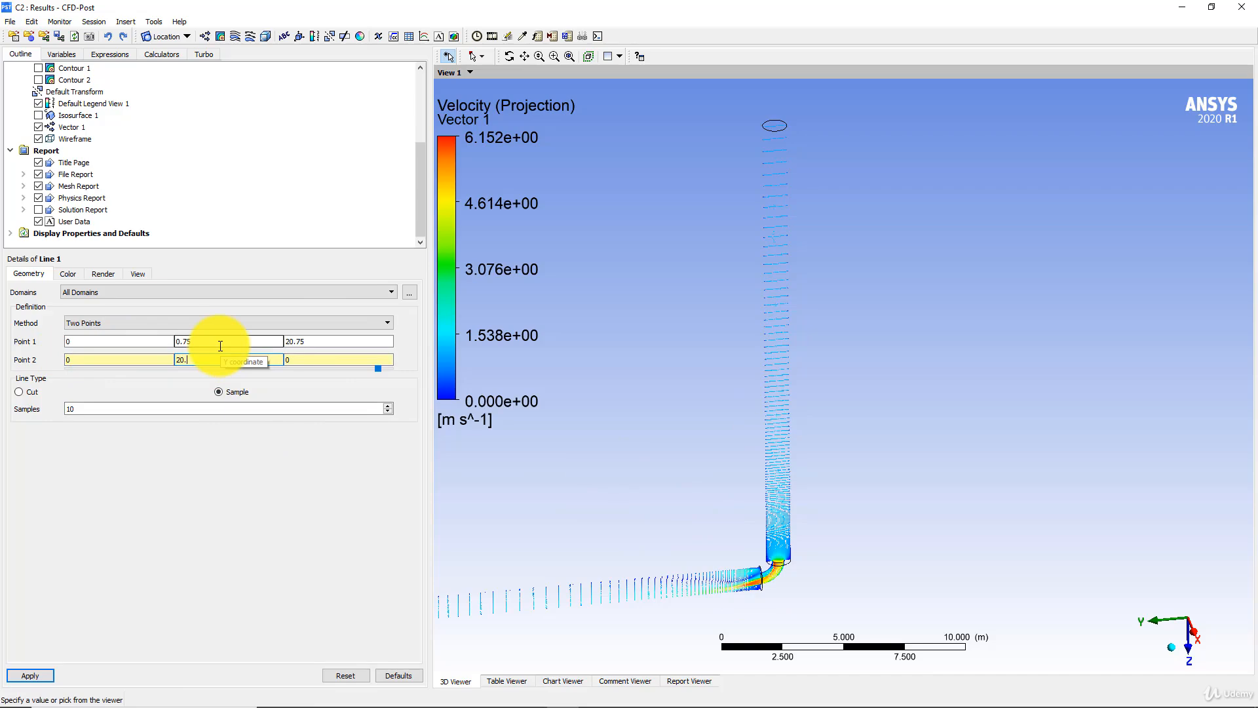
pyautogui.press('Tab')
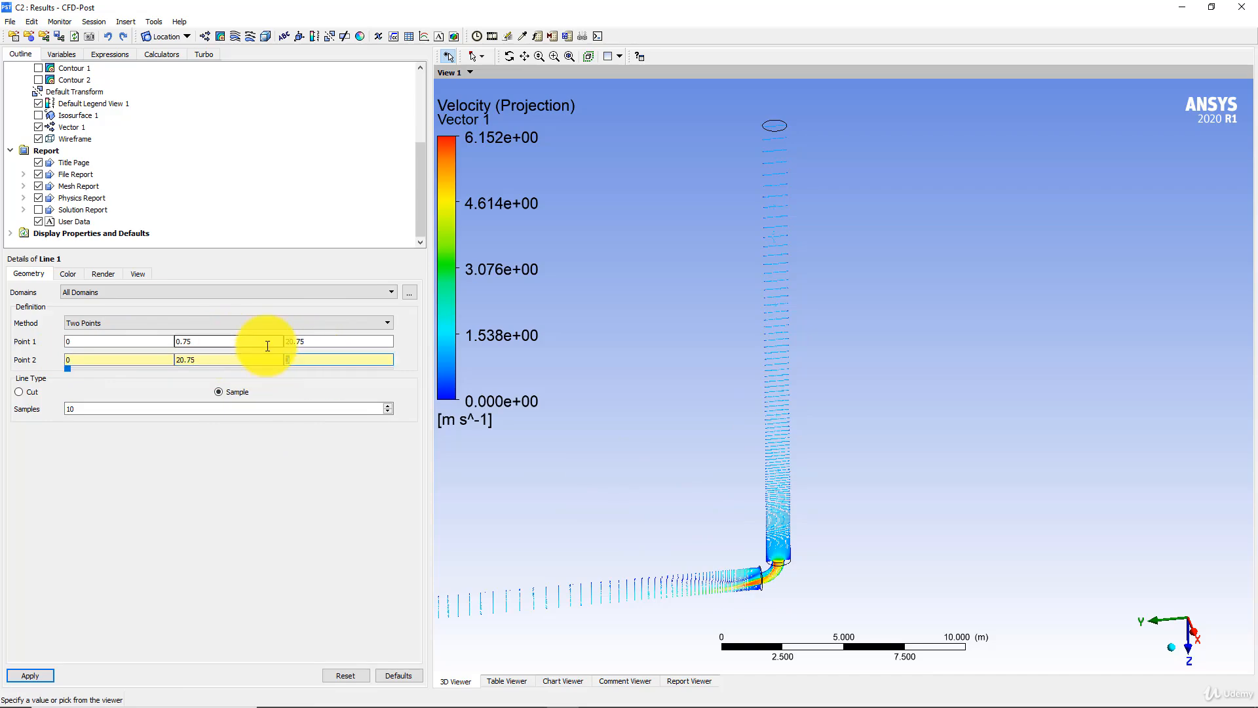
pyautogui.write('20.75')
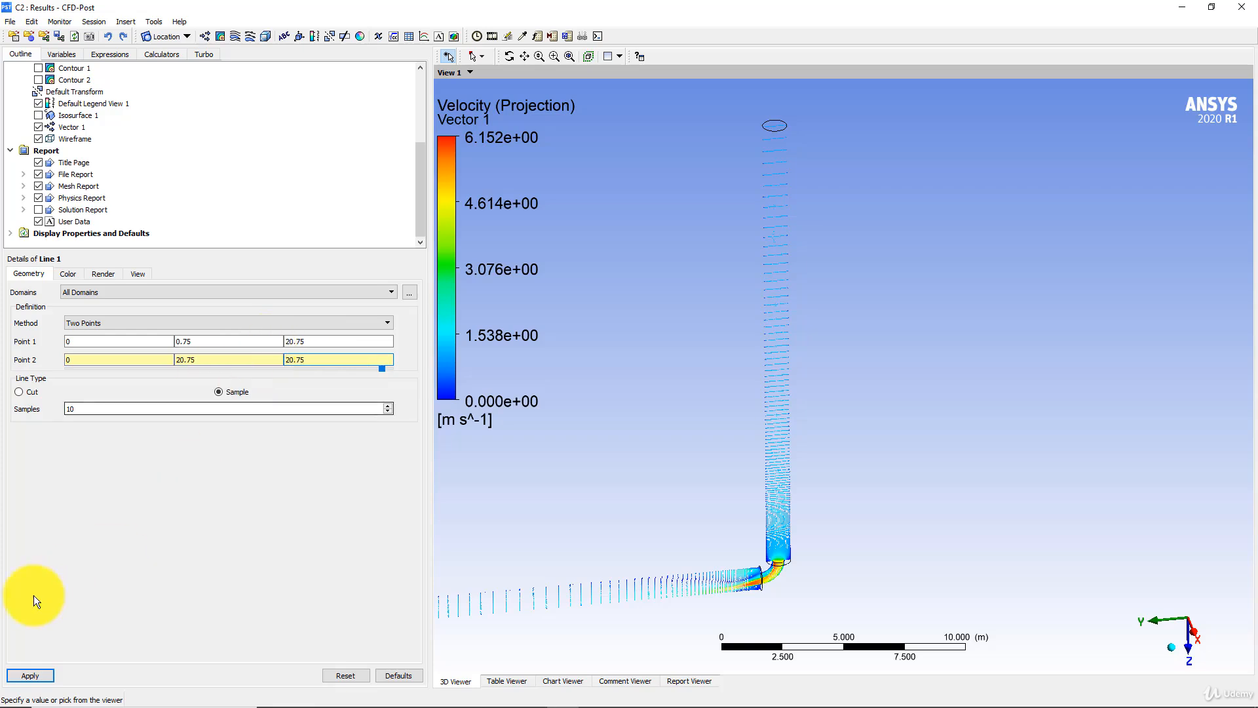
pyautogui.click(32, 675)
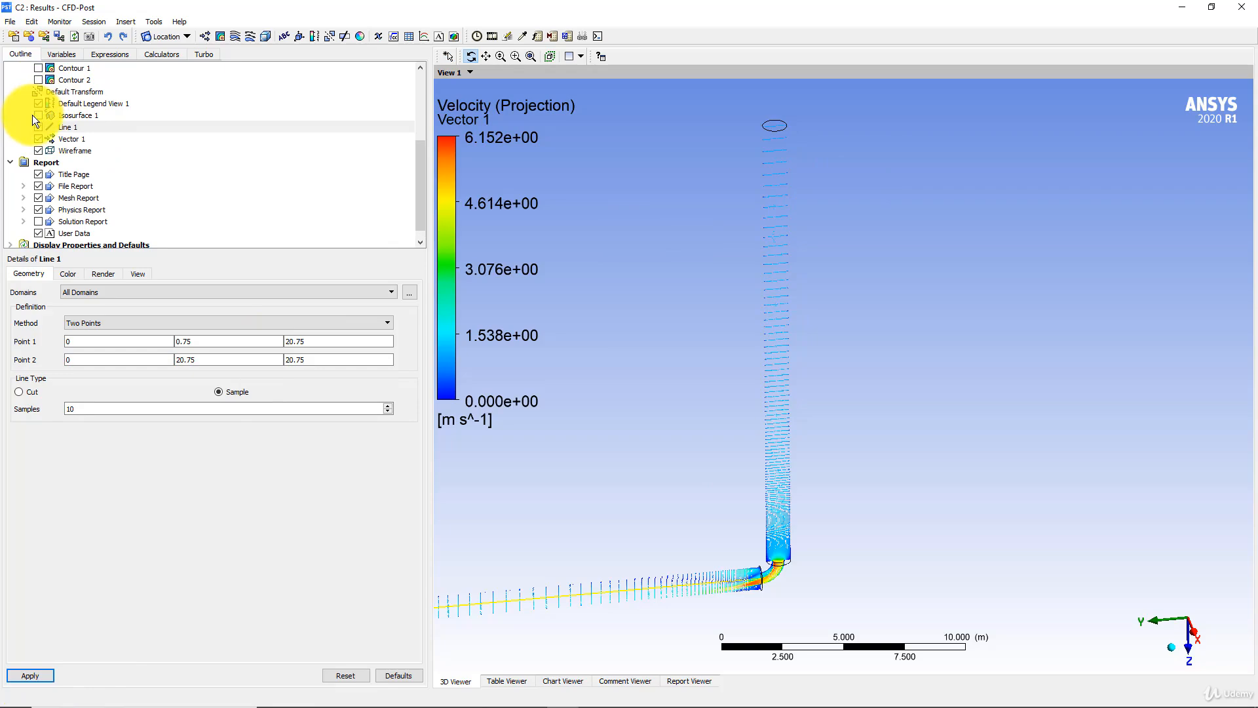
# - Hide Vector 1 and view Line 1 along the vertical pipe
pyautogui.scroll(1, 64, 110)
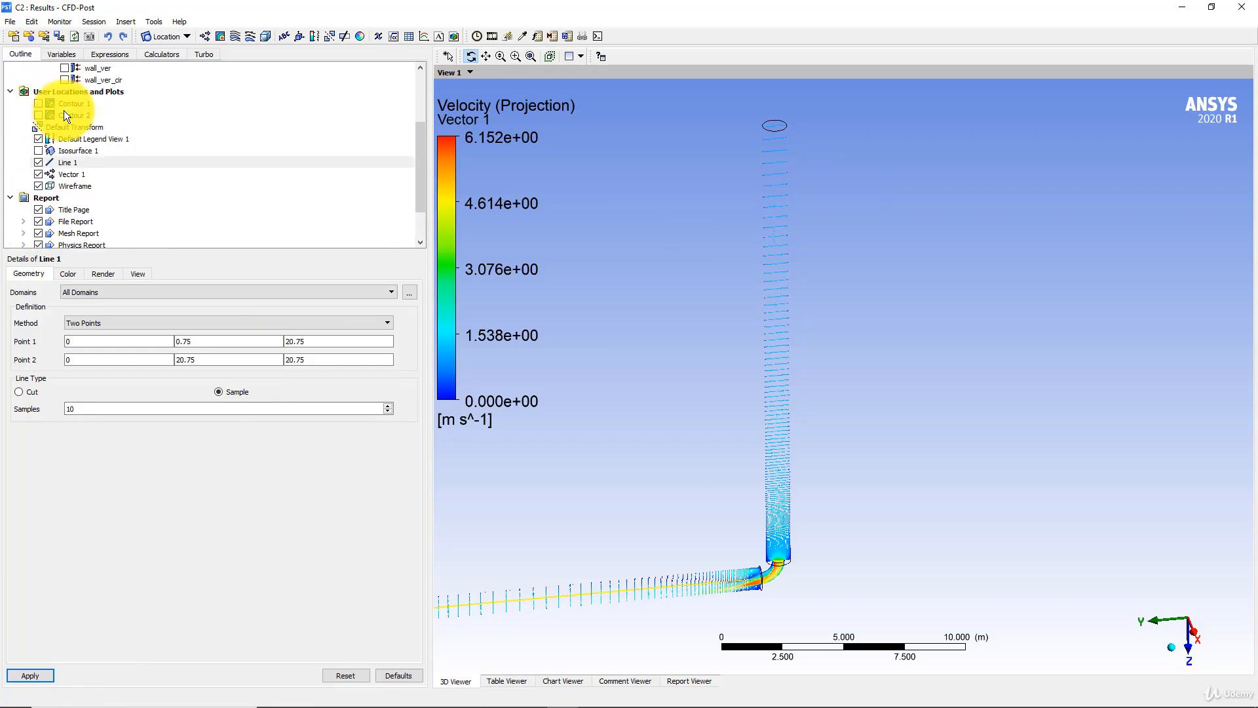
pyautogui.click(37, 174)
pyautogui.moveTo(693, 301); pyautogui.dragTo(654, 393)
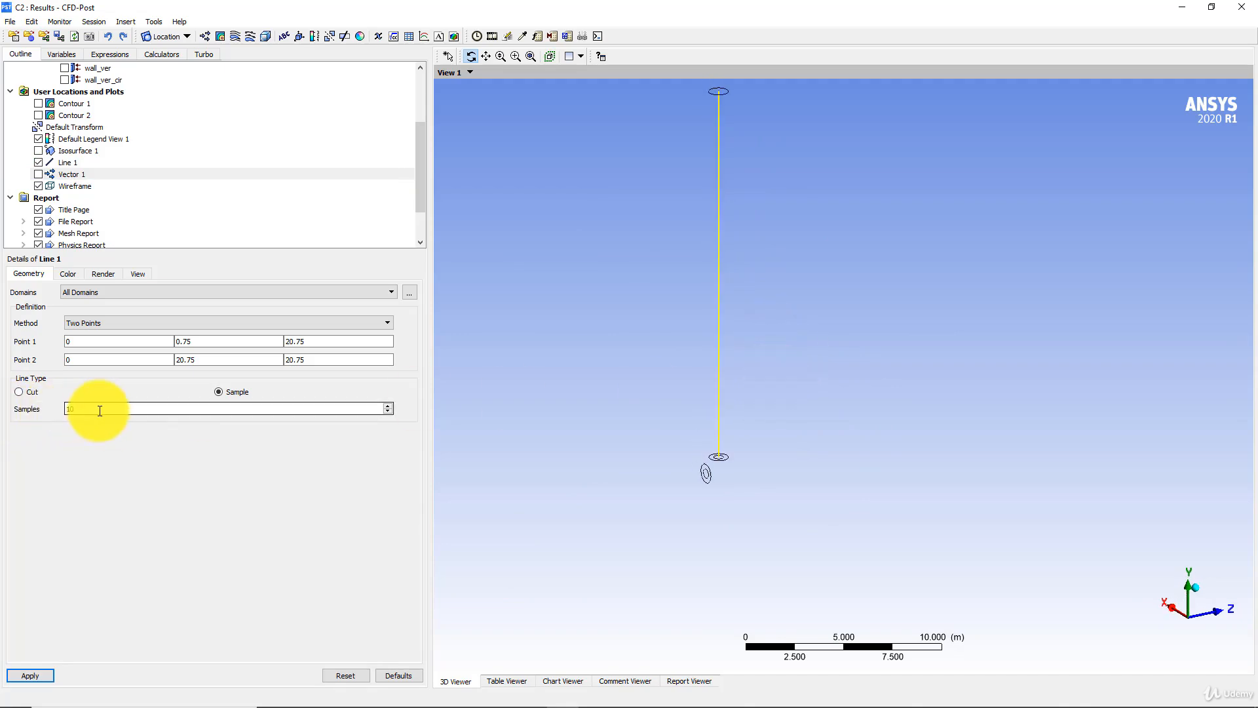
pyautogui.moveTo(75, 410); pyautogui.dragTo(61, 410)
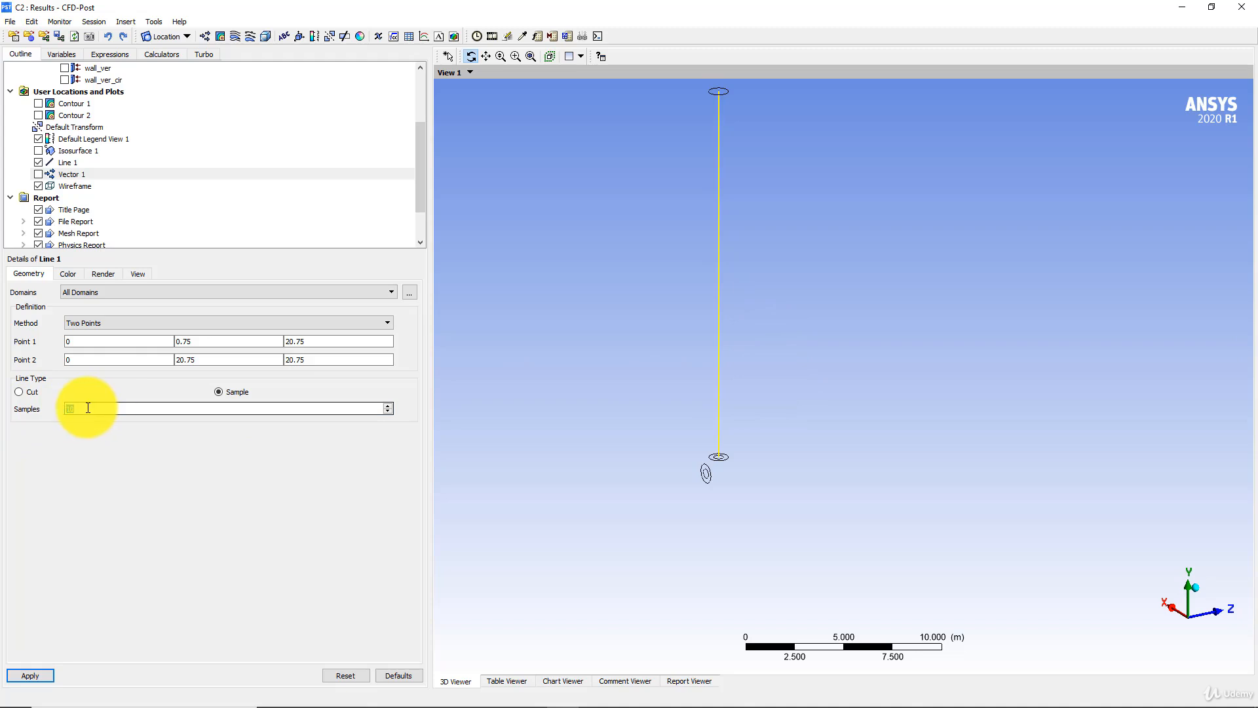
pyautogui.click(90, 410)
pyautogui.moveTo(89, 409); pyautogui.dragTo(46, 407)
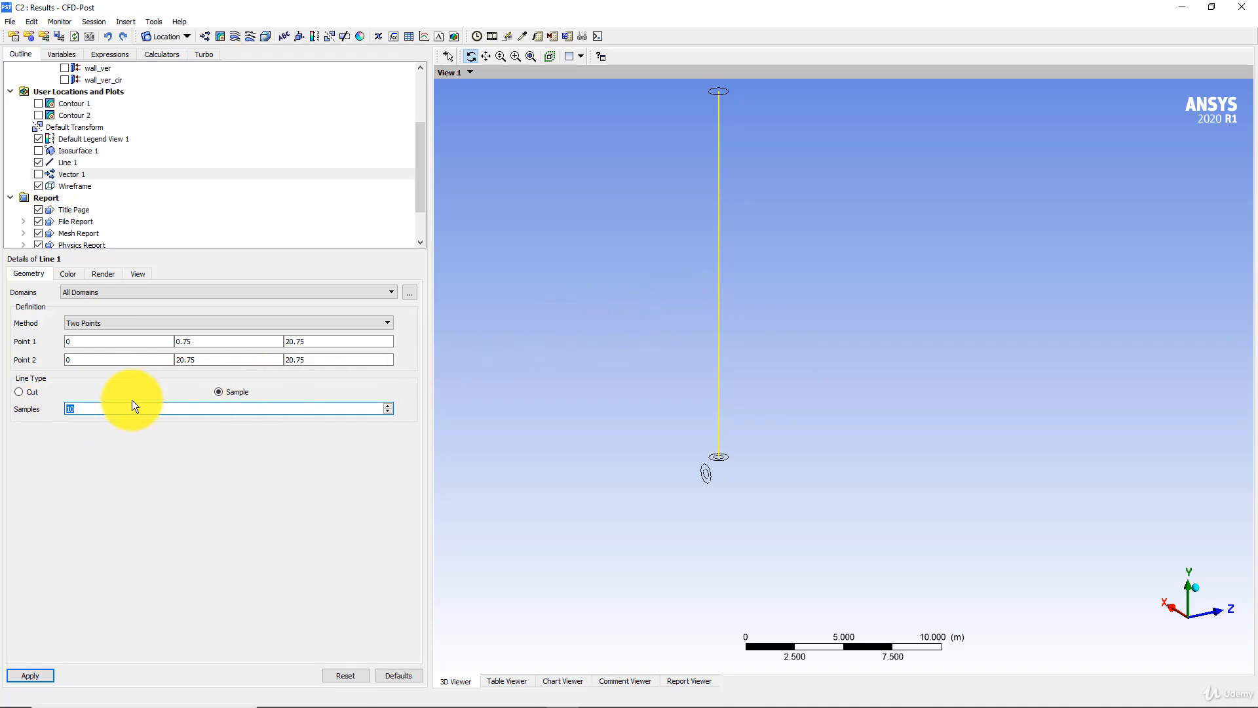
pyautogui.moveTo(81, 409); pyautogui.dragTo(66, 409)
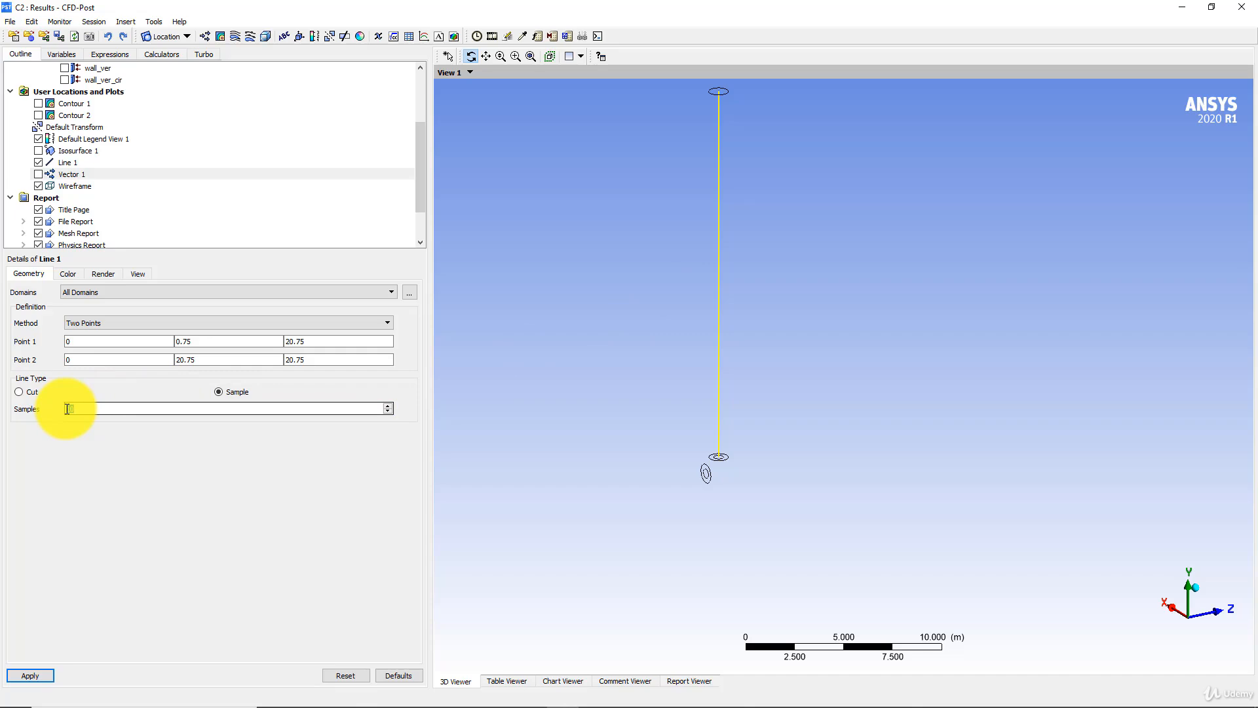
# - Insert a chart with the default name and define its data series as Pressure, located on Line 1
pyautogui.click(425, 36)
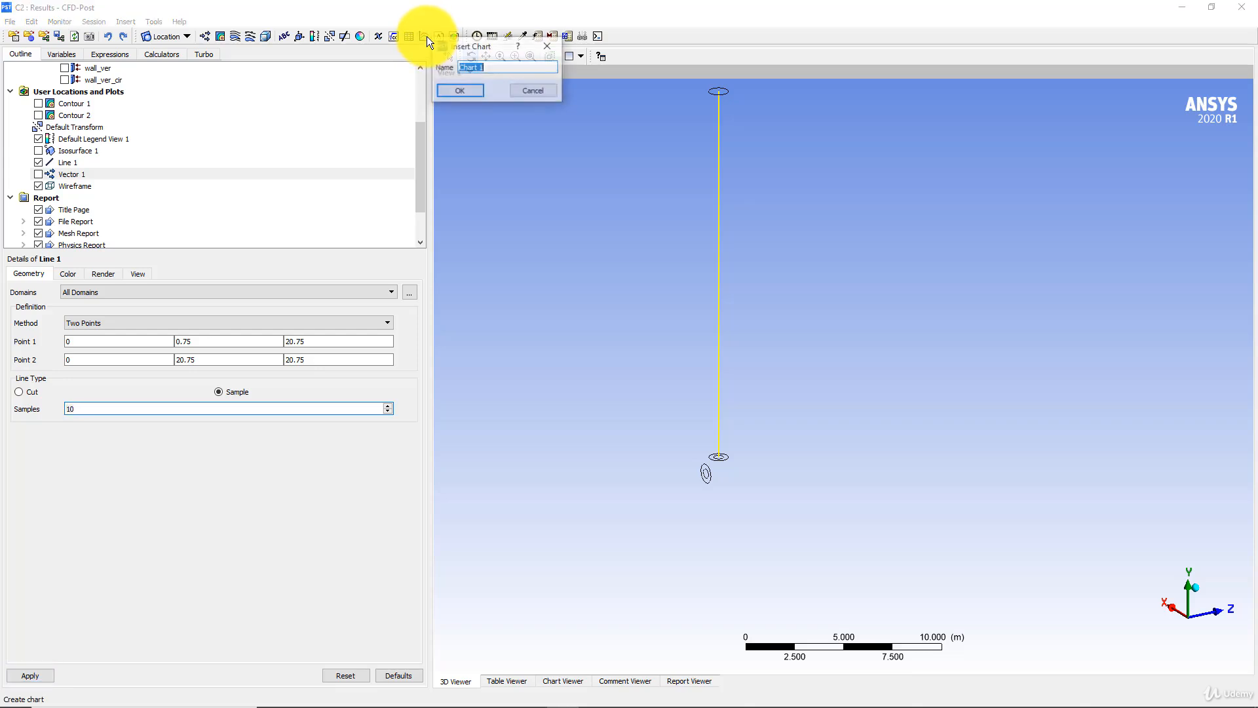
pyautogui.click(453, 86)
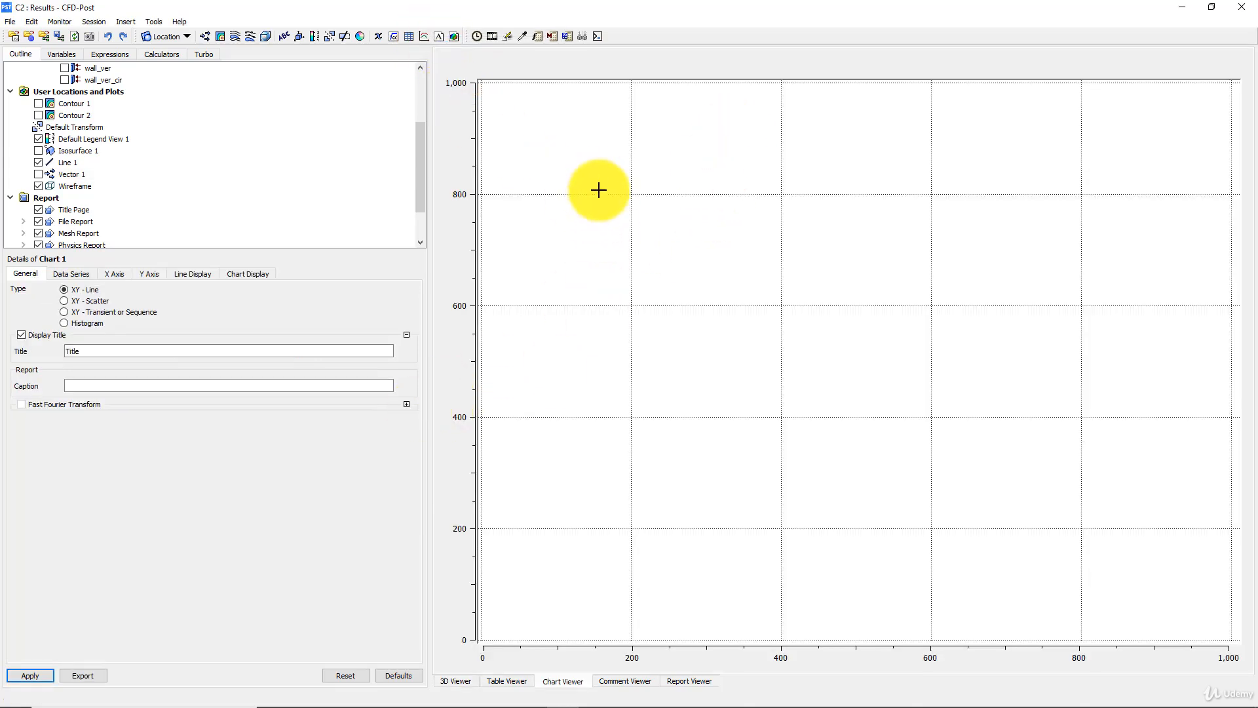
pyautogui.click(73, 274)
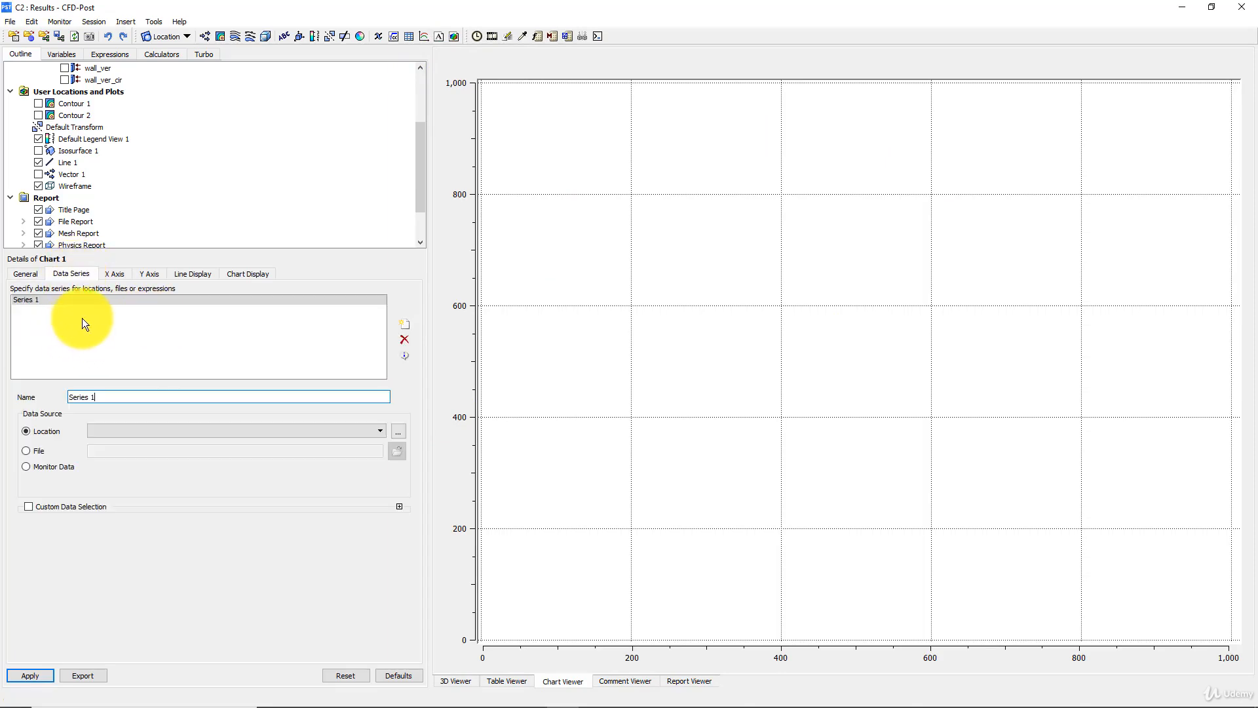
pyautogui.moveTo(120, 396); pyautogui.dragTo(28, 396)
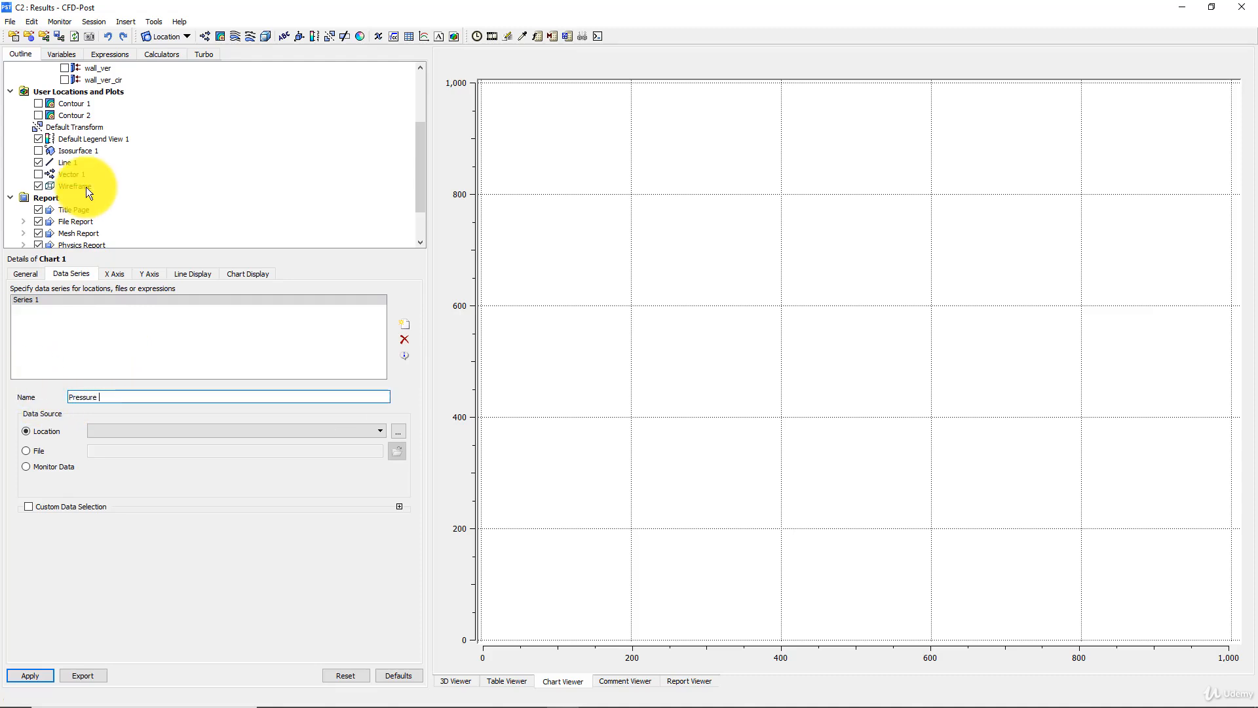
pyautogui.write('Pressure')
pyautogui.click(151, 430)
pyautogui.click(115, 437)
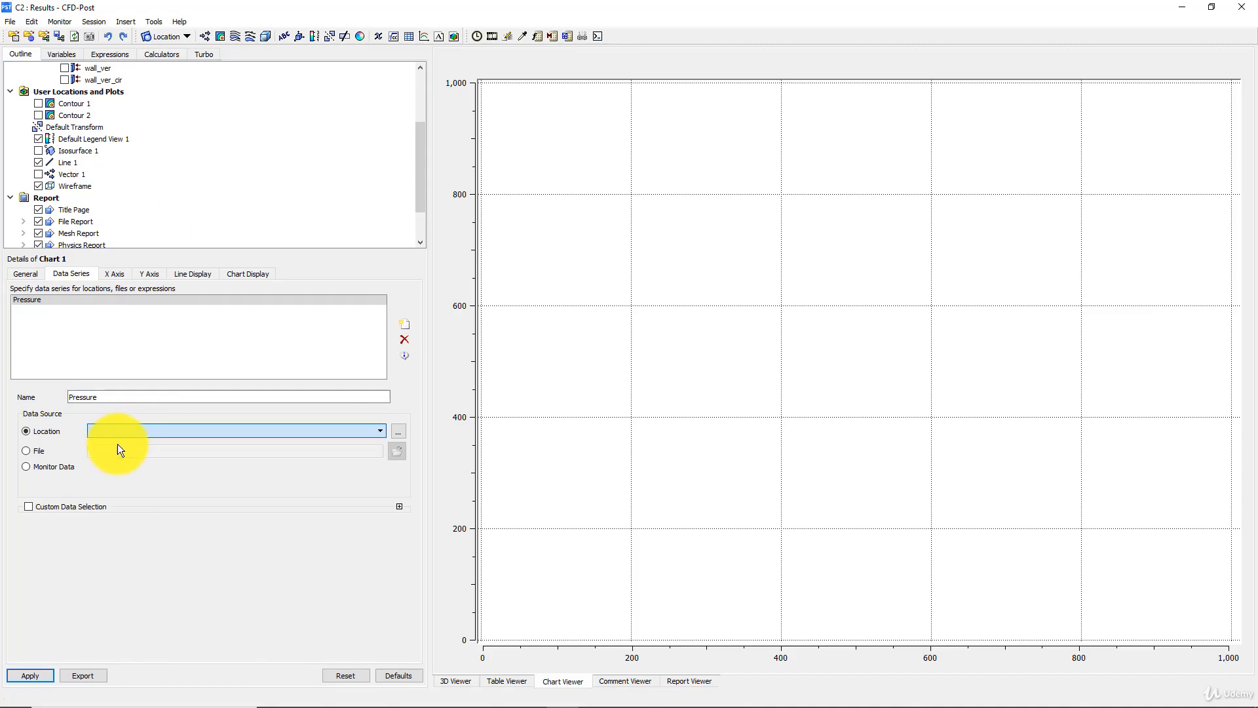
# - Plot Chart 1 with Y as the X-axis variable and Pressure as the Y-axis variable
pyautogui.click(116, 273)
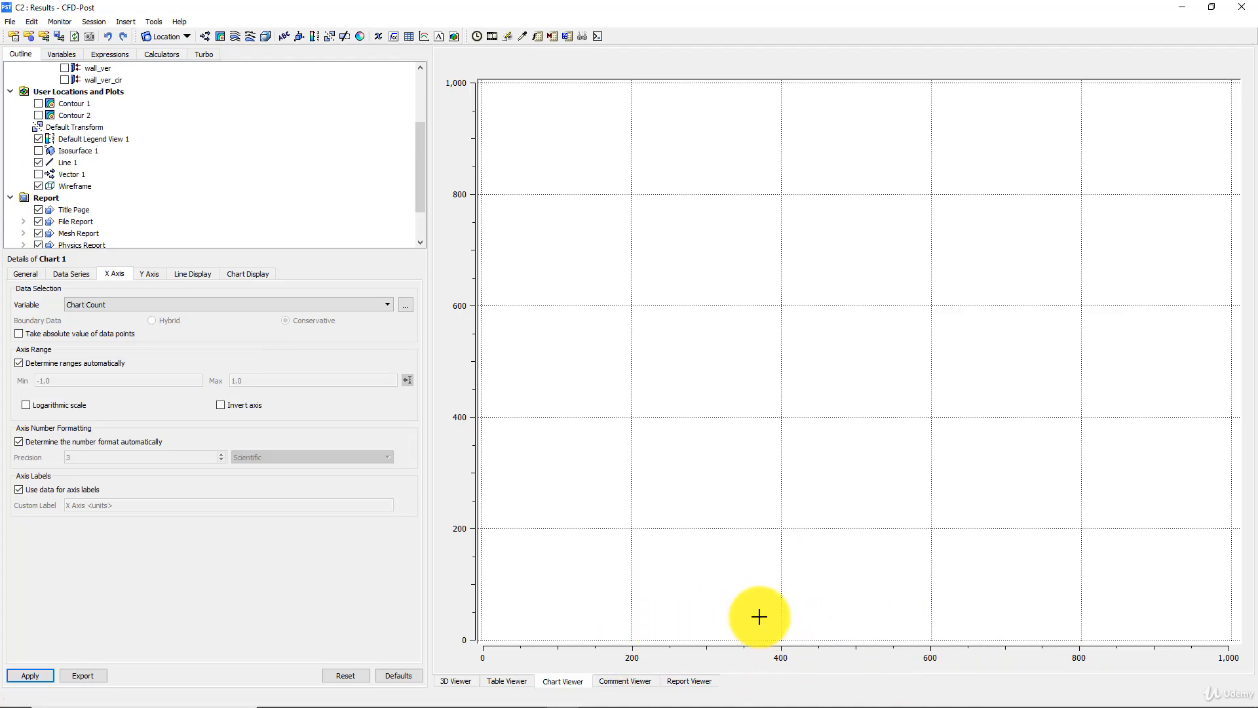
pyautogui.click(138, 305)
pyautogui.scroll(-3, 102, 372)
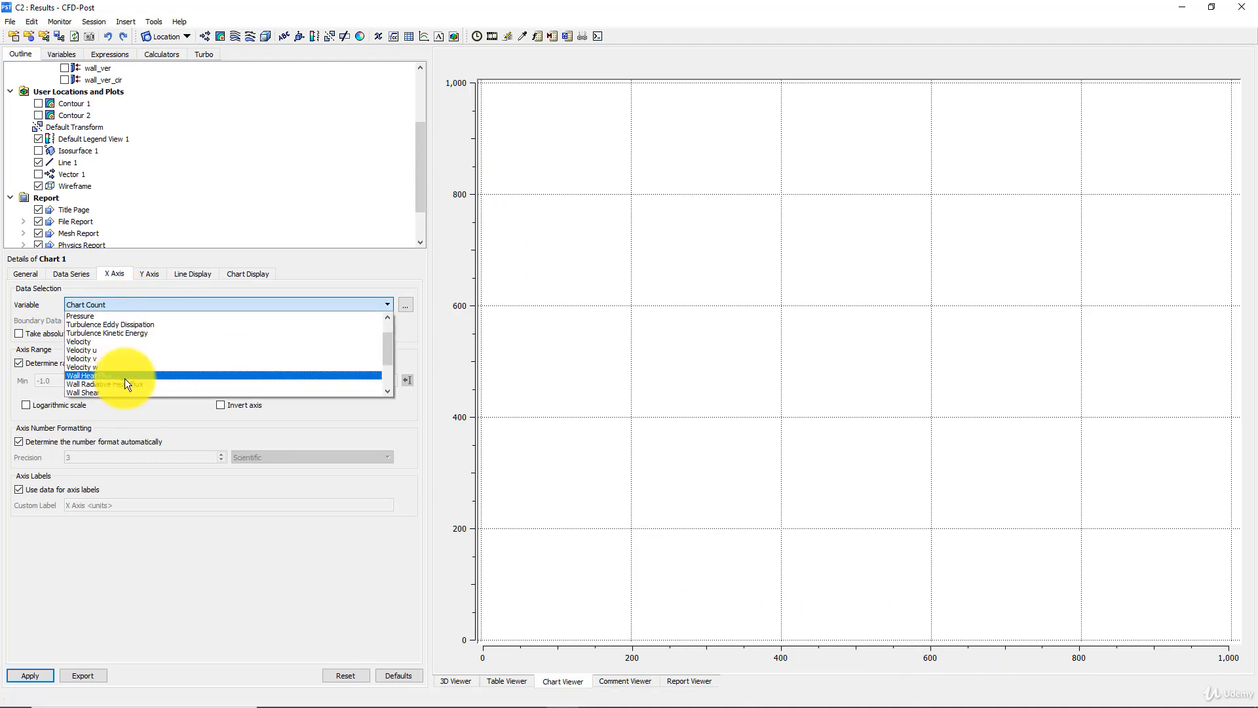
pyautogui.click(97, 382)
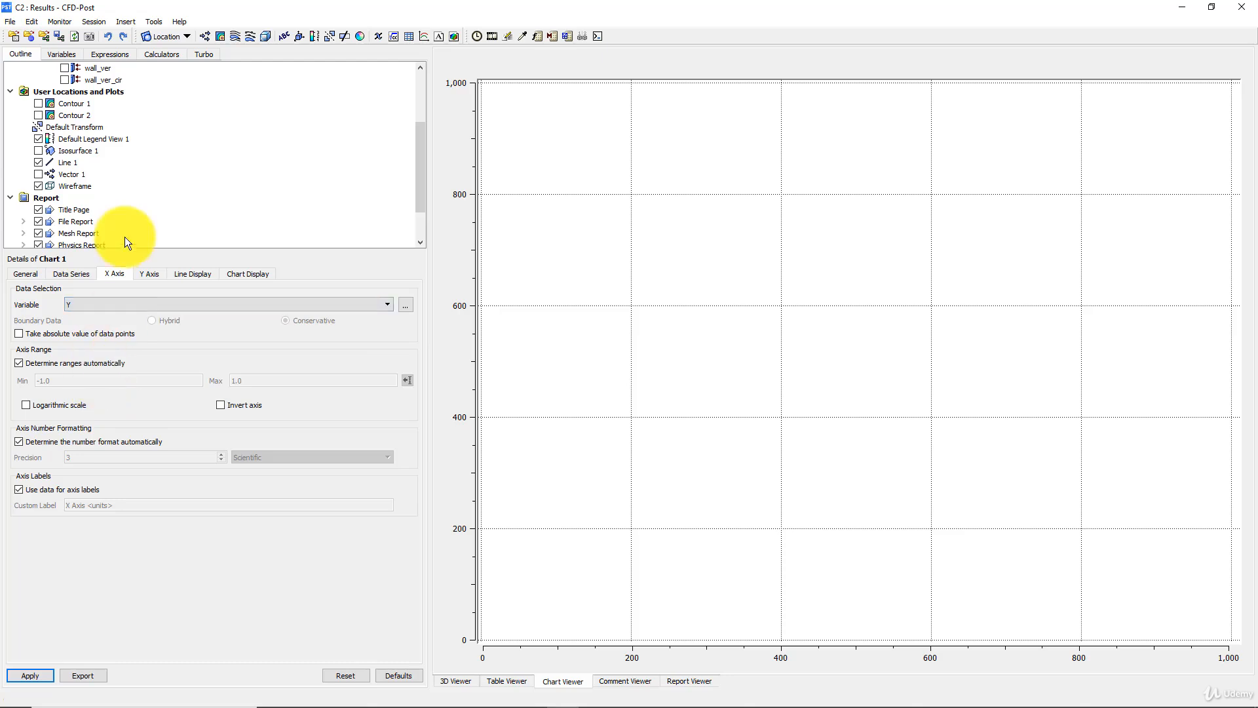
pyautogui.click(147, 274)
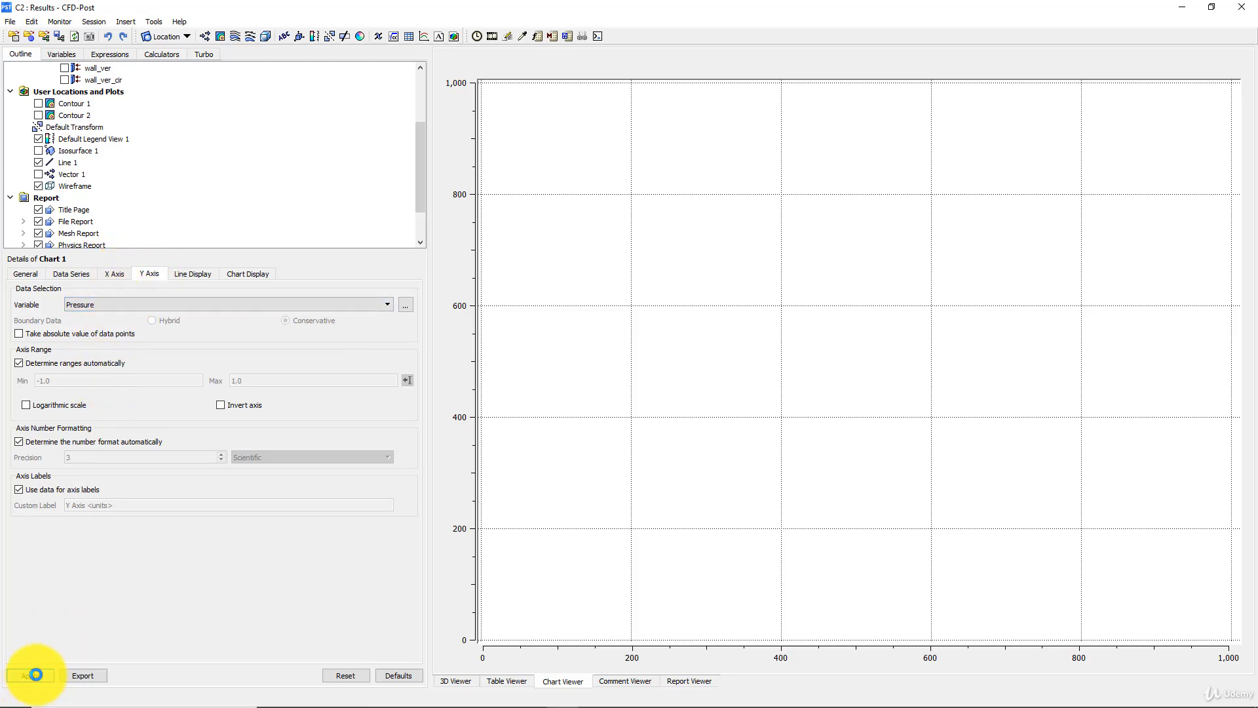
pyautogui.click(34, 676)
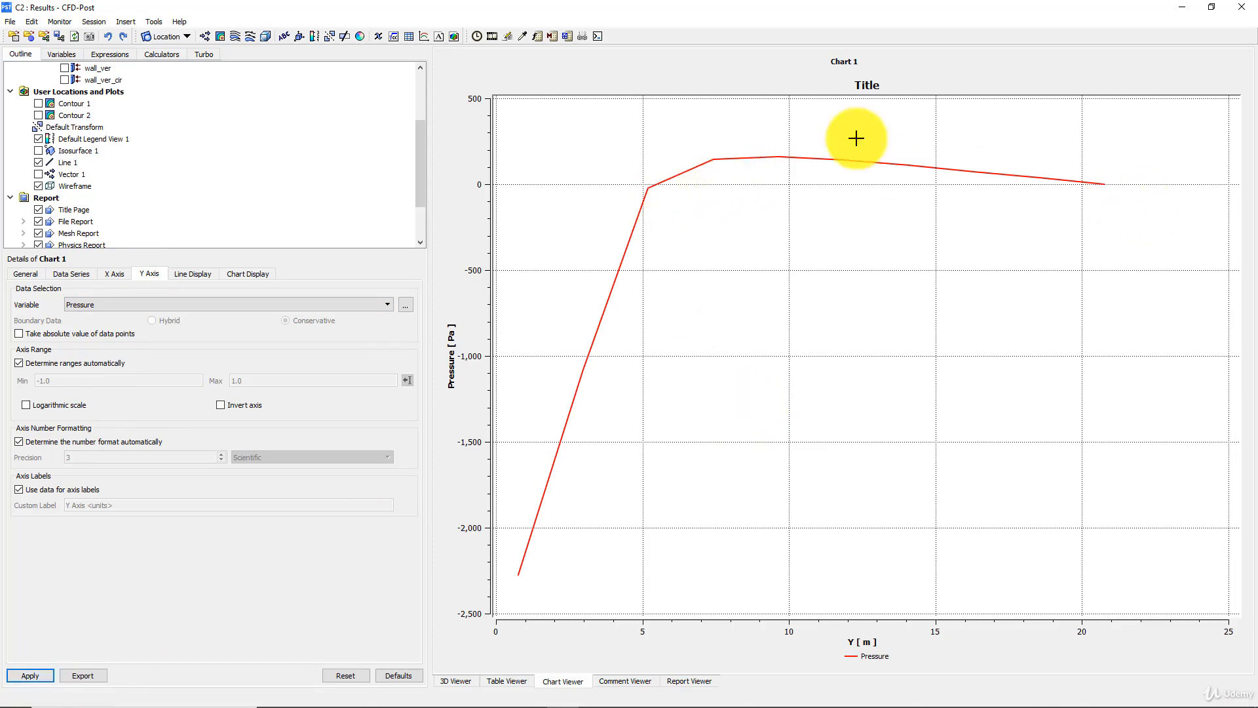
# - Give the chart's pressure line the custom legend name "Pressure medium" instead of the series name and apply it
pyautogui.click(190, 271)
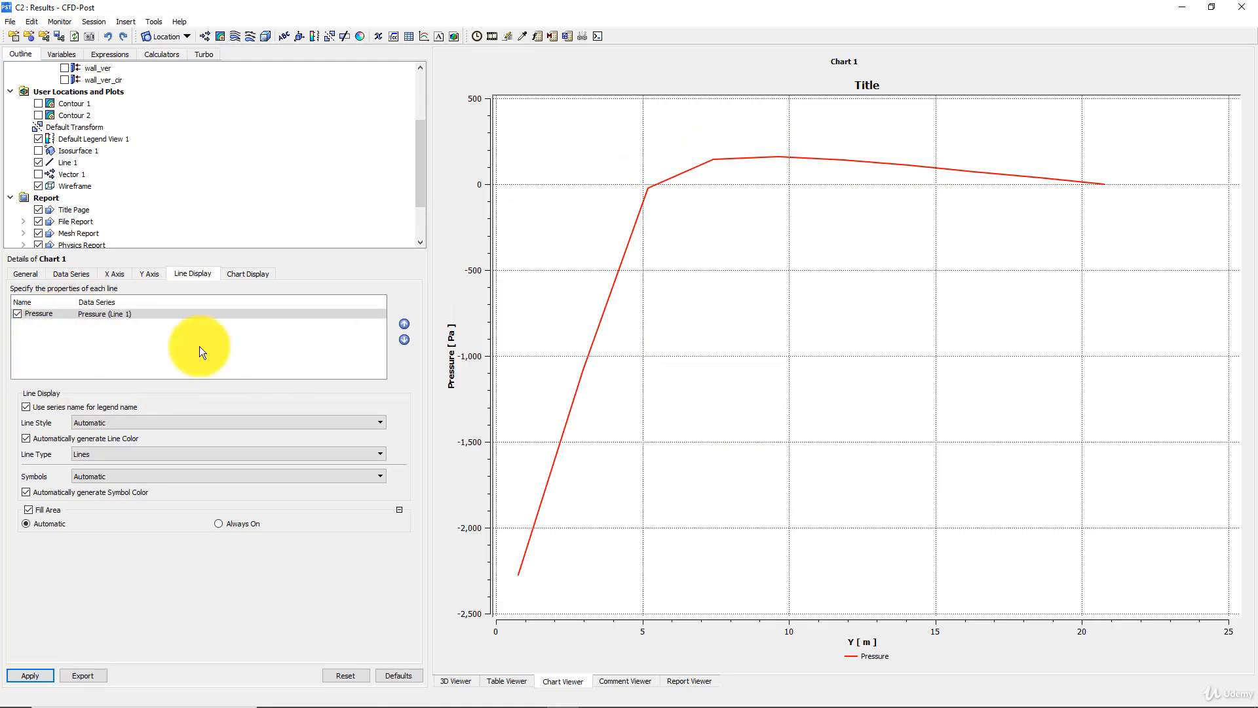
pyautogui.click(91, 421)
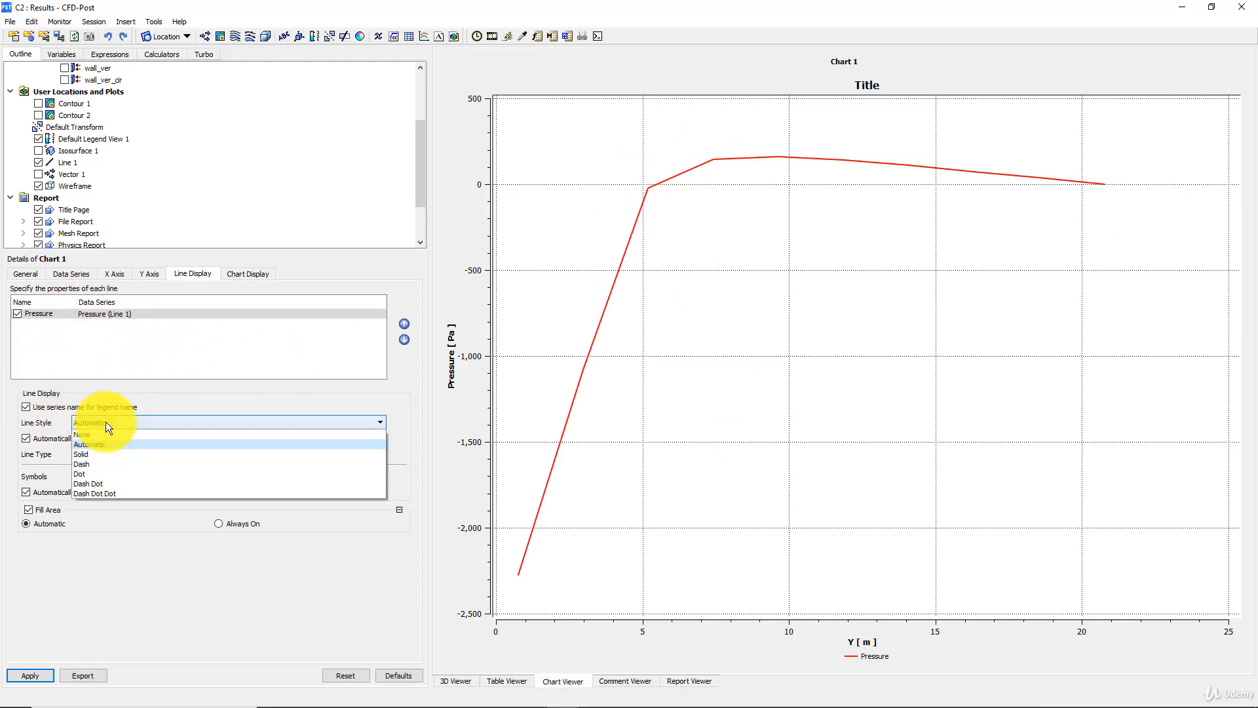
pyautogui.click(55, 408)
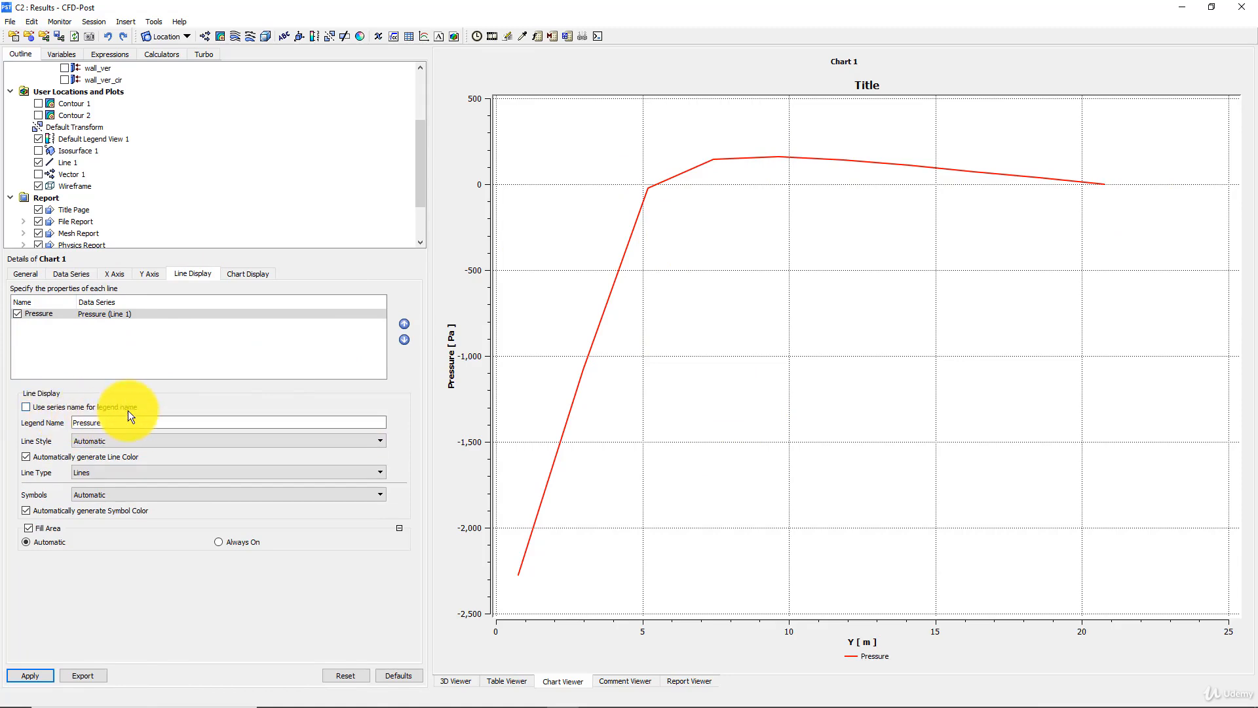
pyautogui.moveTo(123, 426); pyautogui.dragTo(46, 417)
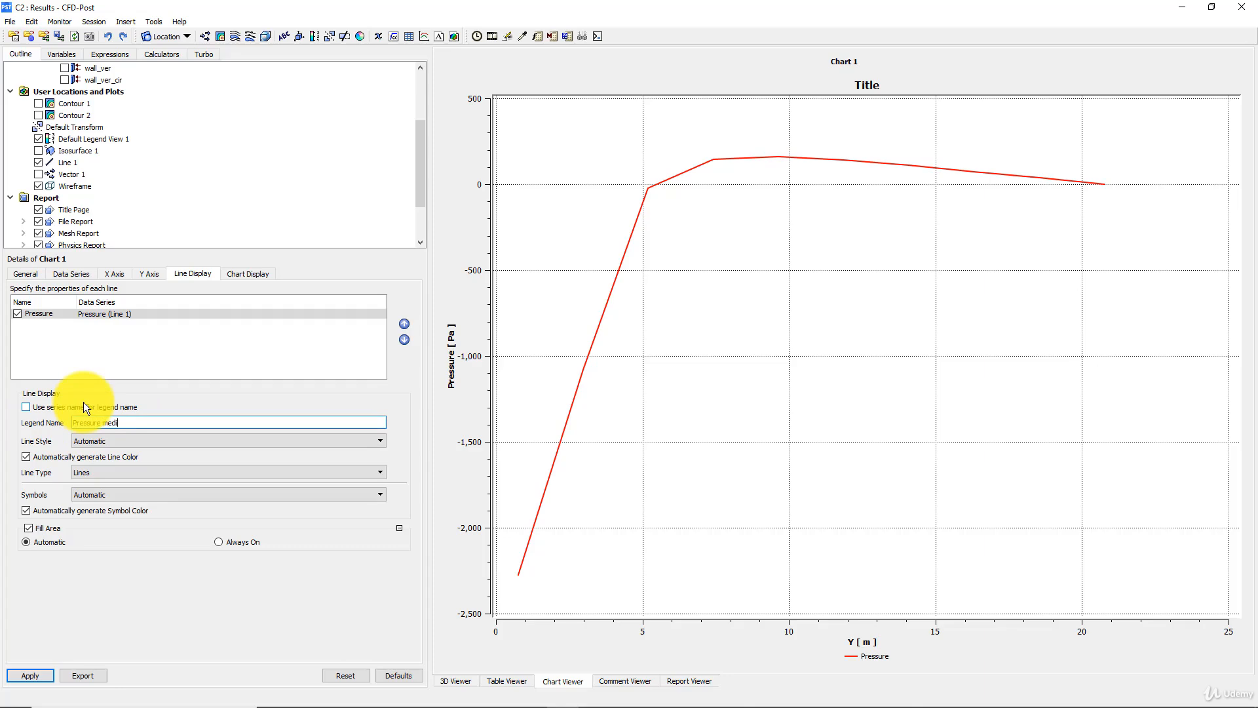
pyautogui.click(36, 674)
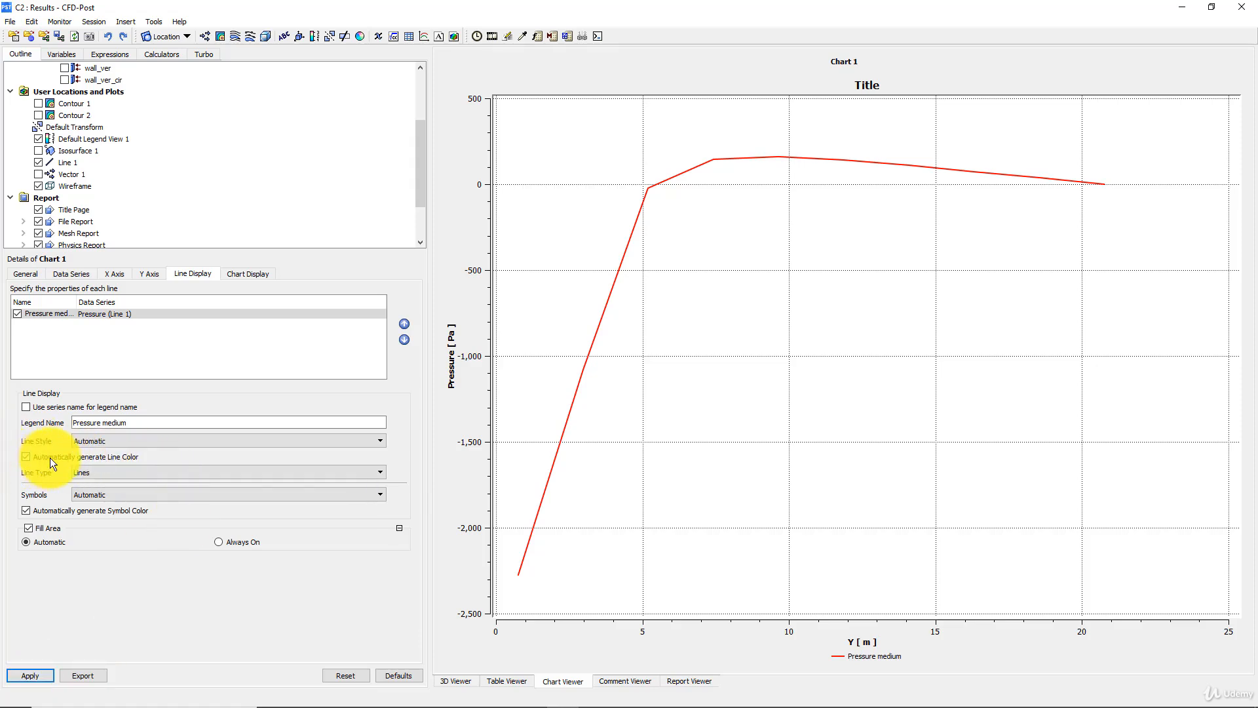
# - Turn off the automatic line color for the pressure curve, set its color to black and apply it
pyautogui.click(27, 457)
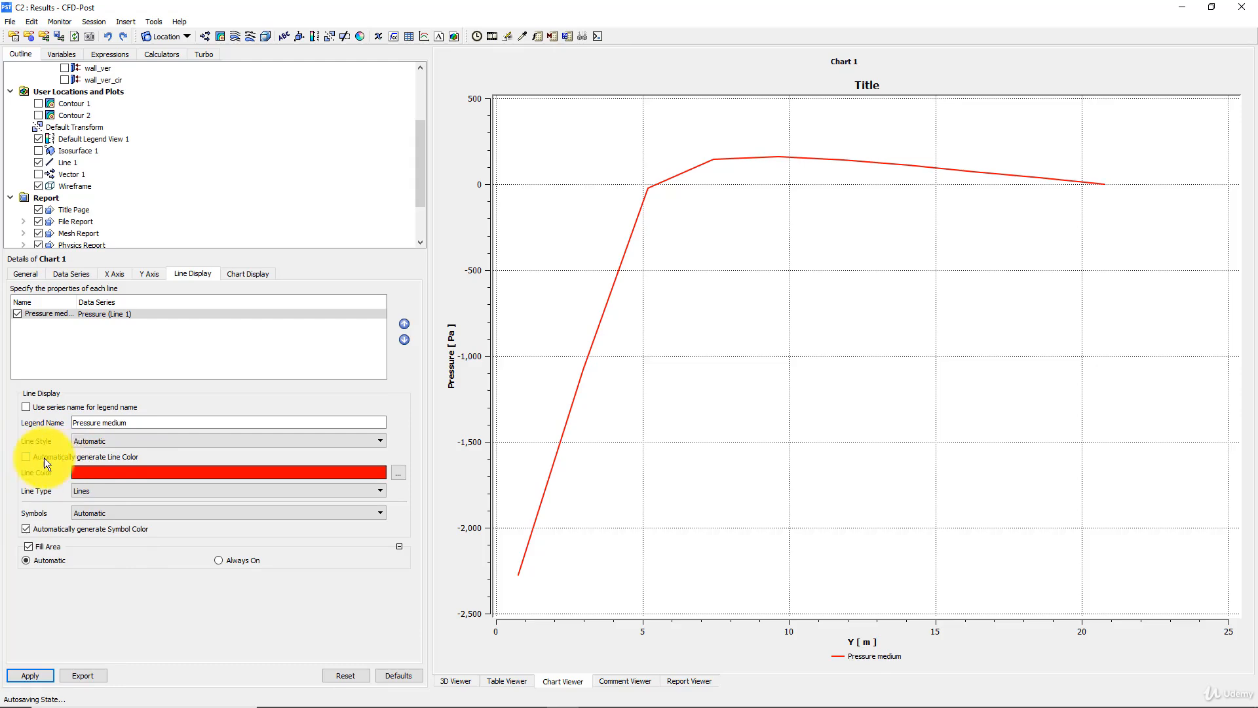
pyautogui.click(105, 475)
pyautogui.click(108, 476)
pyautogui.click(108, 475)
pyautogui.click(39, 680)
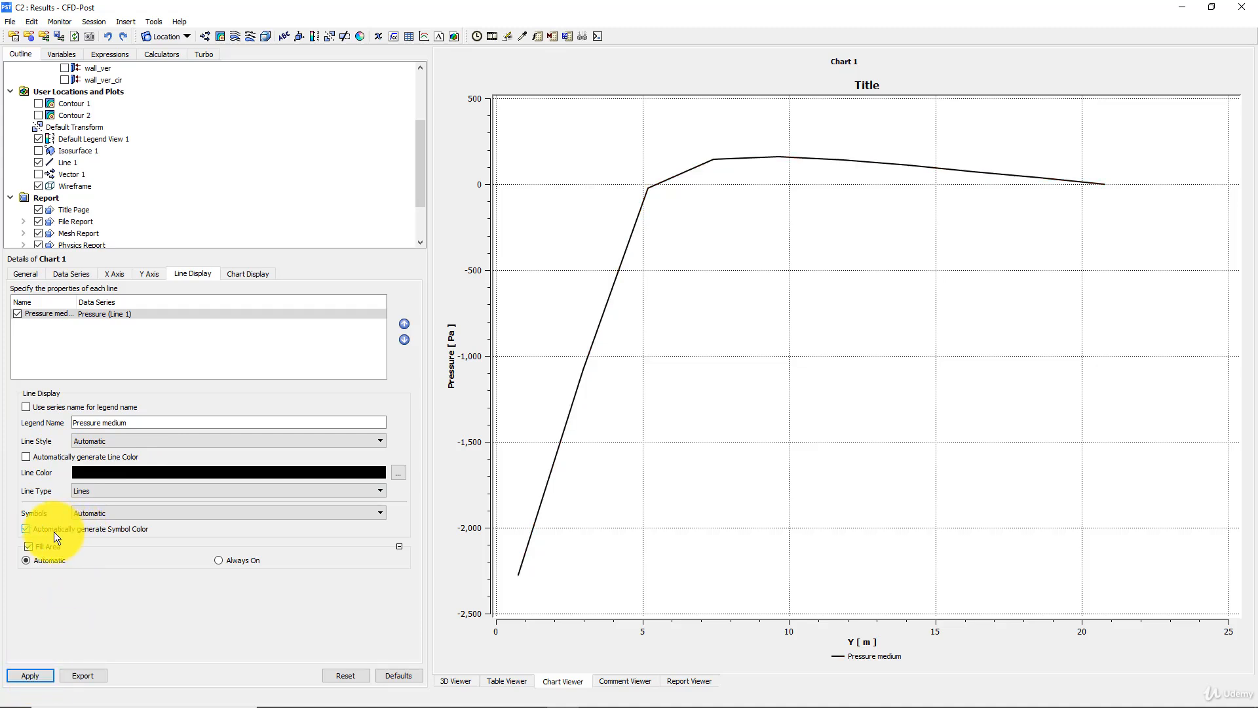
# - Turn off the automatic symbol color for the pressure curve, set its symbols to Ellipse and apply the changes
pyautogui.click(72, 528)
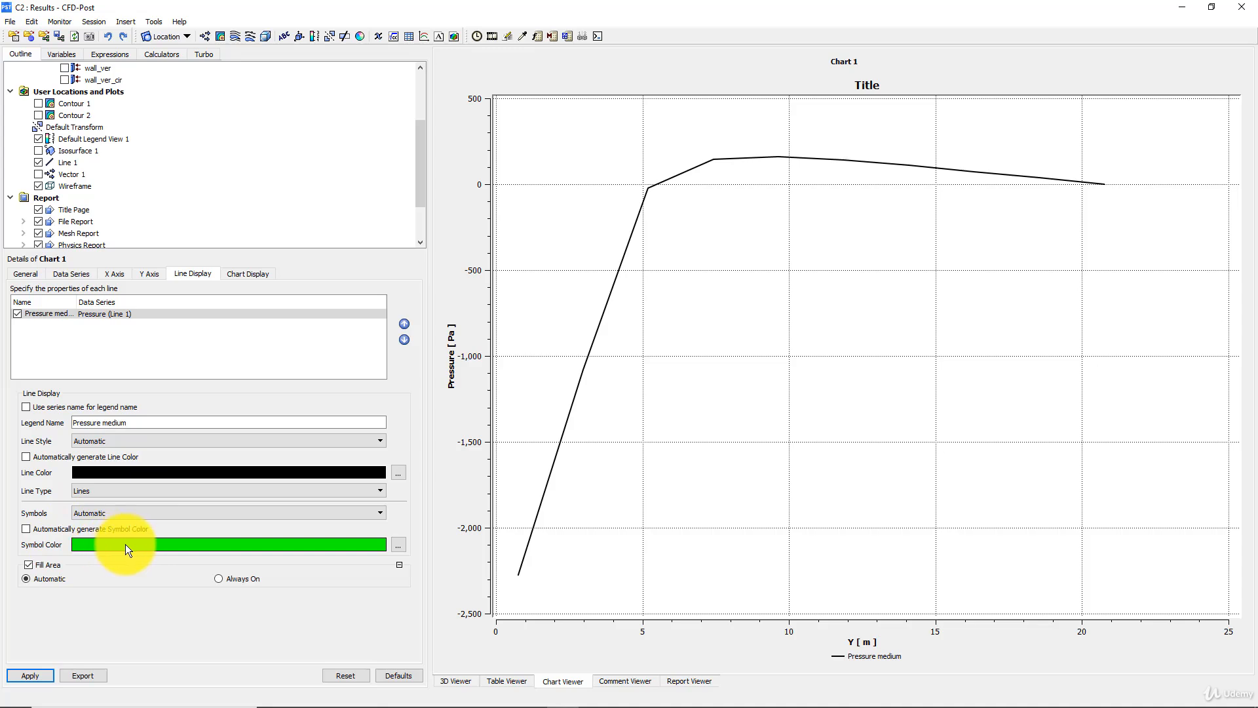
pyautogui.click(38, 678)
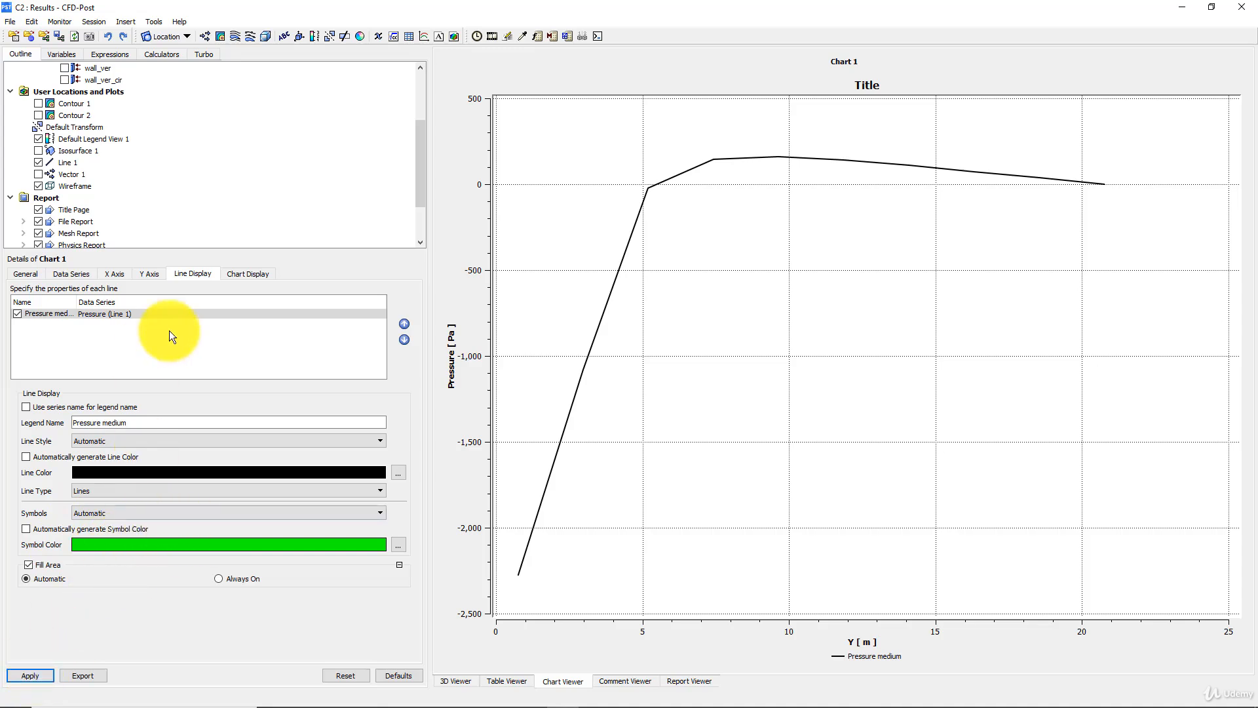
pyautogui.click(250, 278)
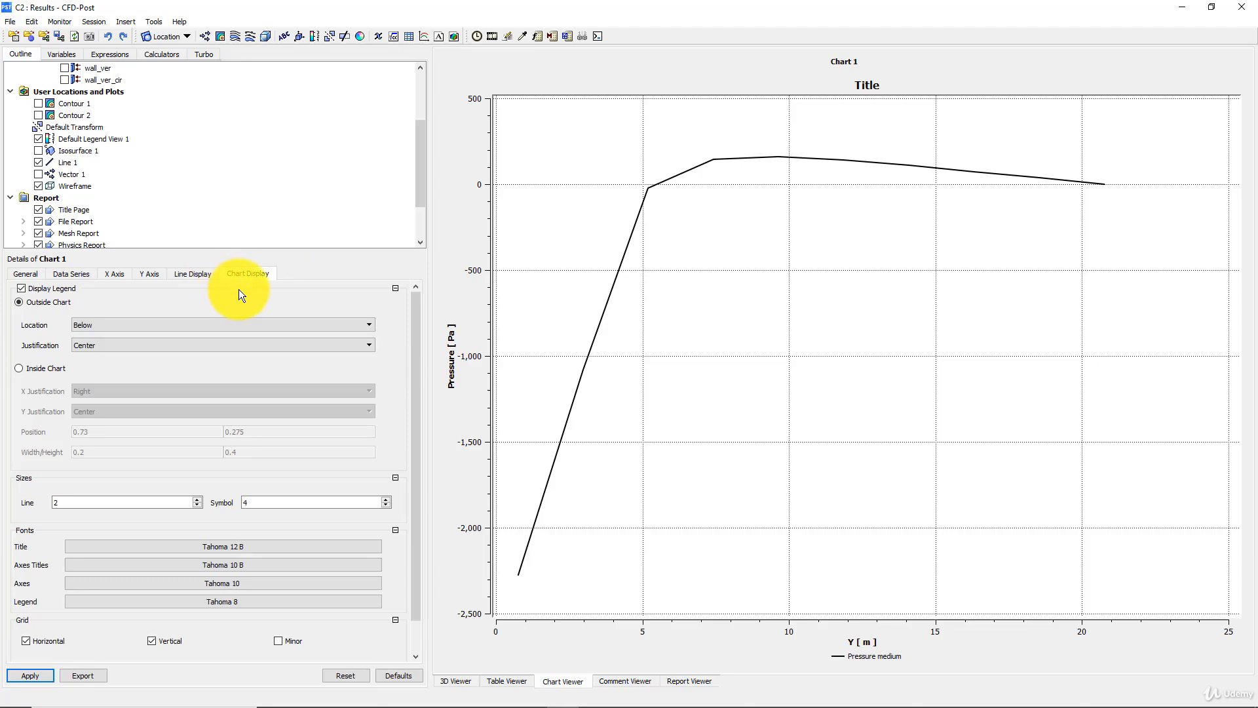
pyautogui.click(201, 276)
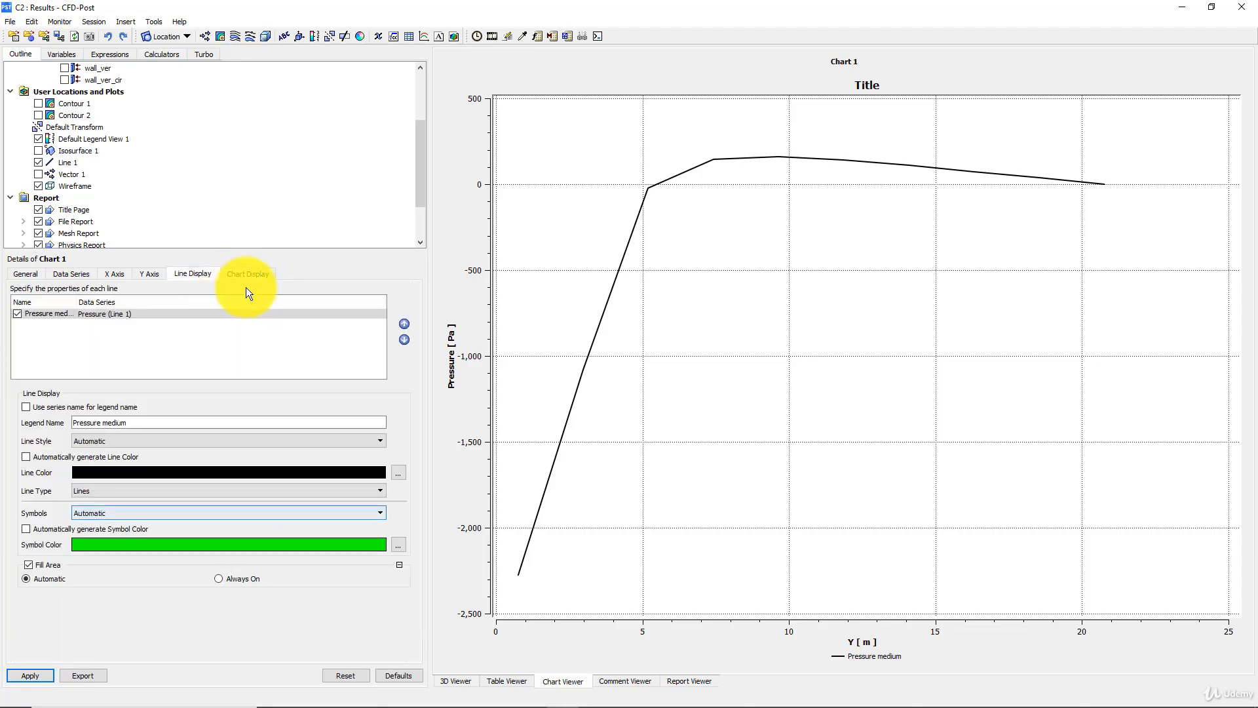
pyautogui.click(116, 515)
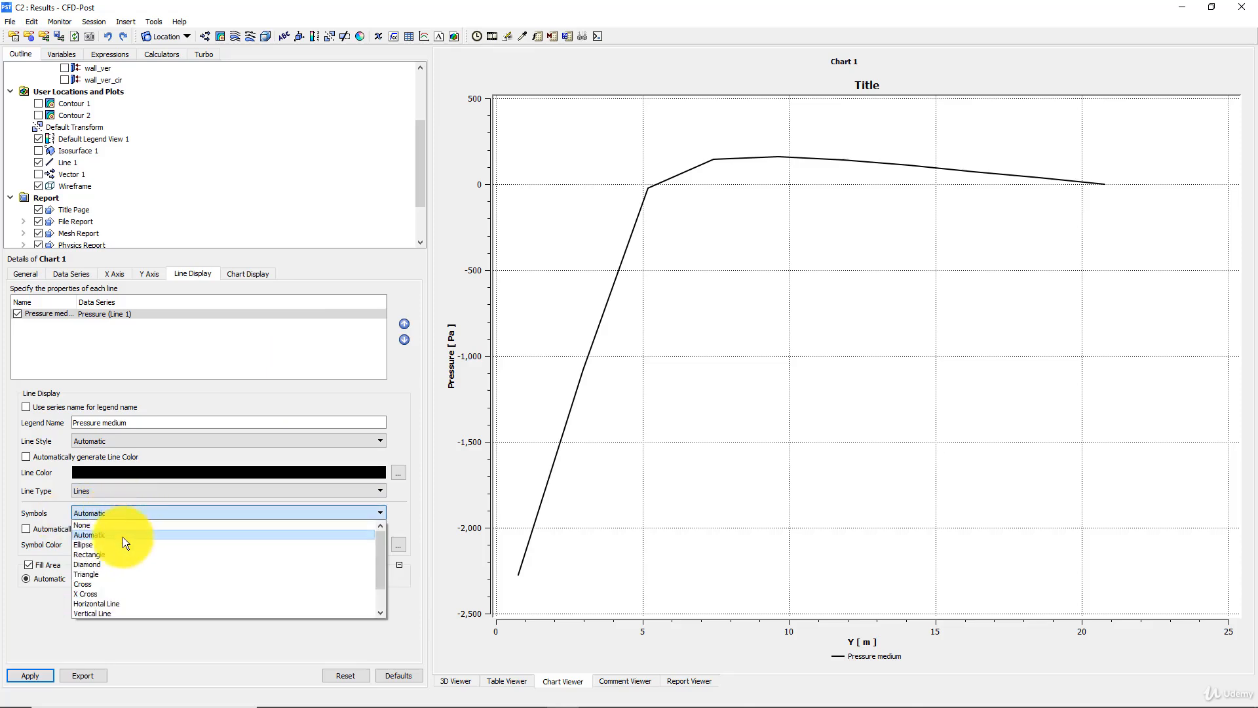
pyautogui.click(88, 544)
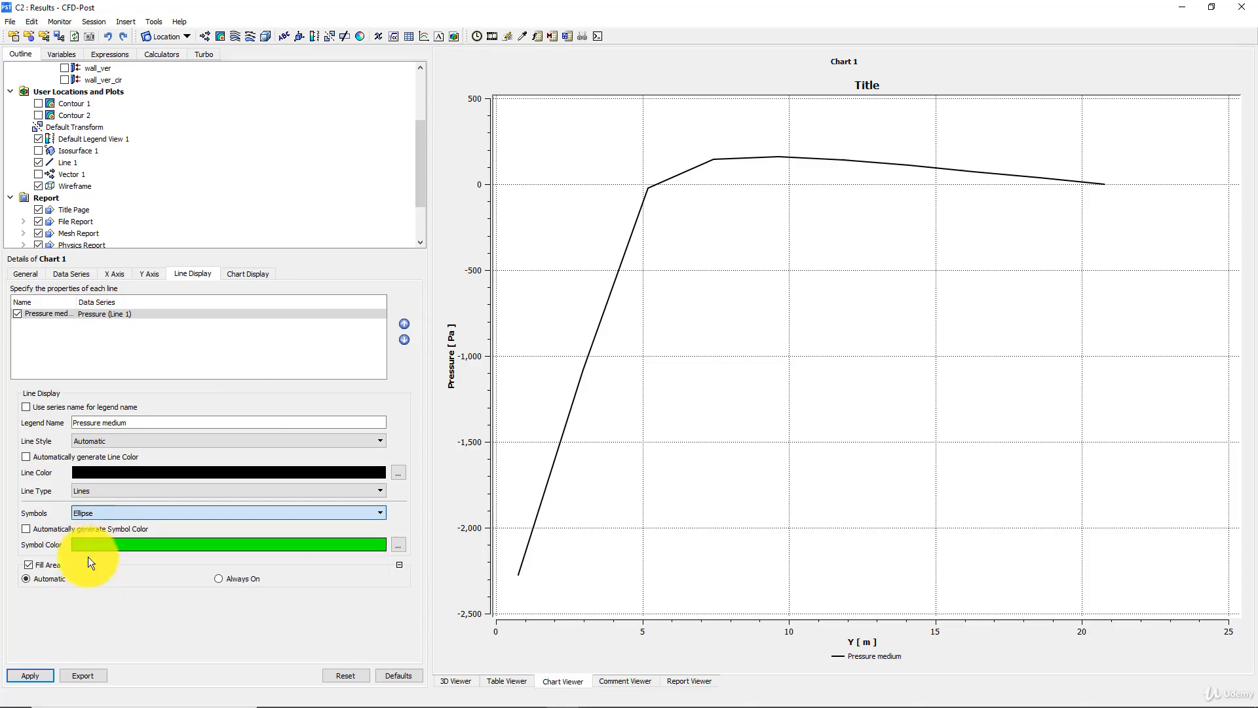
pyautogui.click(28, 673)
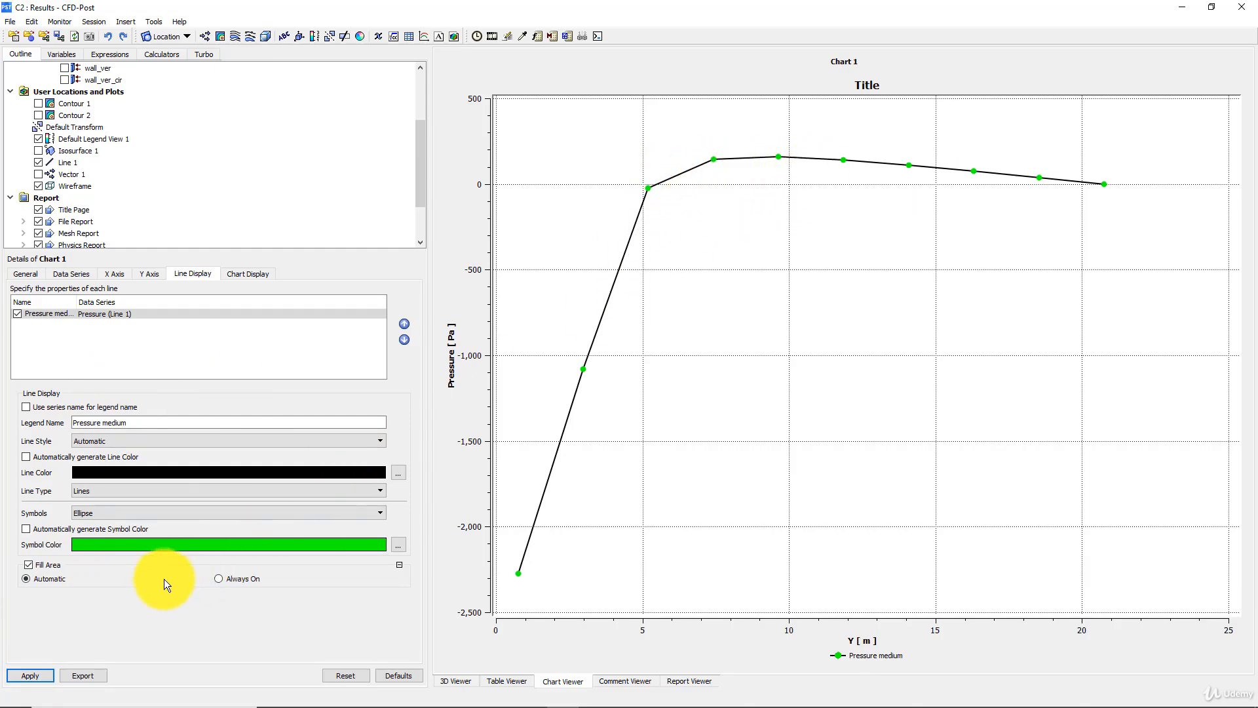
# - Set the chart's symbol size to 6 and its line size to 4, applying both
pyautogui.click(249, 276)
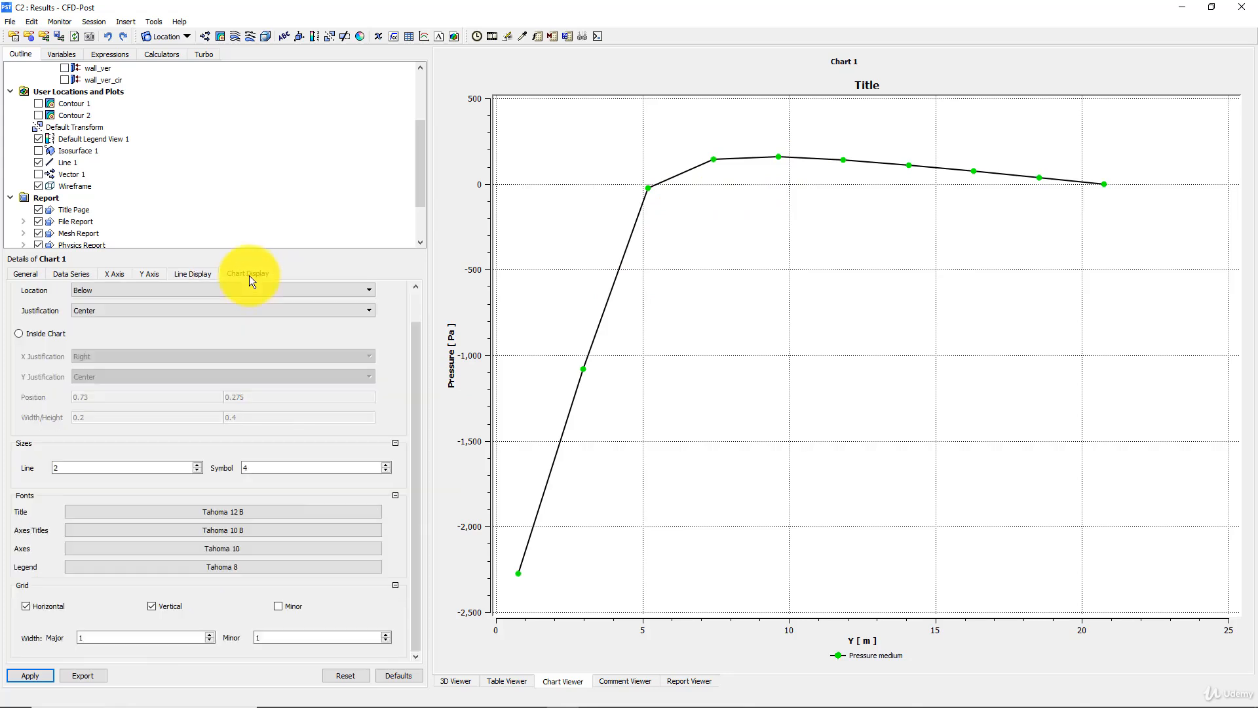
pyautogui.click(388, 463)
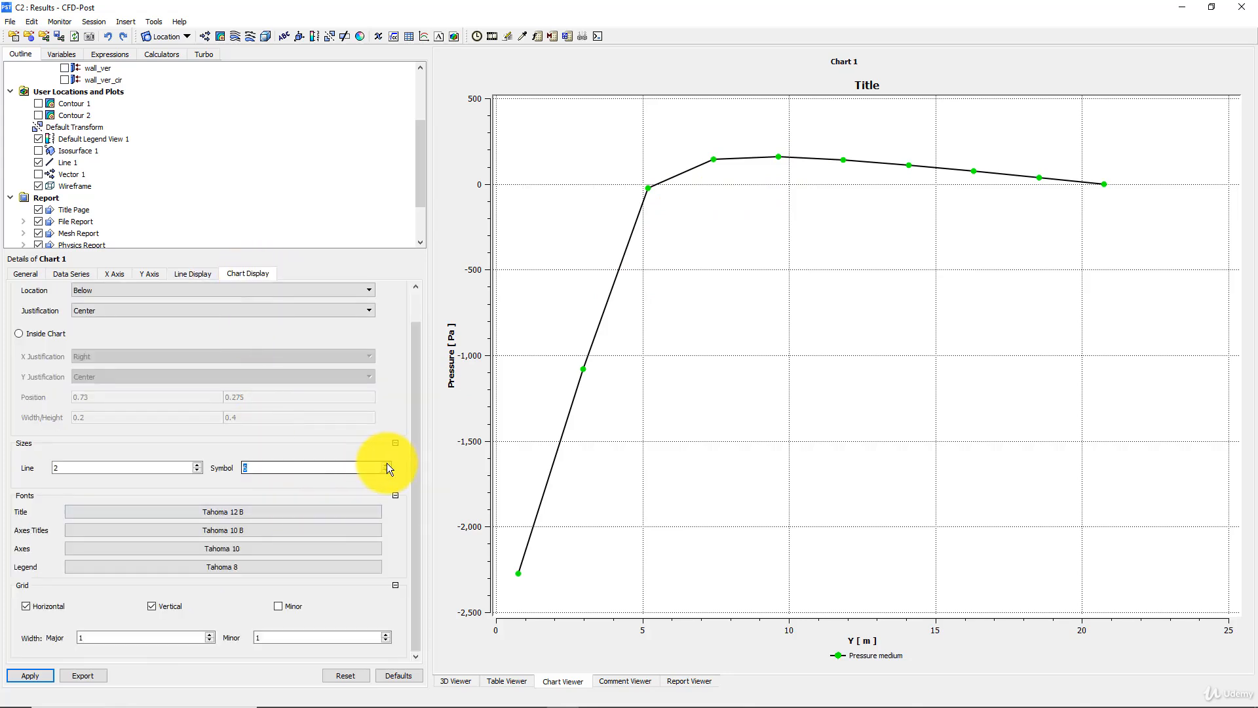
pyautogui.click(30, 675)
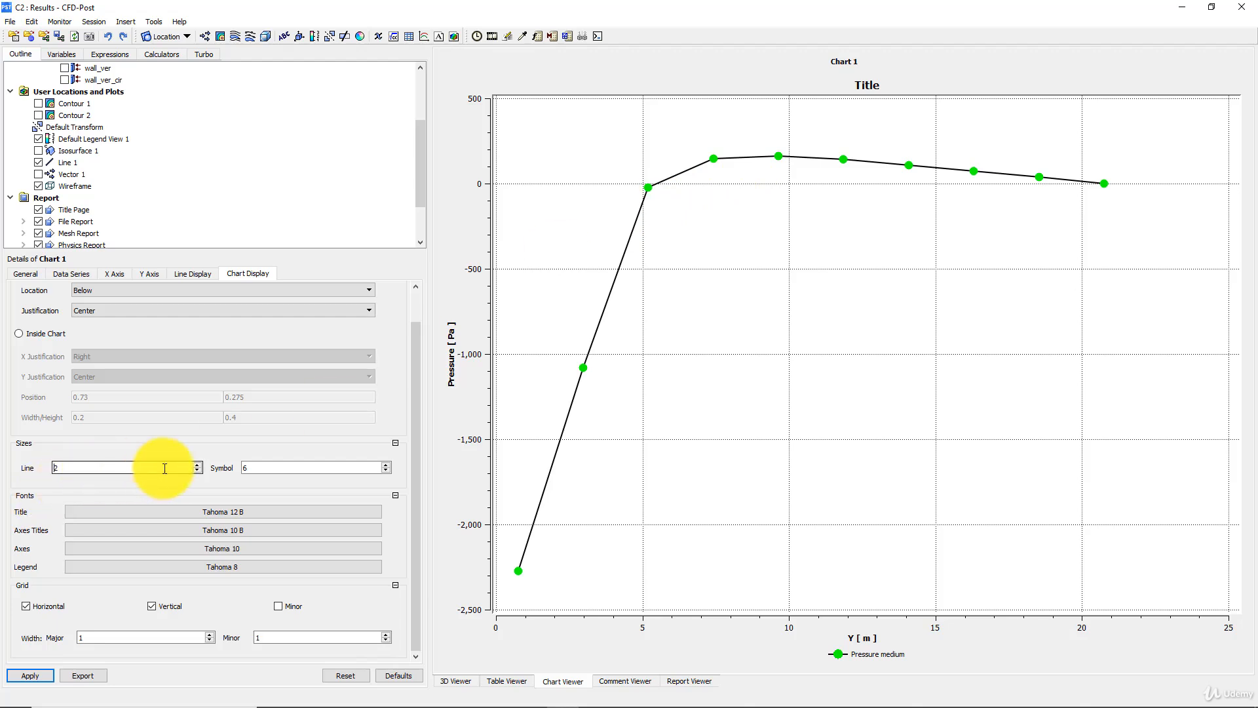
pyautogui.click(197, 463)
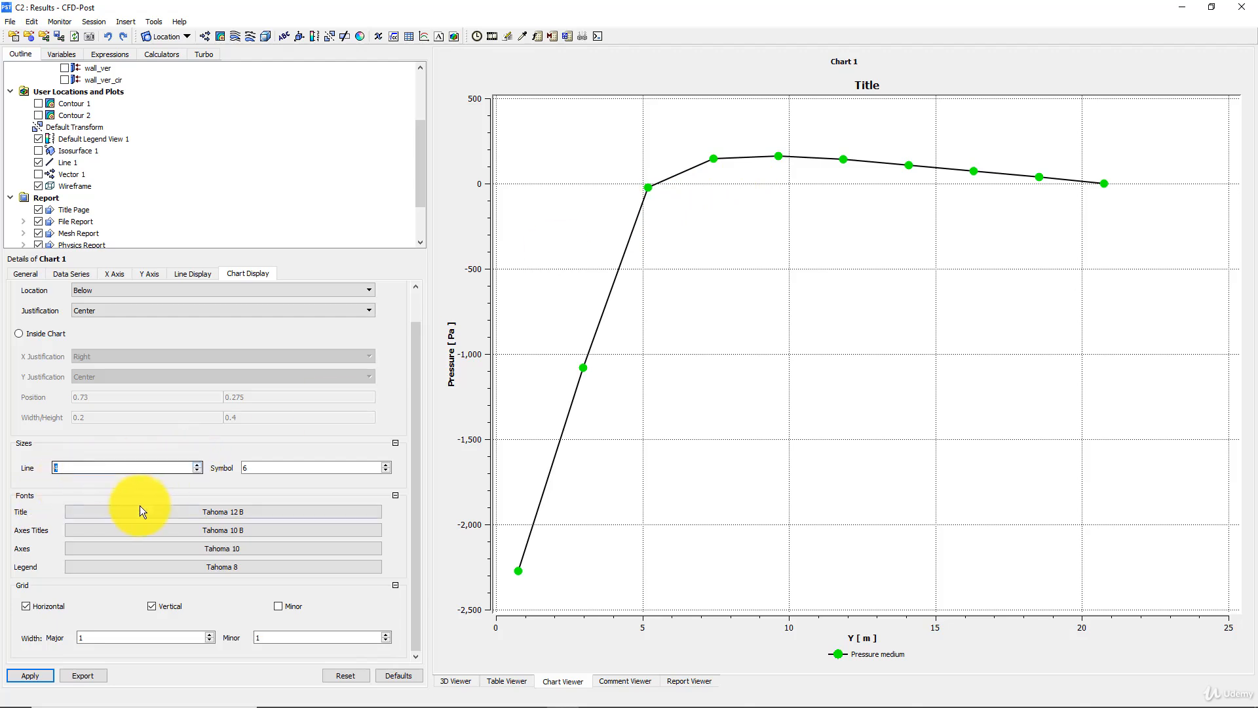
pyautogui.click(42, 674)
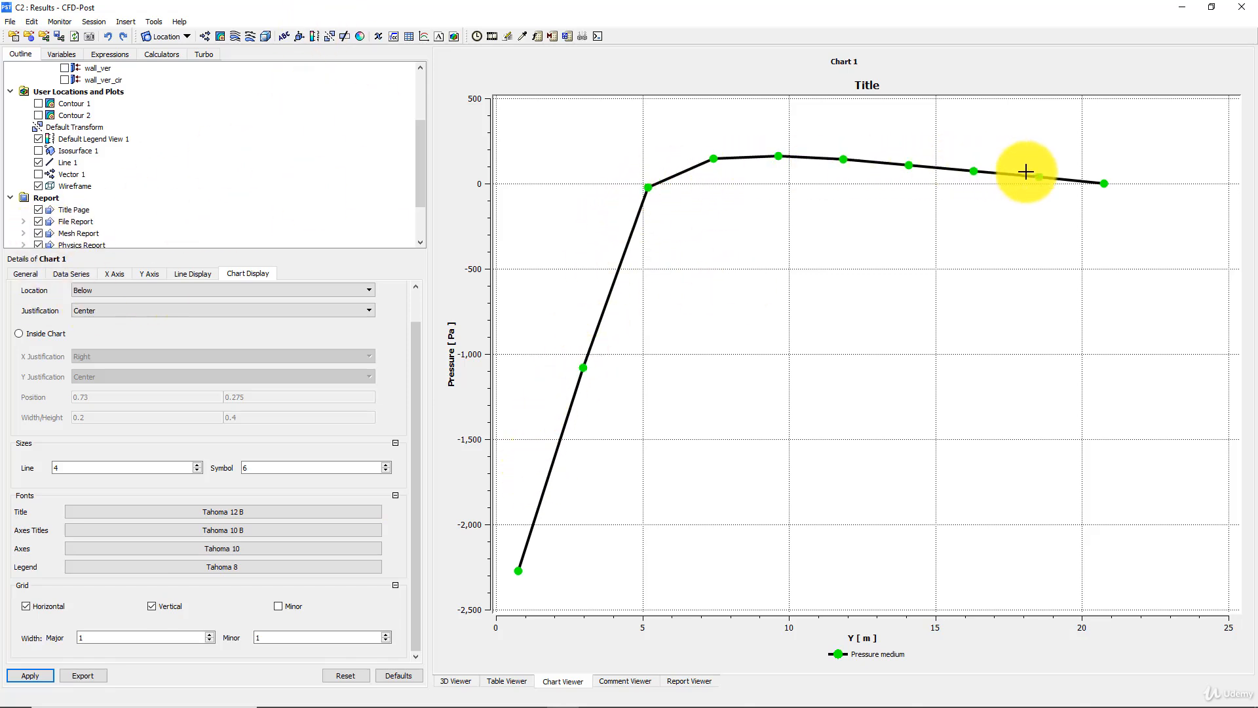
# - Refine the sampling of Line 1, first to 50 samples and finally to 80, applying each value
pyautogui.click(68, 162)
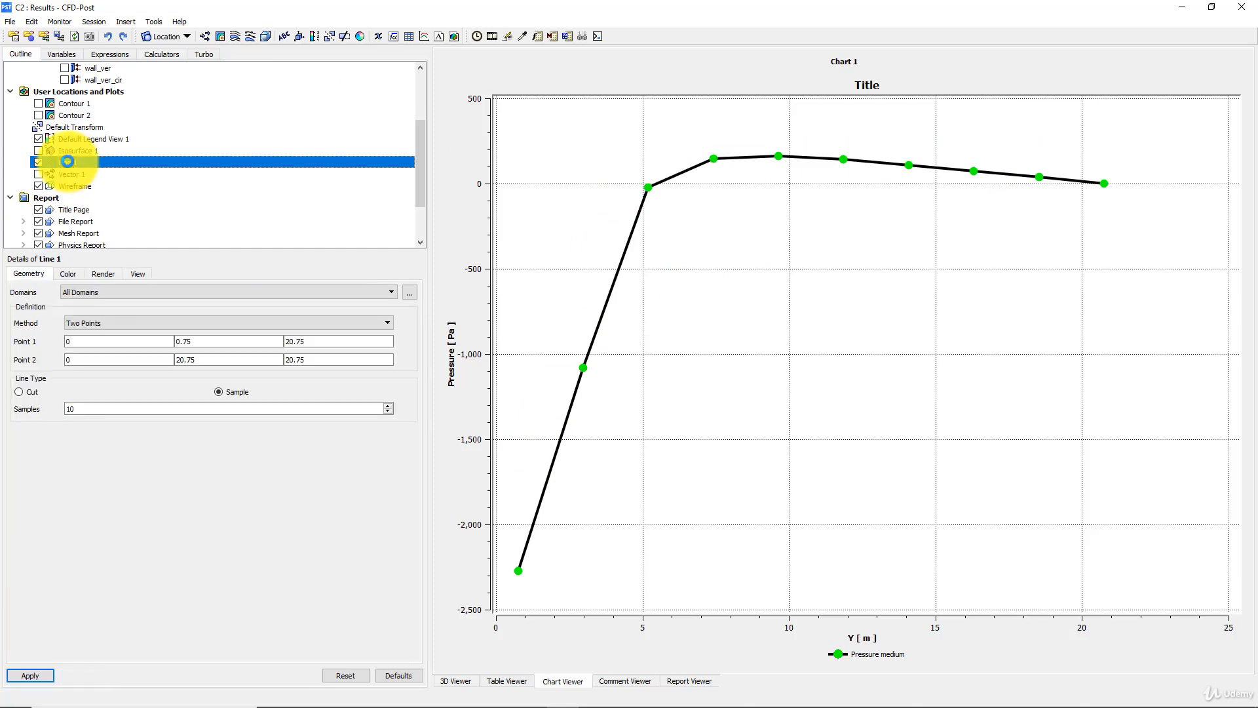
pyautogui.doubleClick(84, 408)
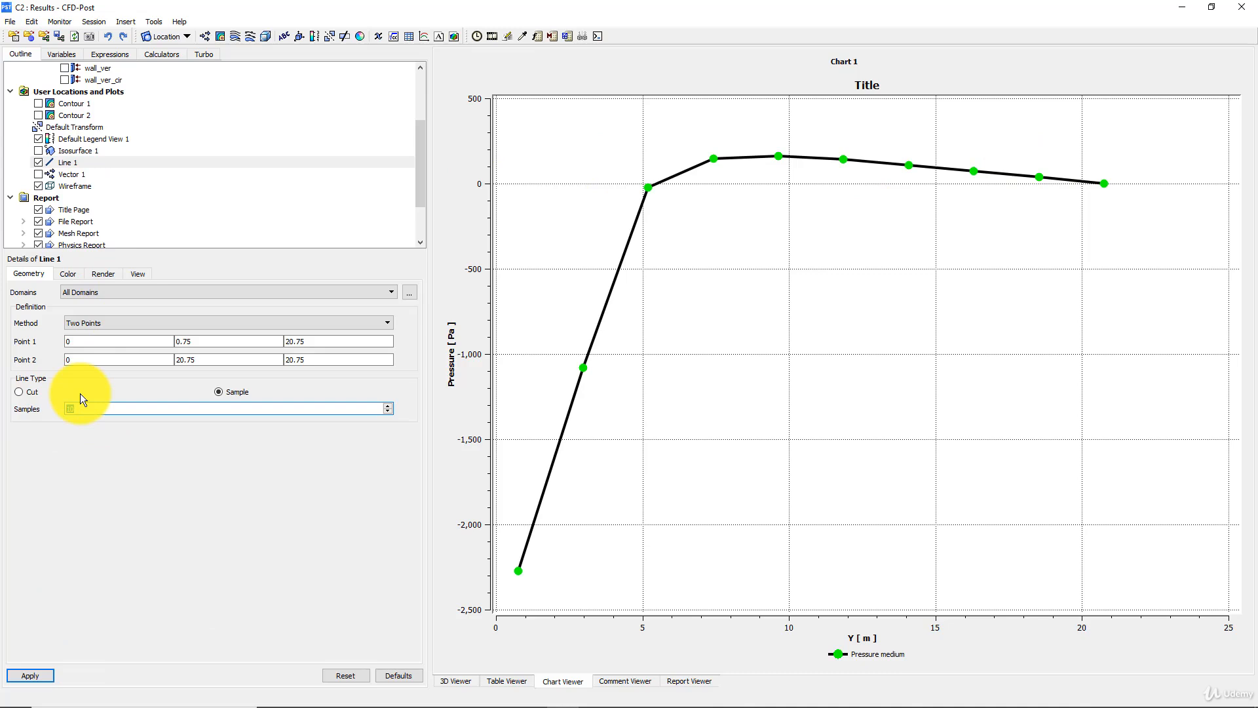
pyautogui.write('50')
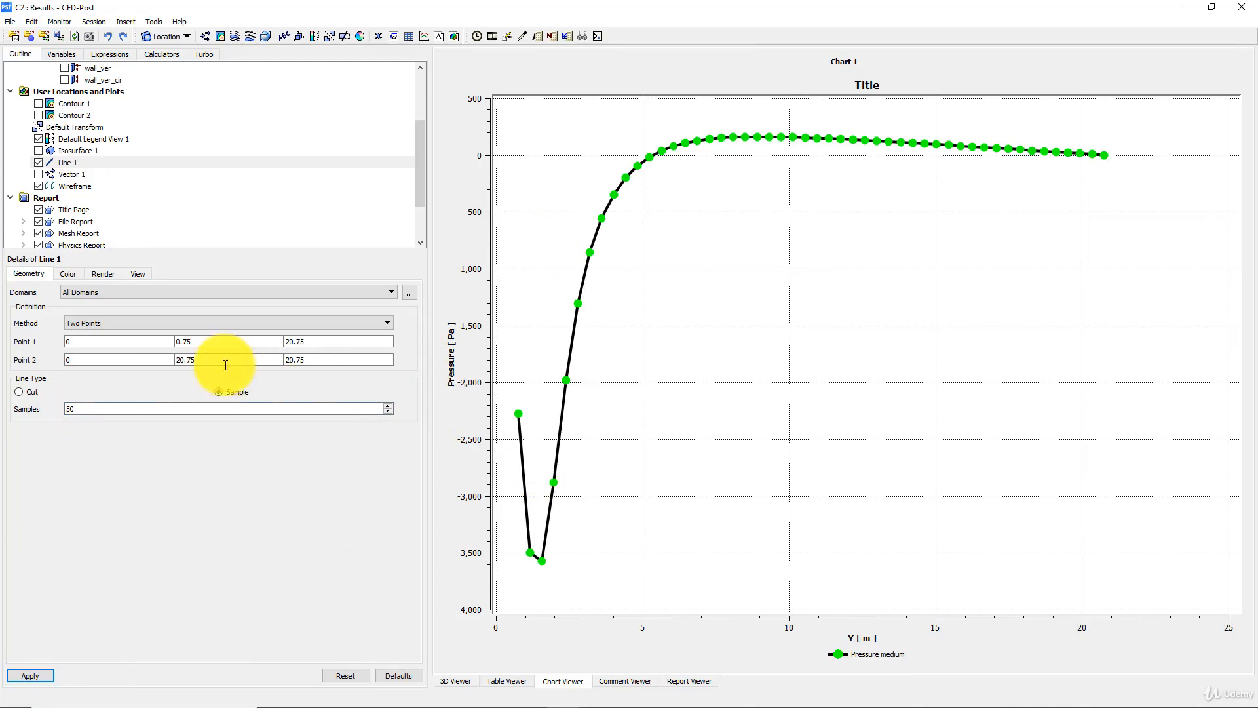
pyautogui.doubleClick(68, 408)
pyautogui.write('80')
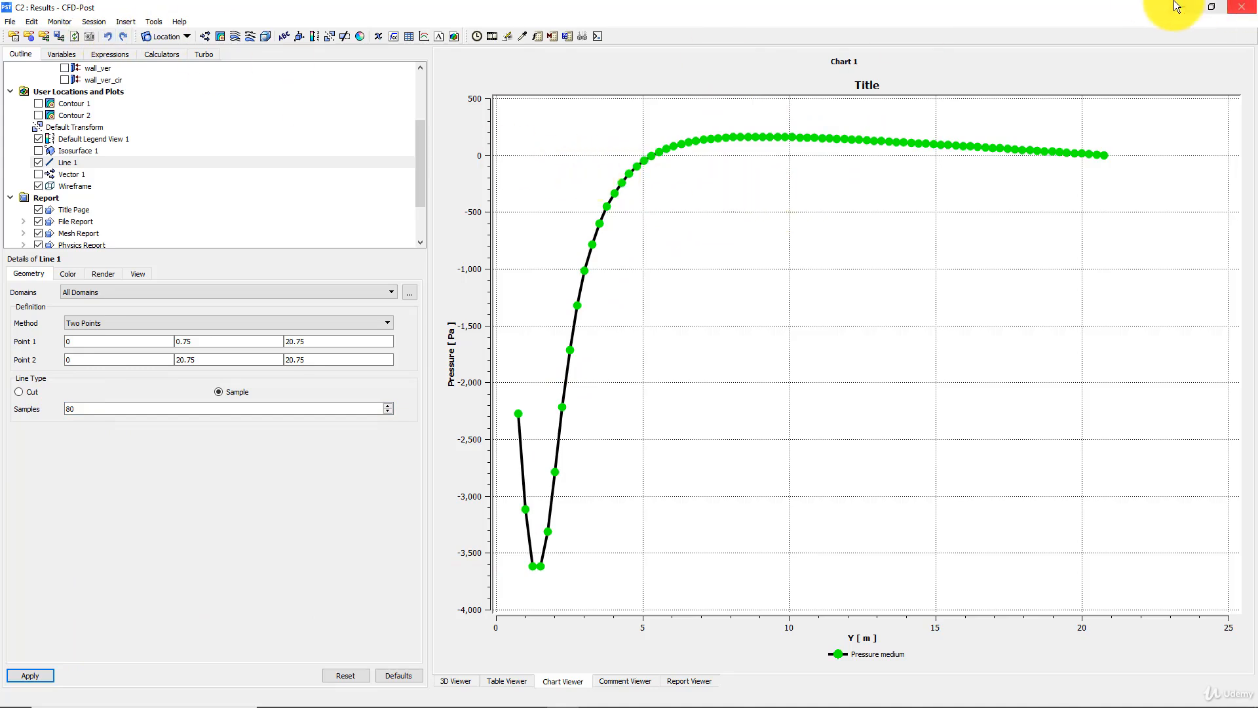
# - Switch to Workbench, link the Coarse system's Solution to the standalone Results component, and reopen CFD-Post with the upstream data refreshed
pyautogui.moveTo(478, 694)
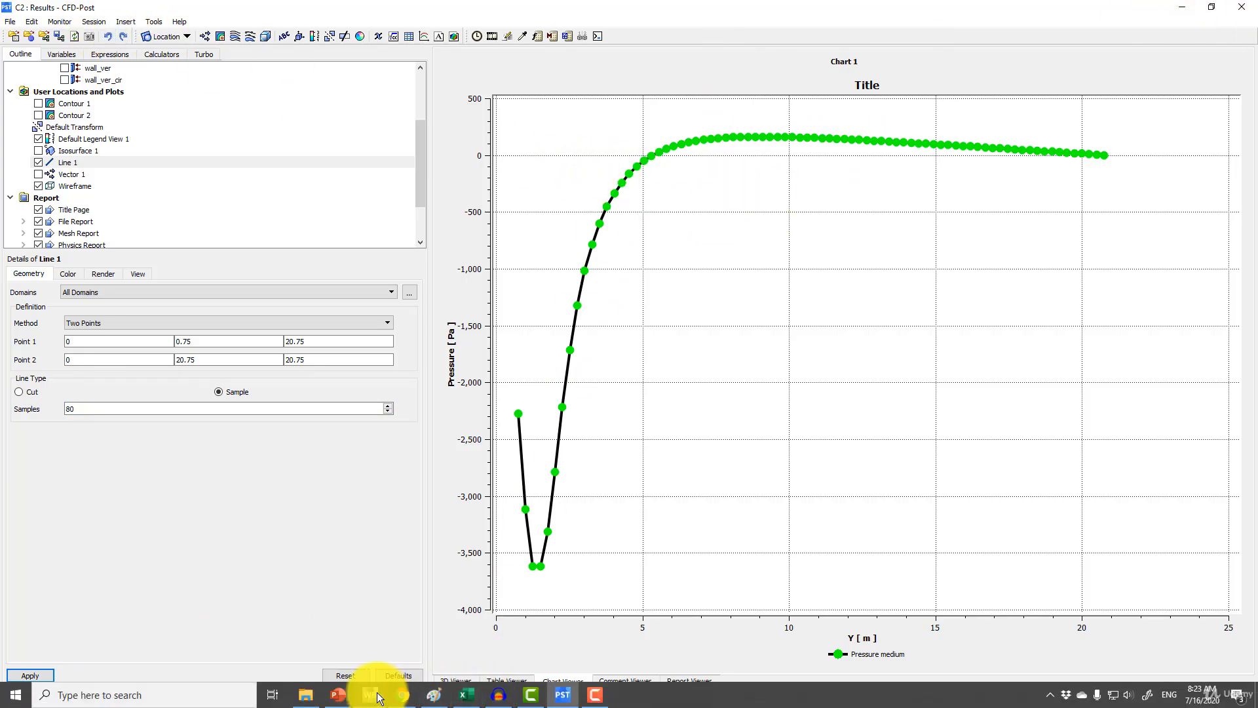
pyautogui.click(373, 694)
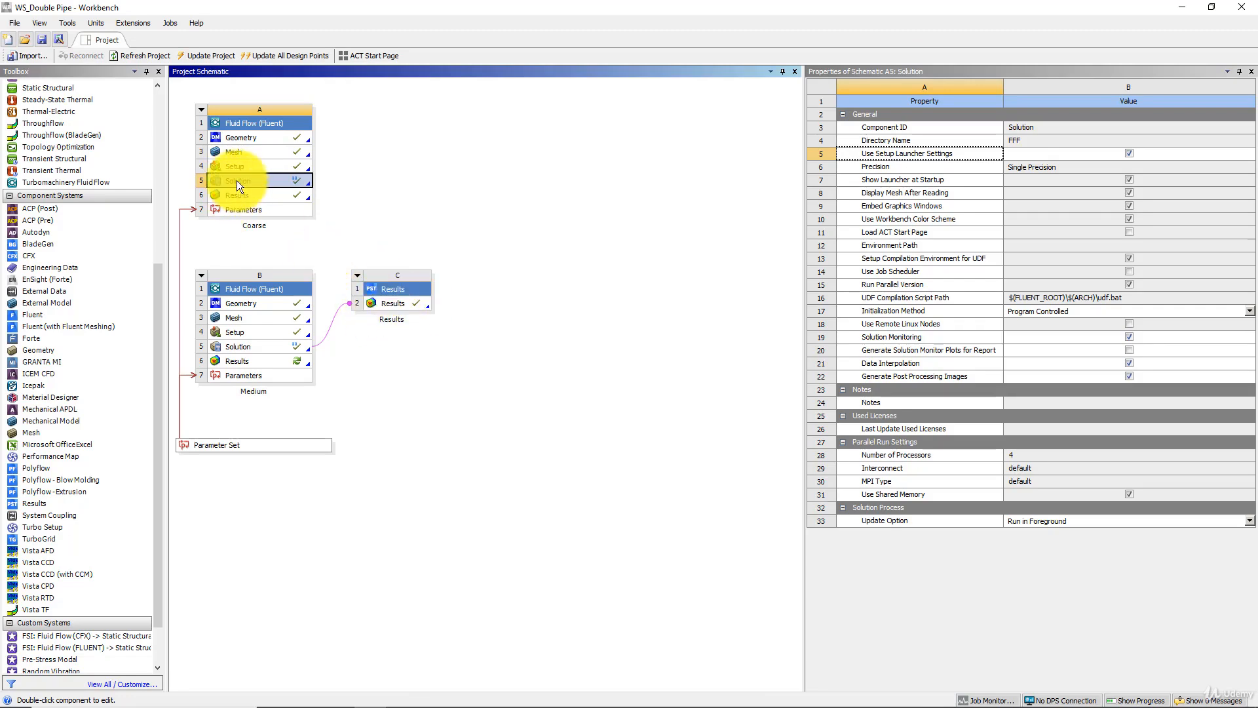
pyautogui.moveTo(237, 178); pyautogui.dragTo(377, 307)
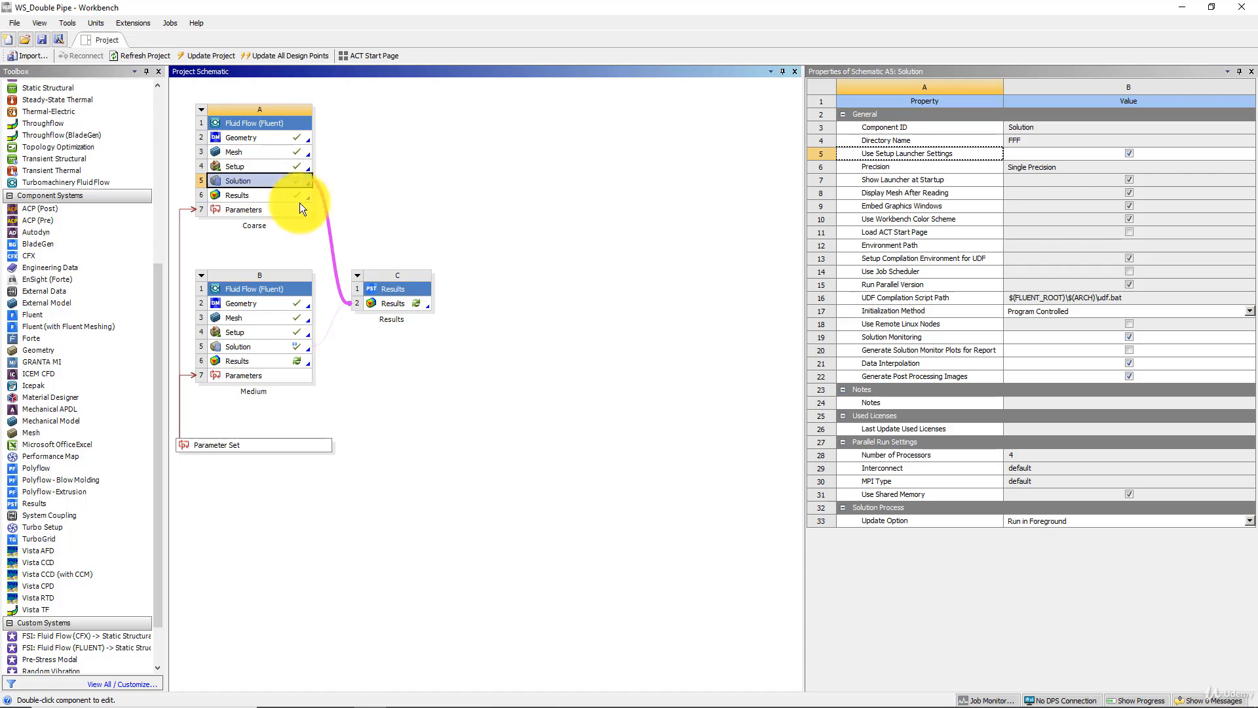
pyautogui.doubleClick(398, 305)
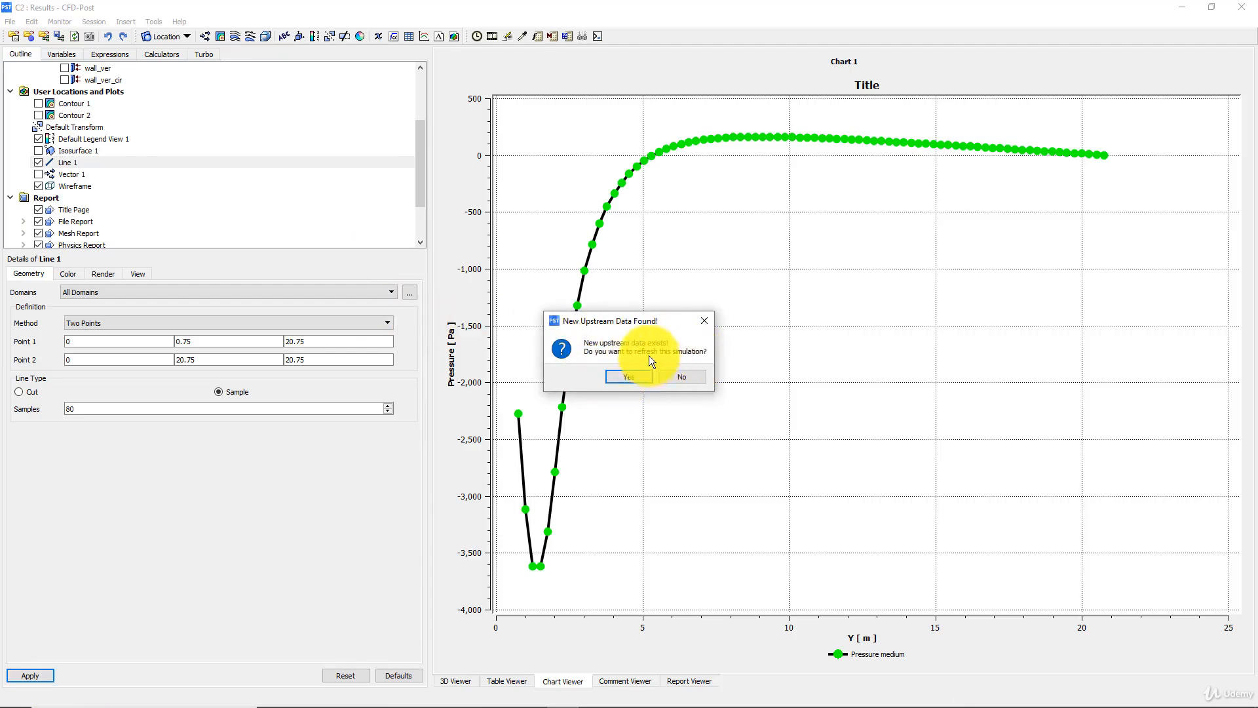
pyautogui.click(630, 378)
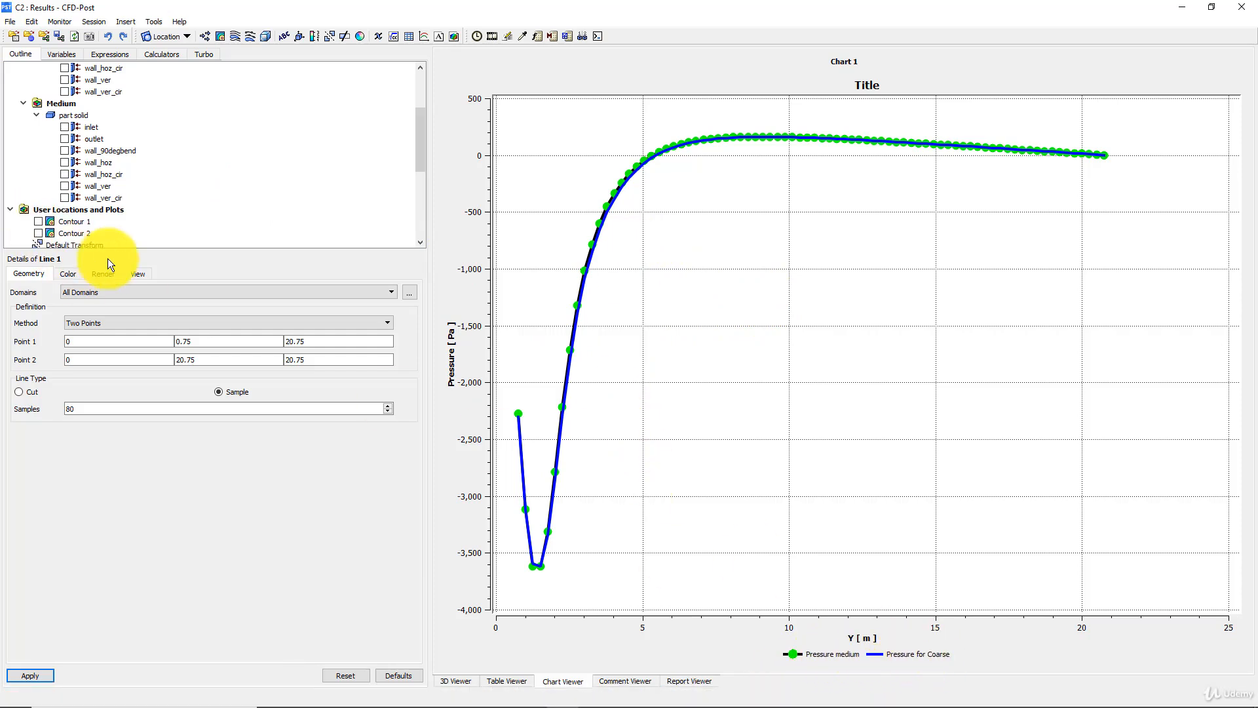
# - Give the coarse-mesh pressure line in Chart 1 the custom legend name "Pressure Coarse" instead of the series name and apply it
pyautogui.scroll(-2, 137, 201)
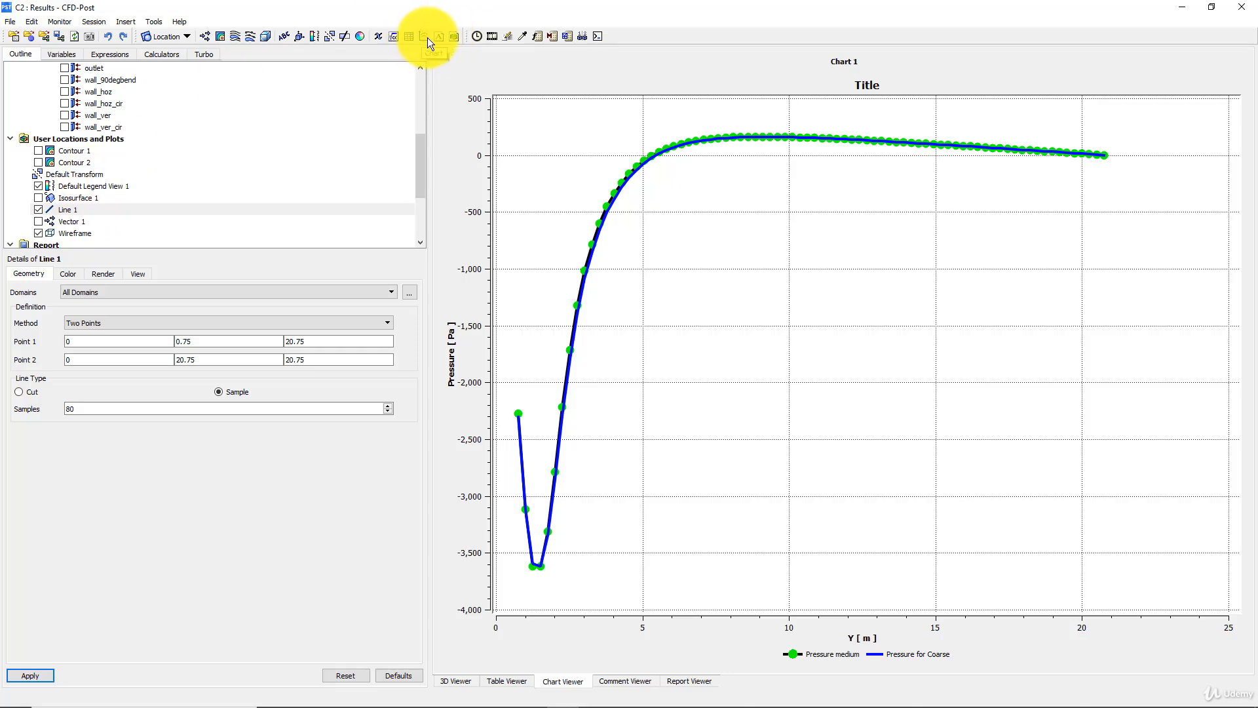
pyautogui.scroll(-3, 133, 203)
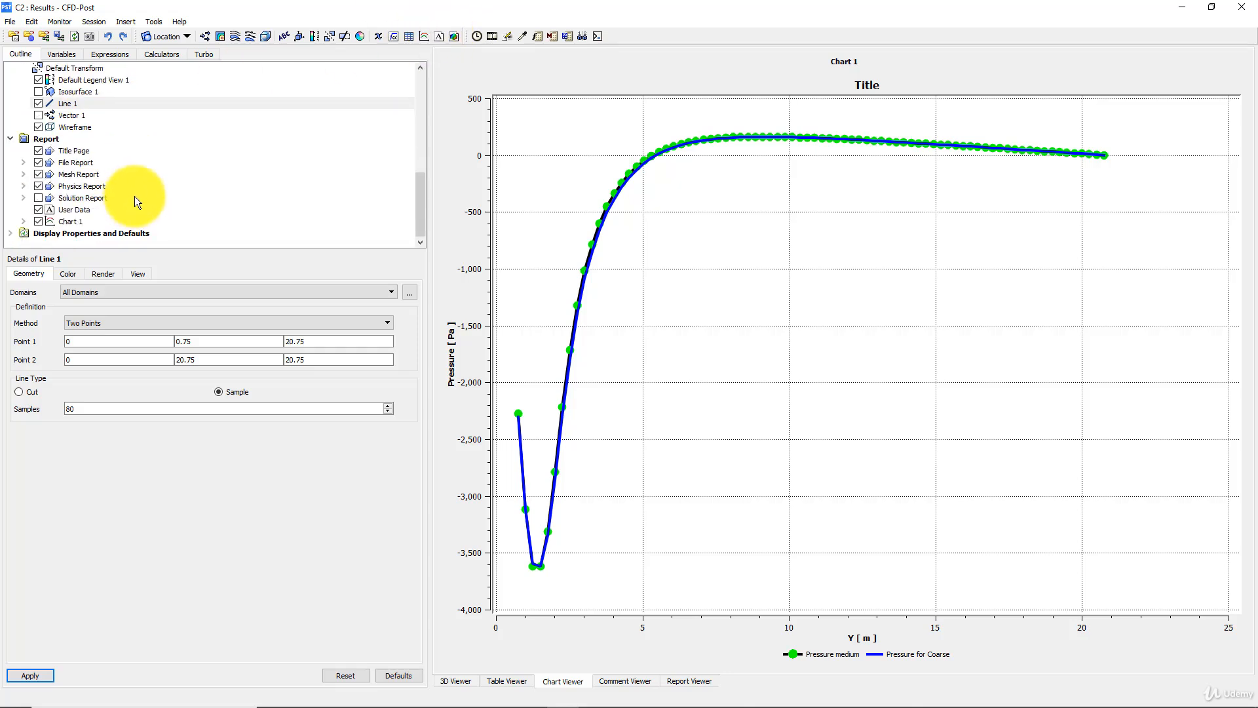
pyautogui.click(77, 221)
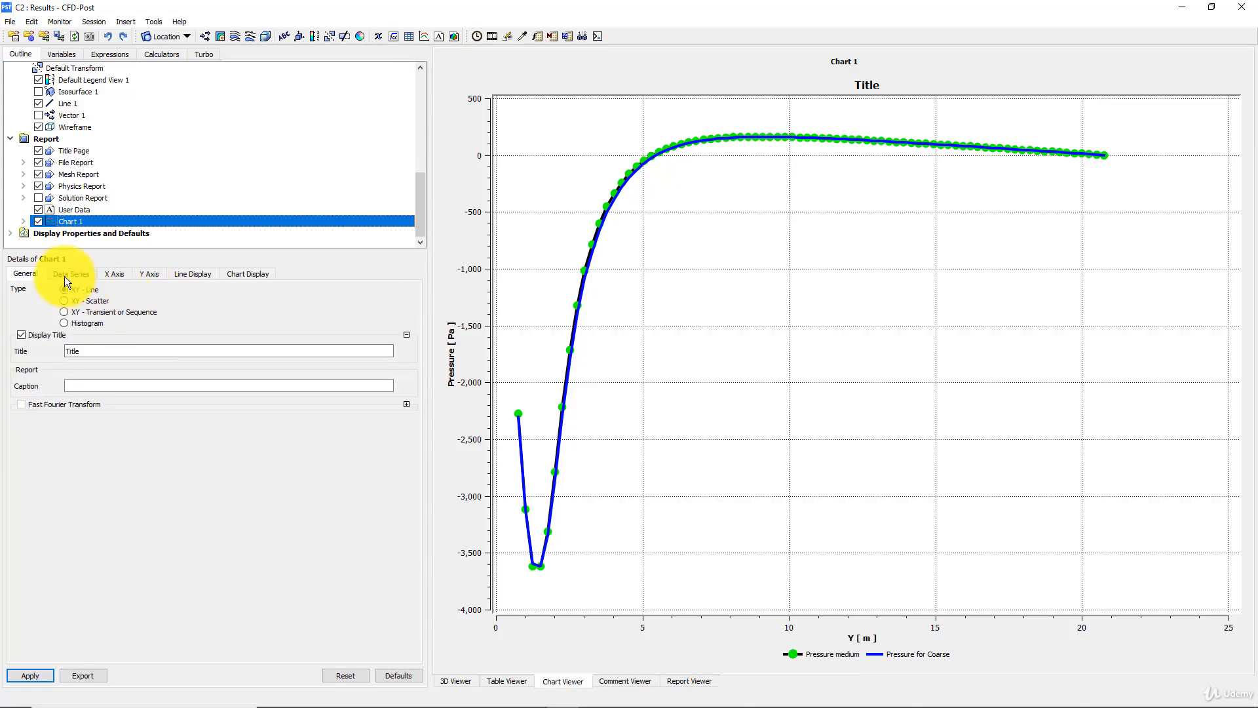
pyautogui.click(70, 274)
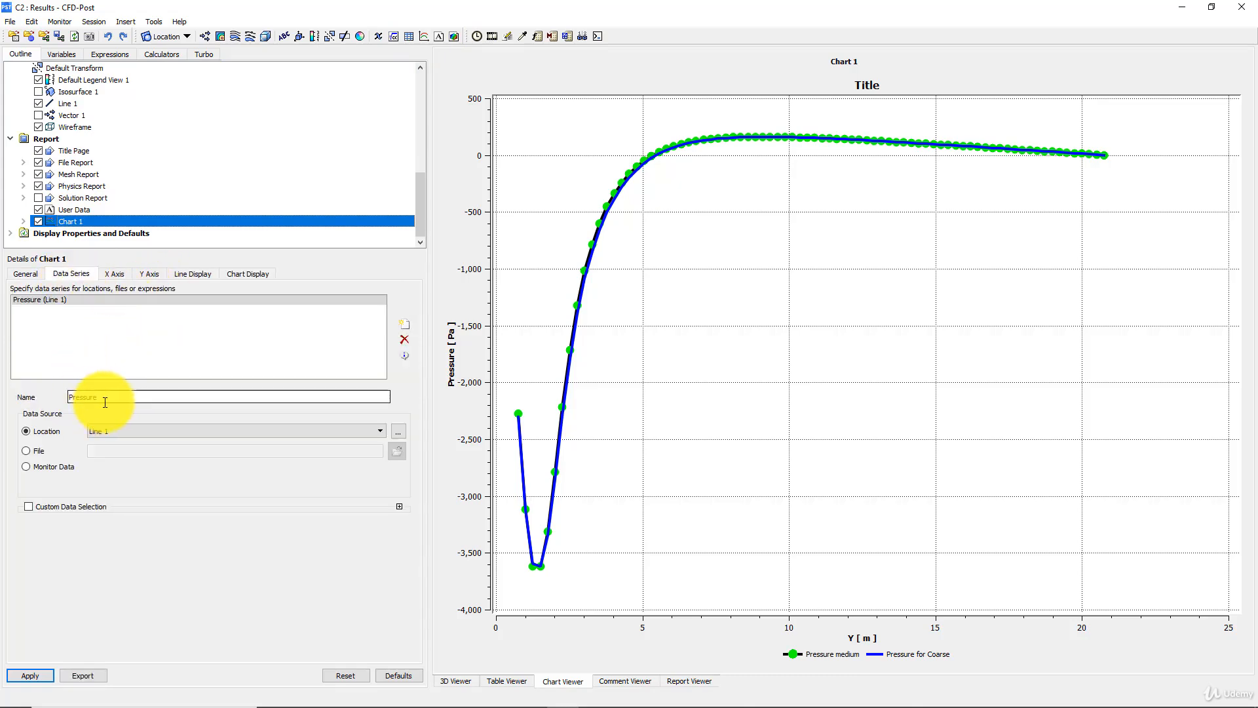
pyautogui.click(119, 273)
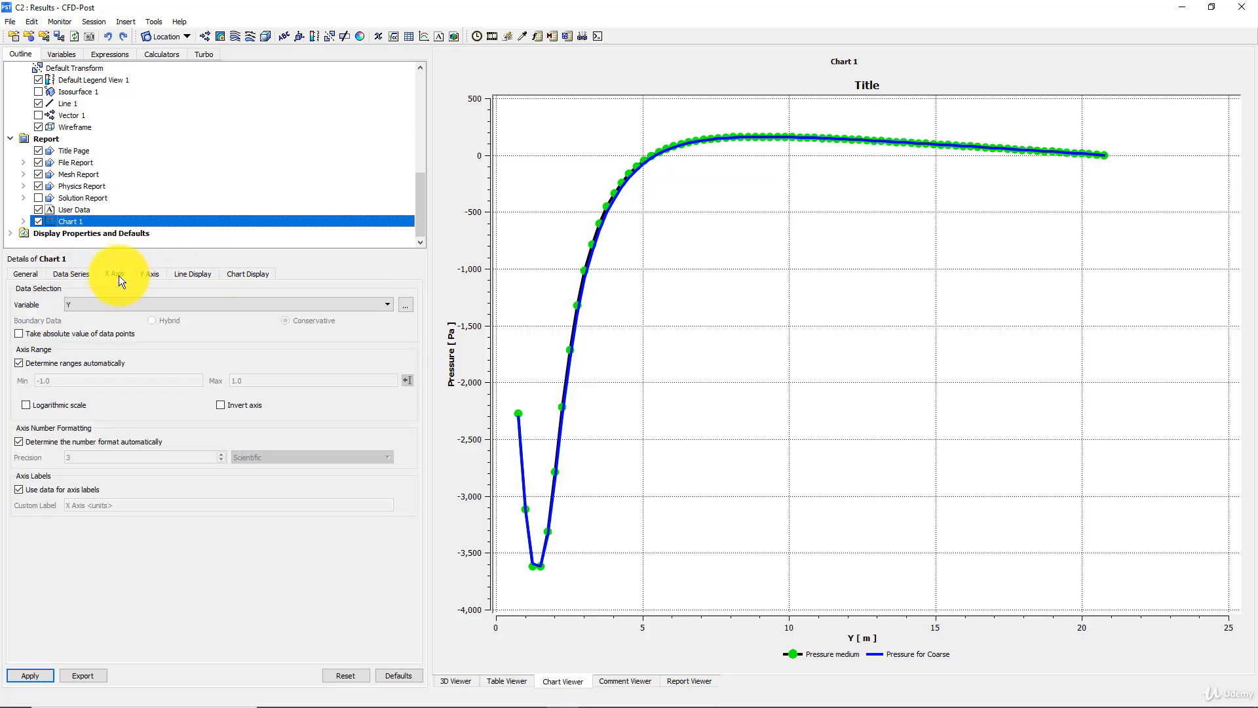
pyautogui.click(150, 274)
pyautogui.click(190, 274)
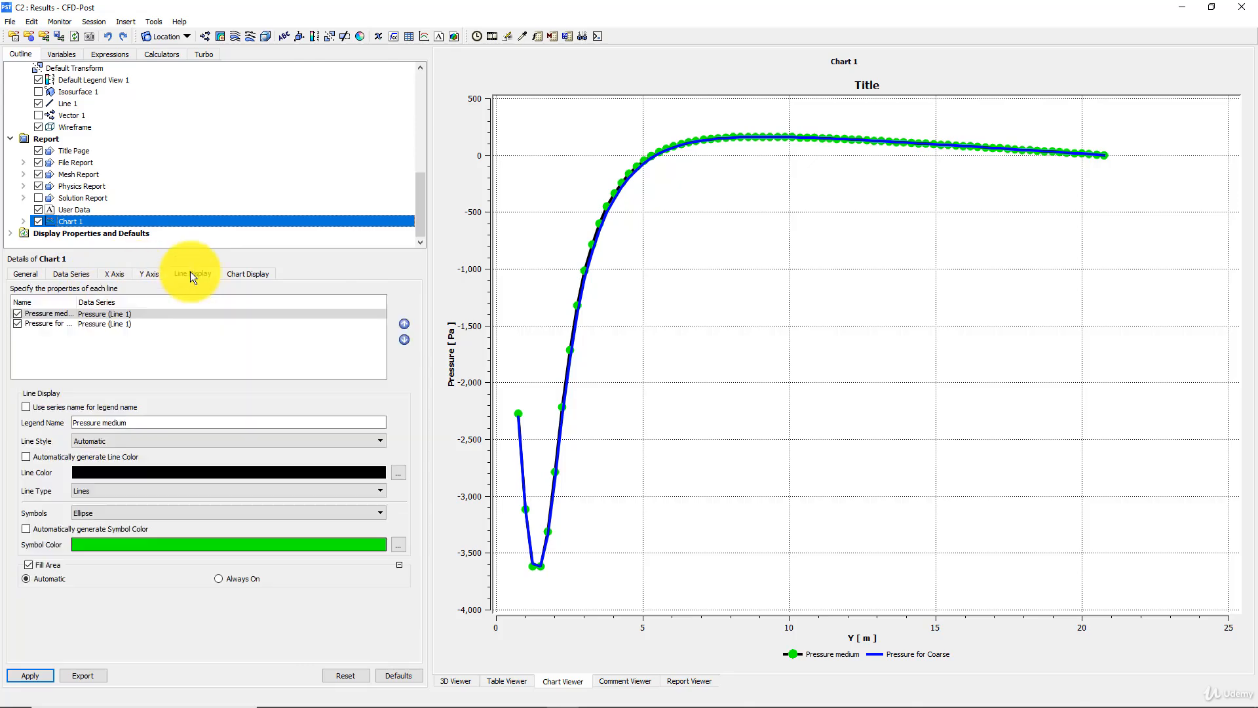
pyautogui.click(40, 324)
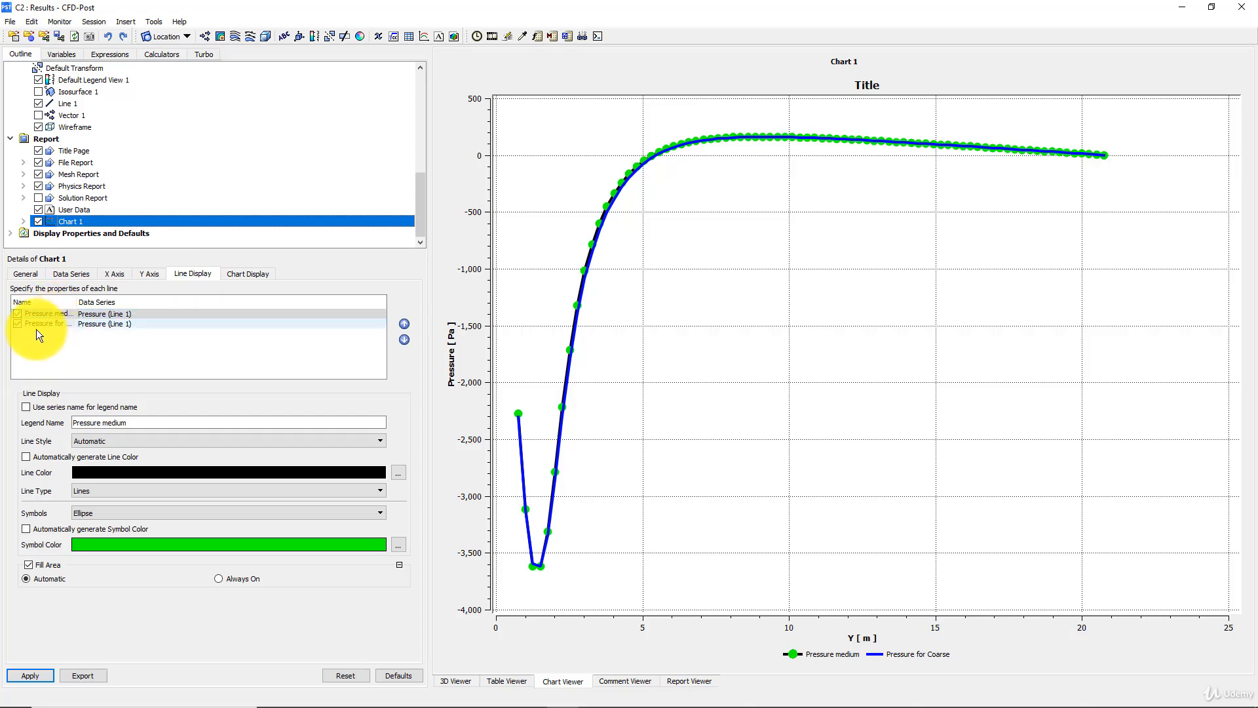
pyautogui.click(26, 407)
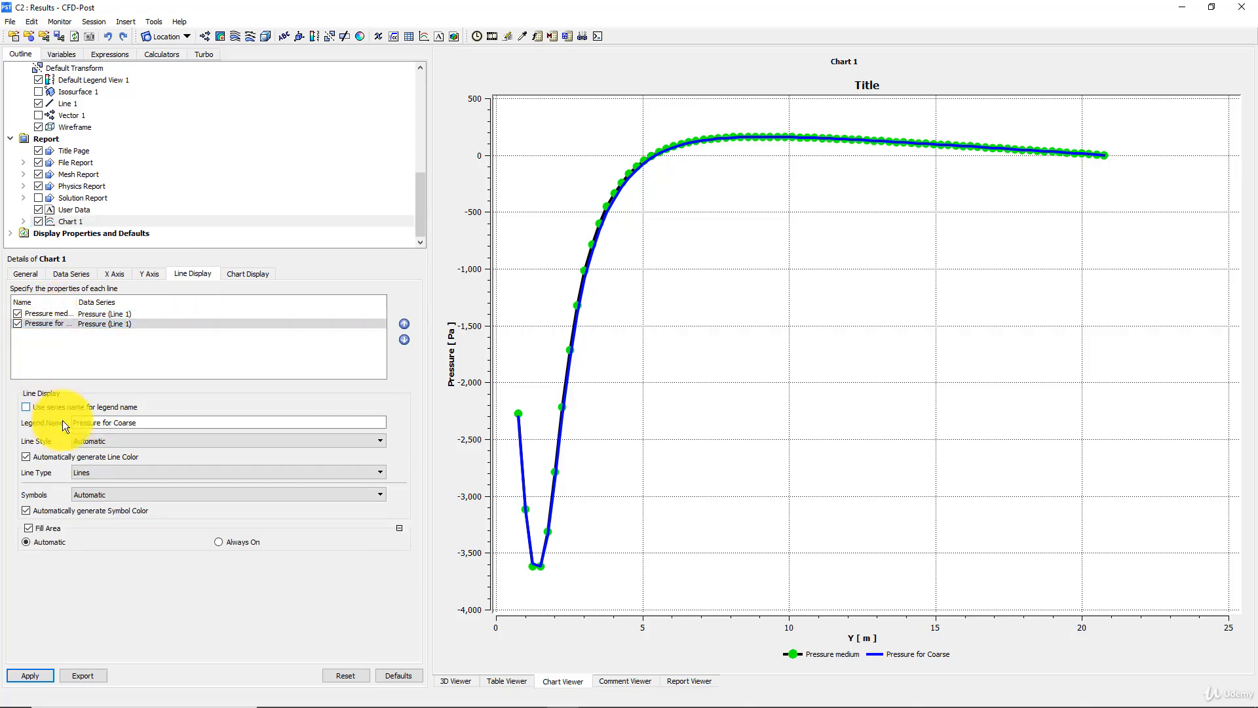
pyautogui.click(102, 422)
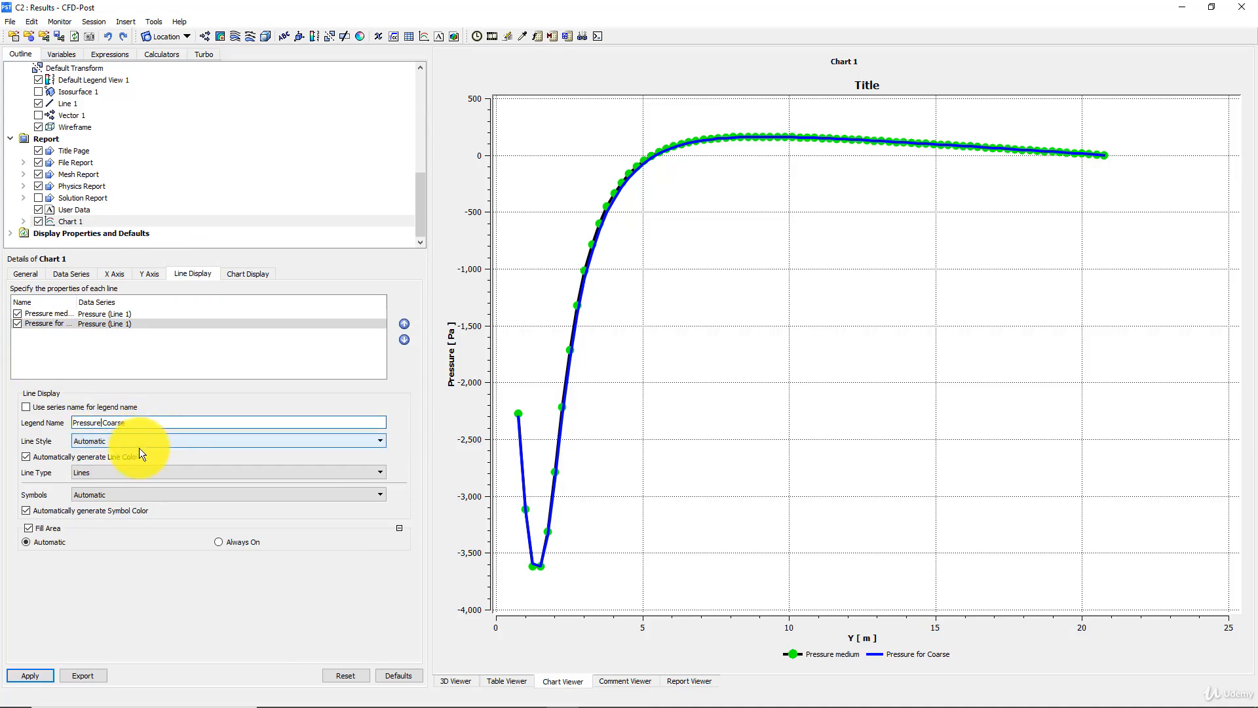
pyautogui.press('Delete')
pyautogui.click(30, 675)
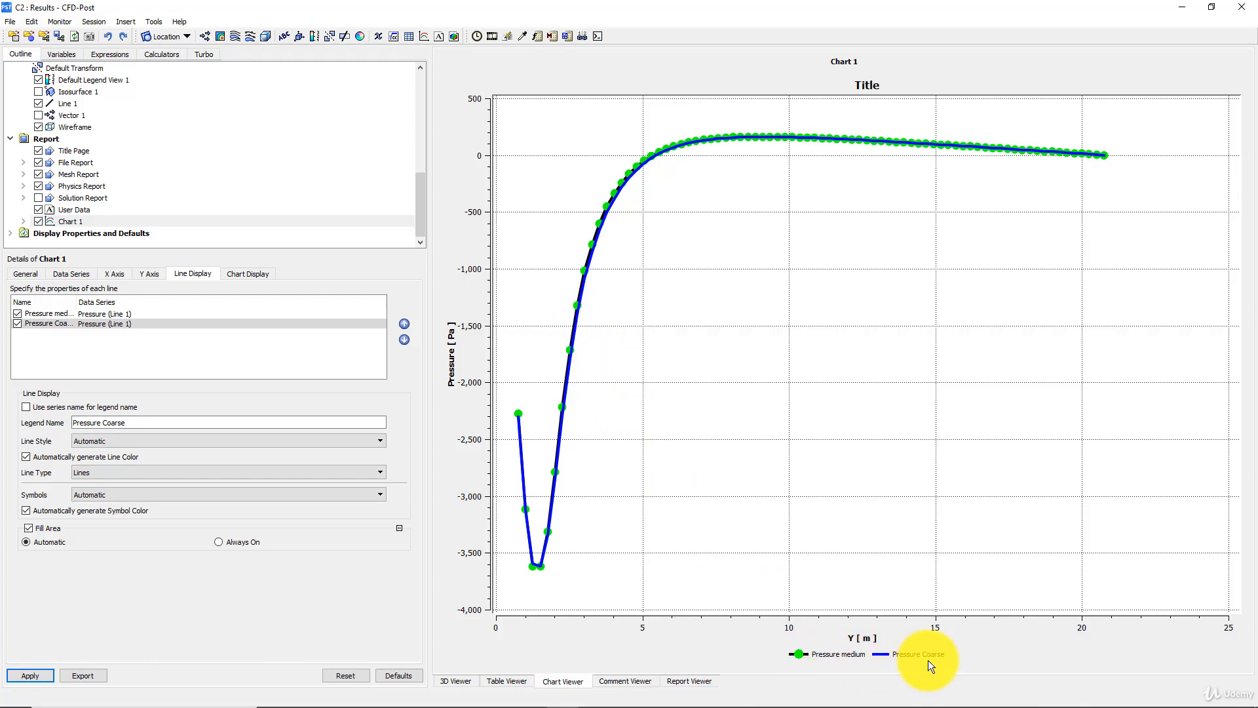
# - Move the Pressure Coarse line above Pressure medium in Chart 1's line order and apply the change
pyautogui.click(70, 312)
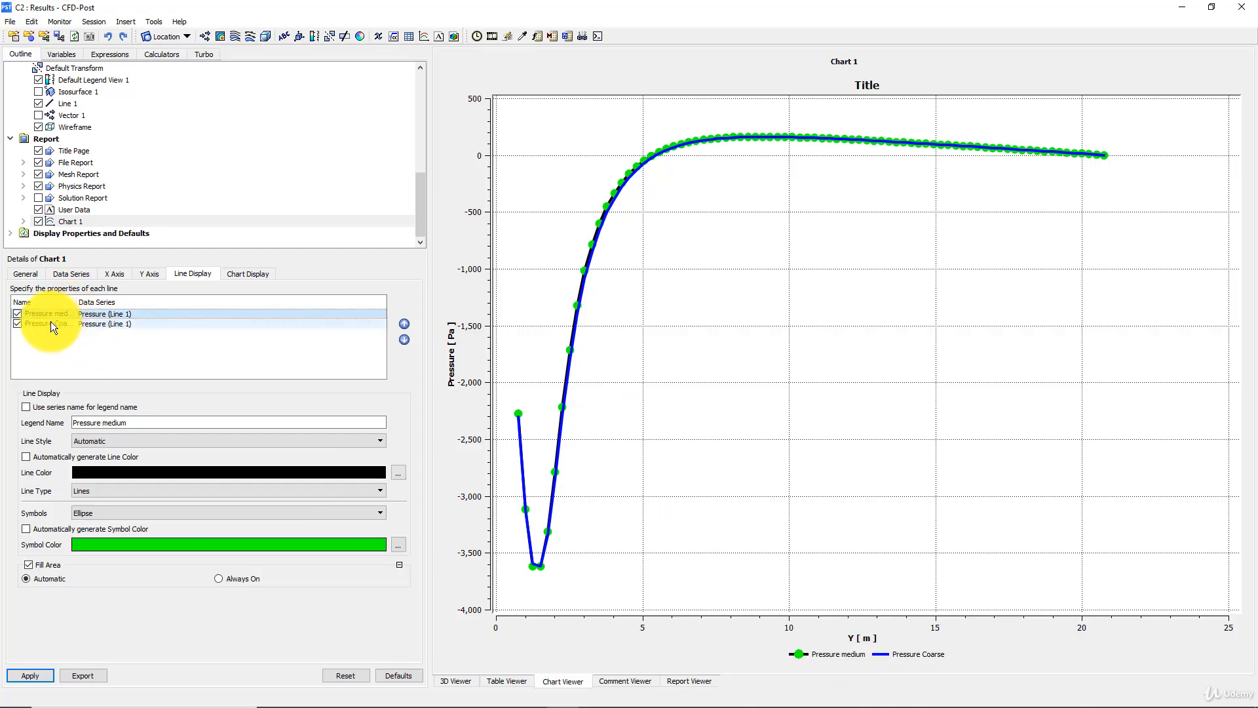
pyautogui.click(37, 322)
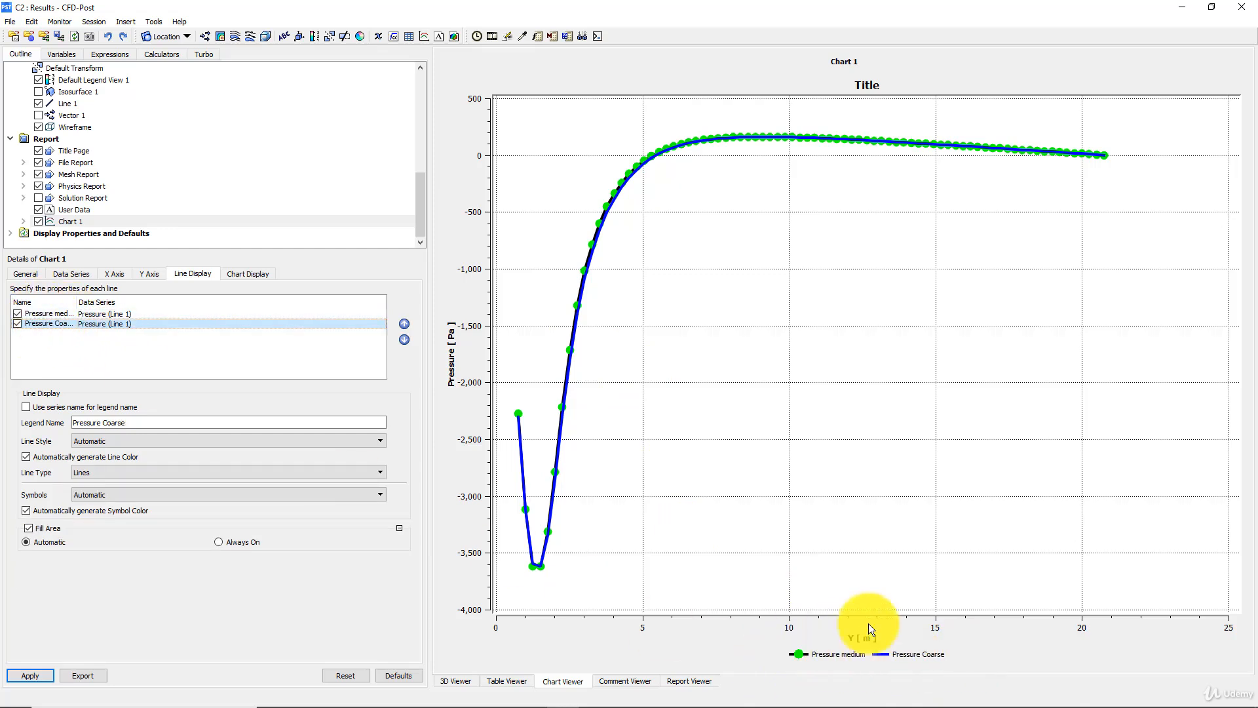
pyautogui.click(403, 324)
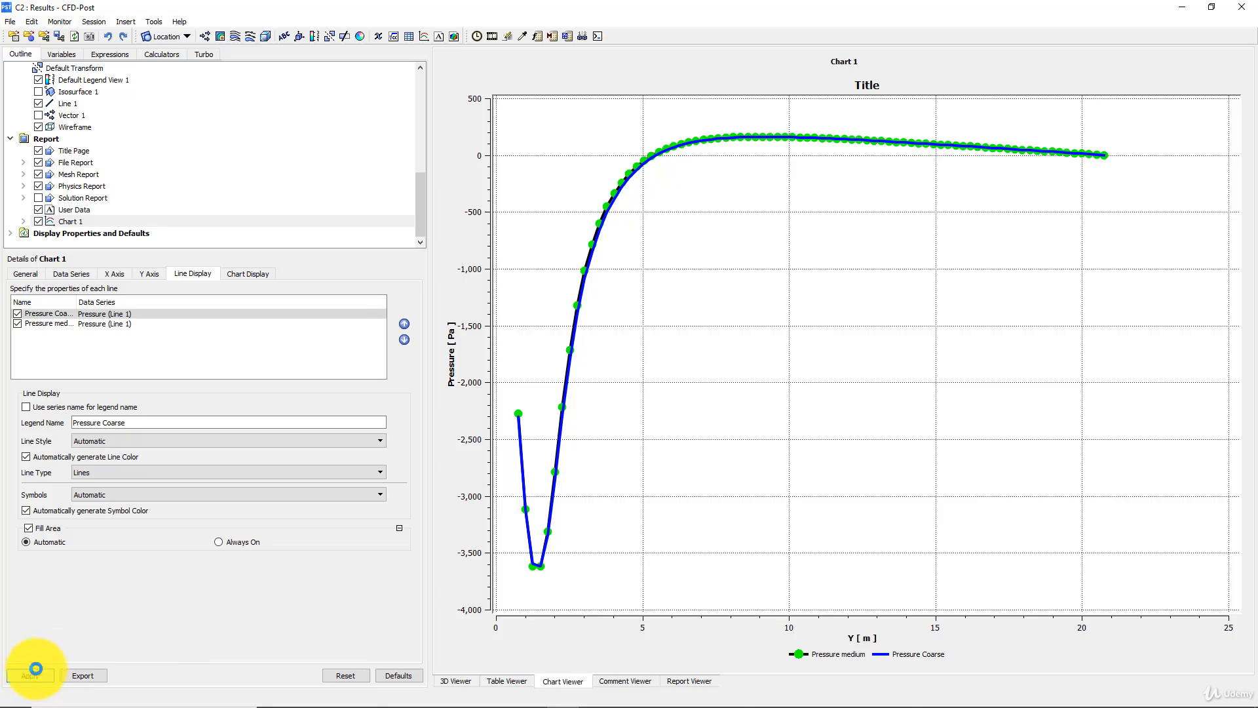
pyautogui.click(31, 675)
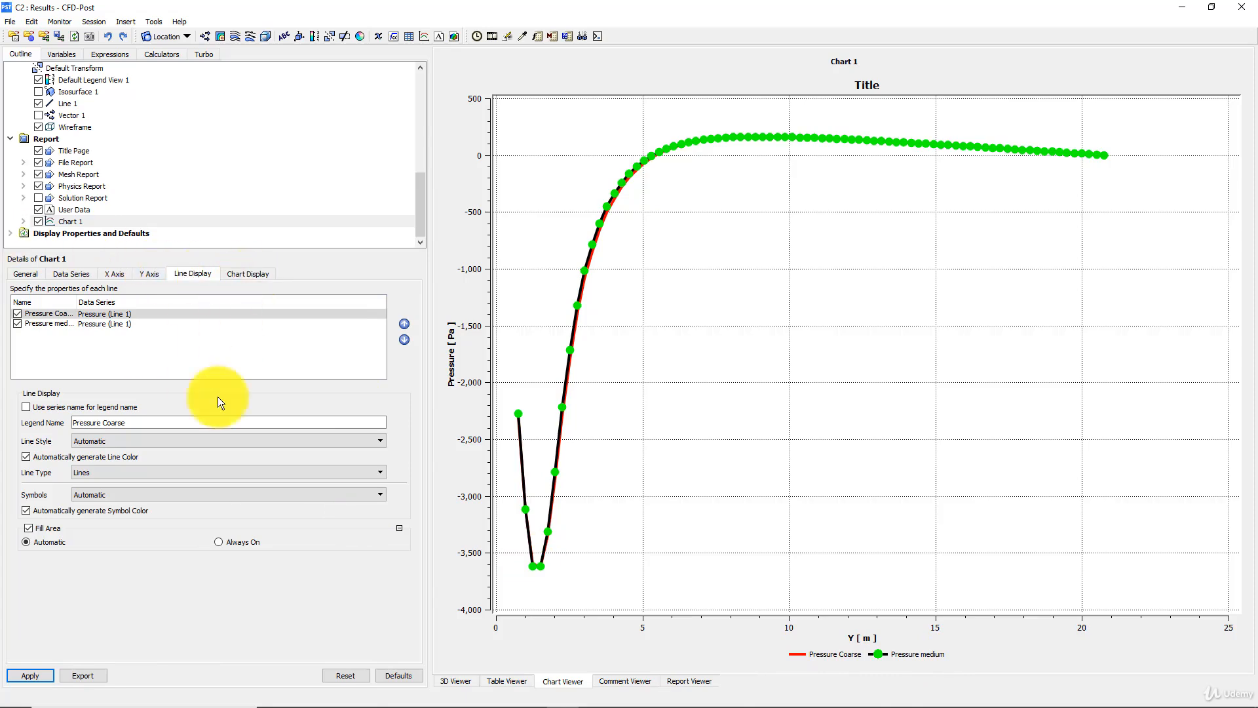
# - Mark the Pressure Coarse line in Chart 1 with Rectangle symbols and apply the change
pyautogui.click(124, 471)
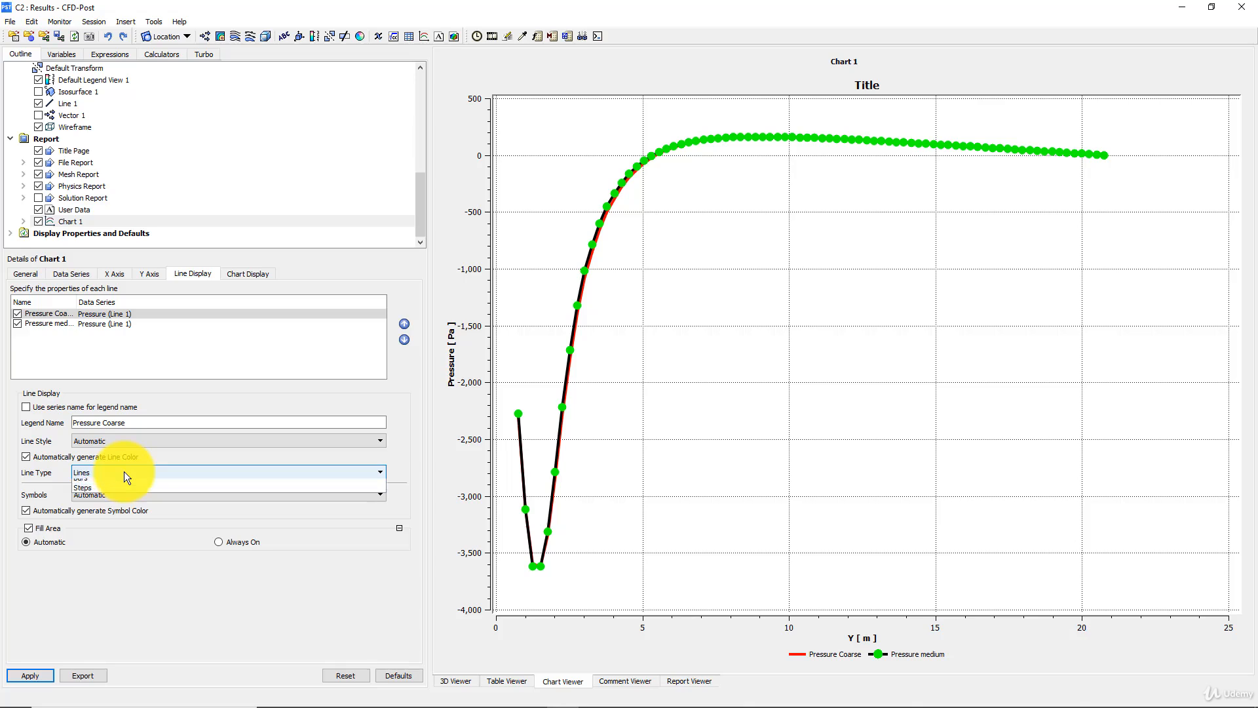
pyautogui.click(124, 472)
pyautogui.click(105, 494)
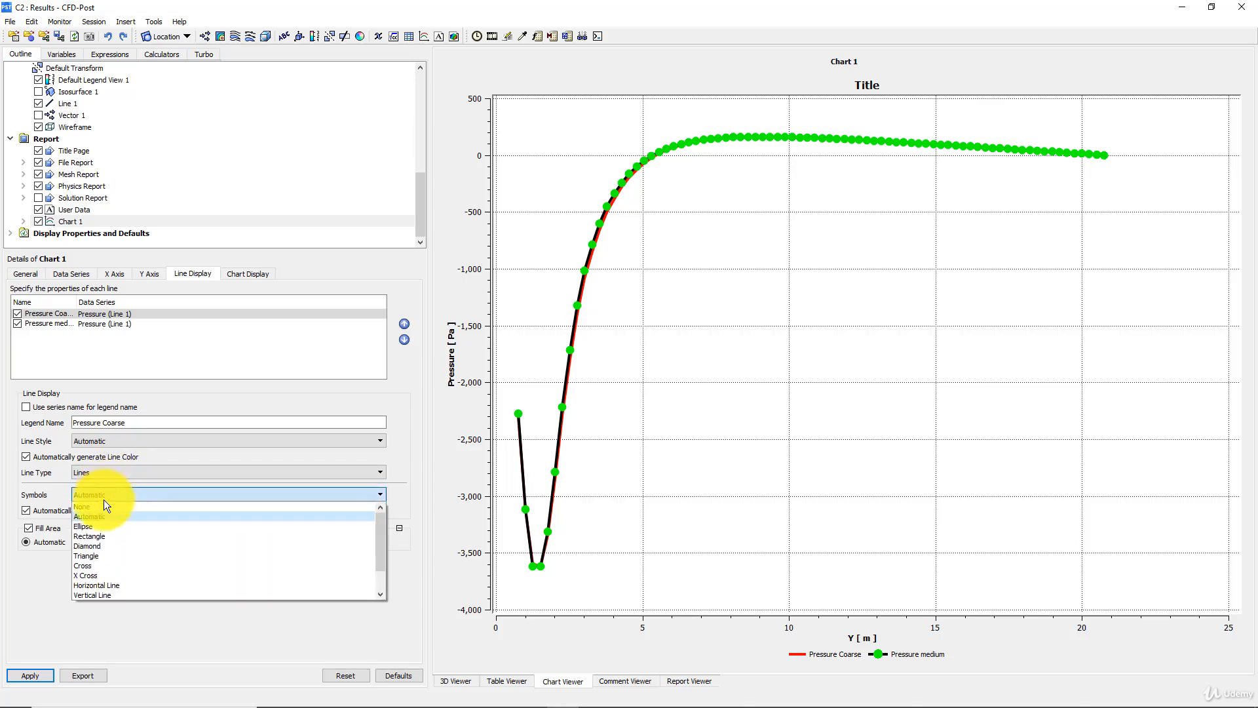
pyautogui.click(101, 536)
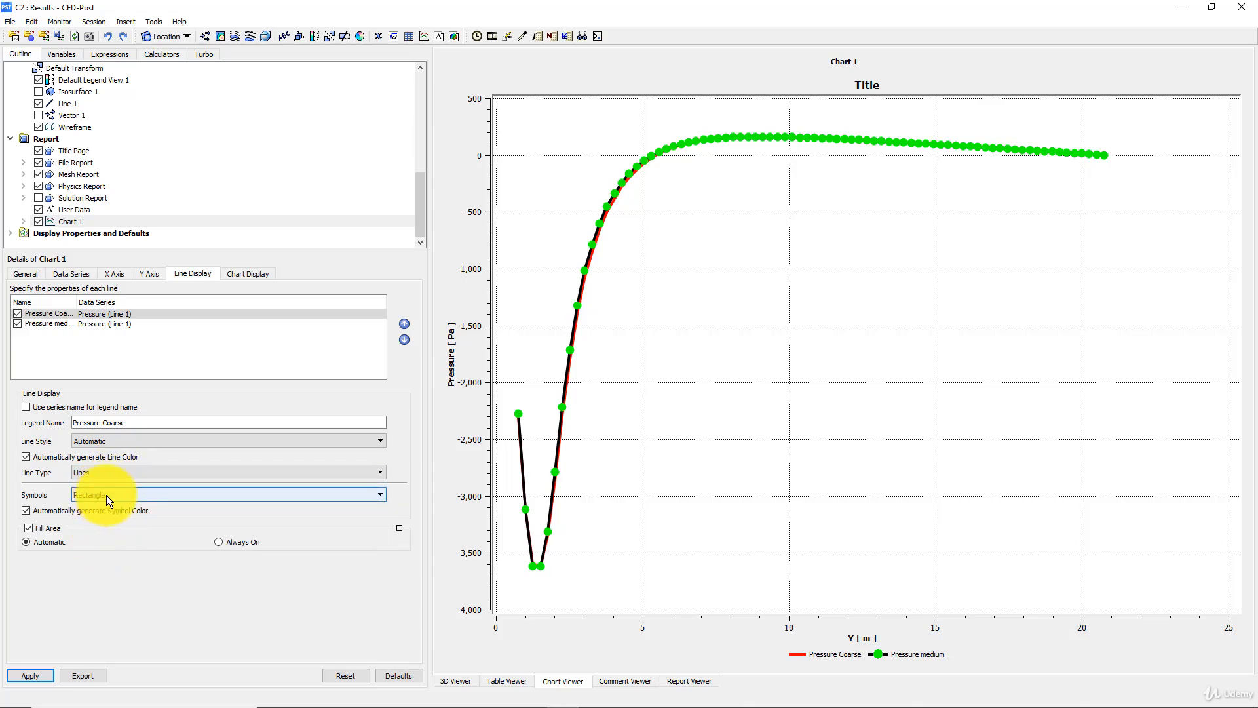
pyautogui.click(31, 674)
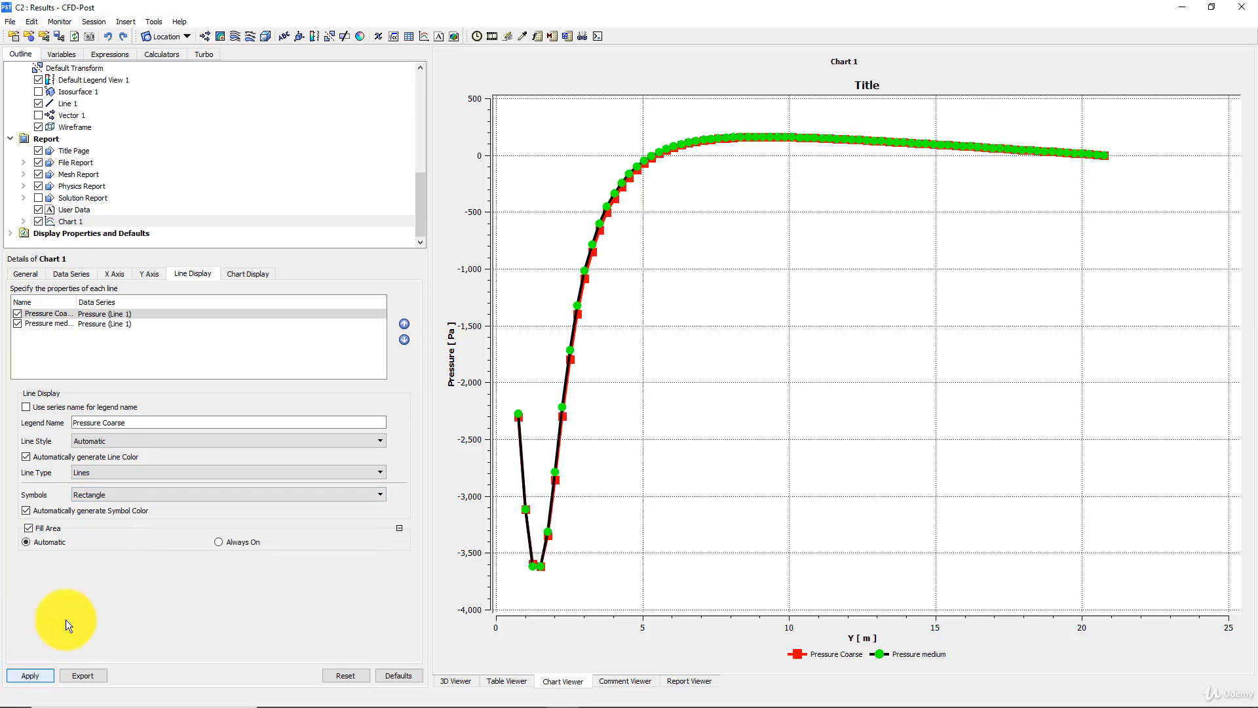
# - Turn off automatic symbol and line colours for Pressure Coarse, apply cyan symbols and a yellow line
pyautogui.click(68, 512)
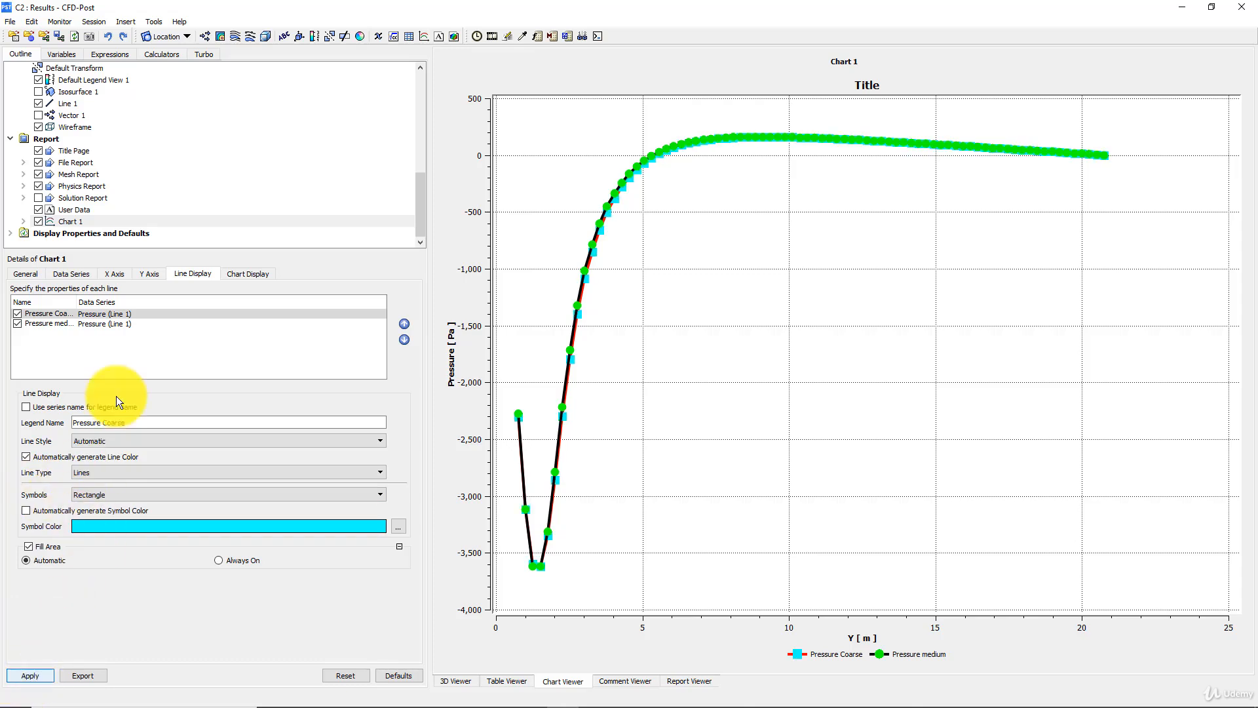
pyautogui.click(34, 455)
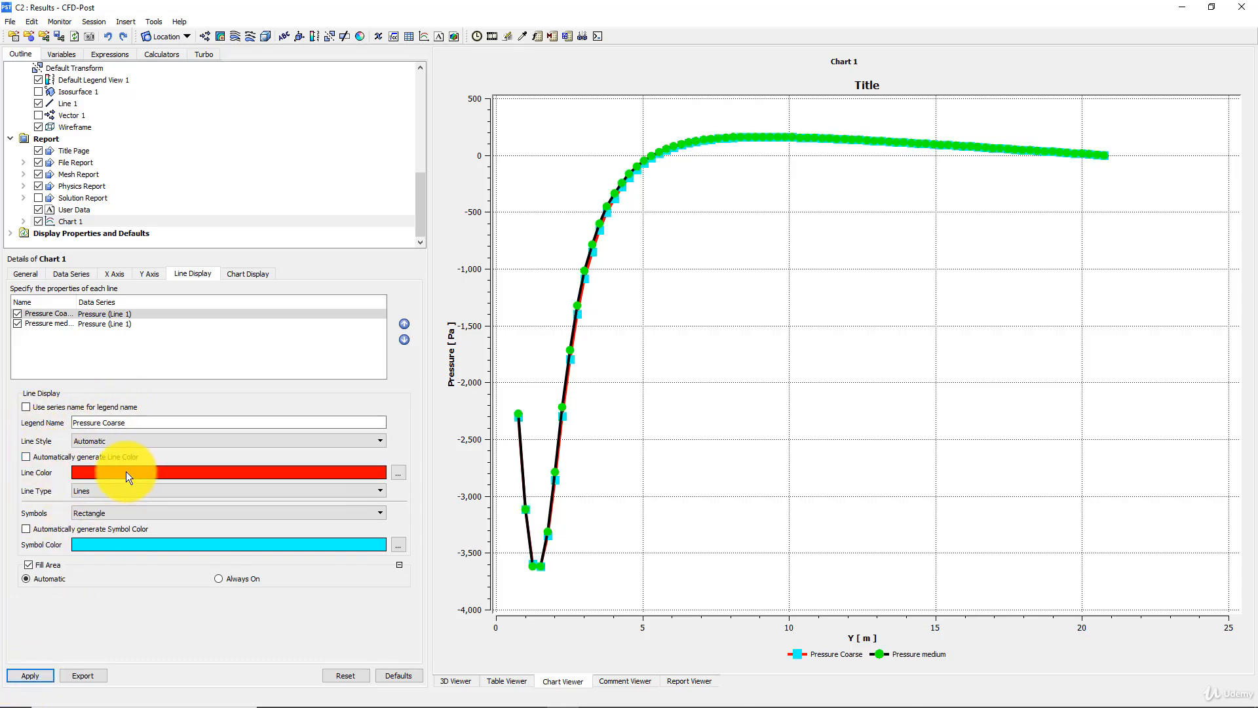
pyautogui.click(126, 472)
pyautogui.click(126, 473)
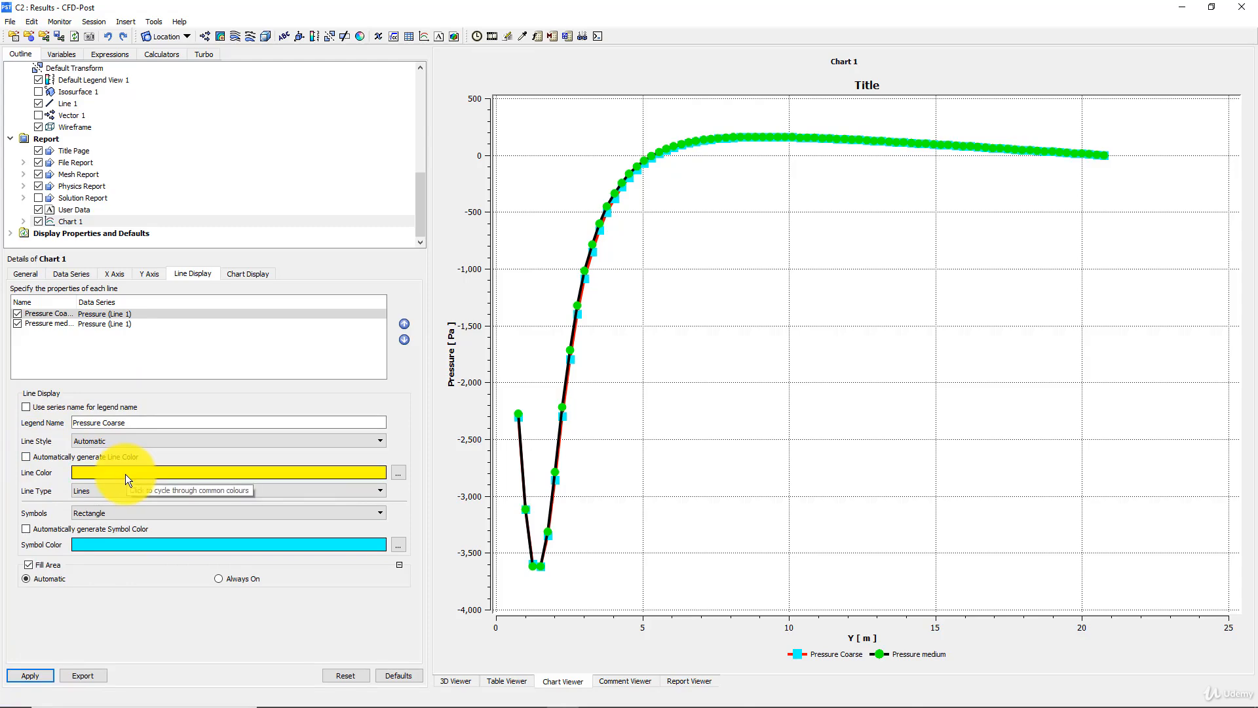
pyautogui.click(31, 678)
pyautogui.click(31, 675)
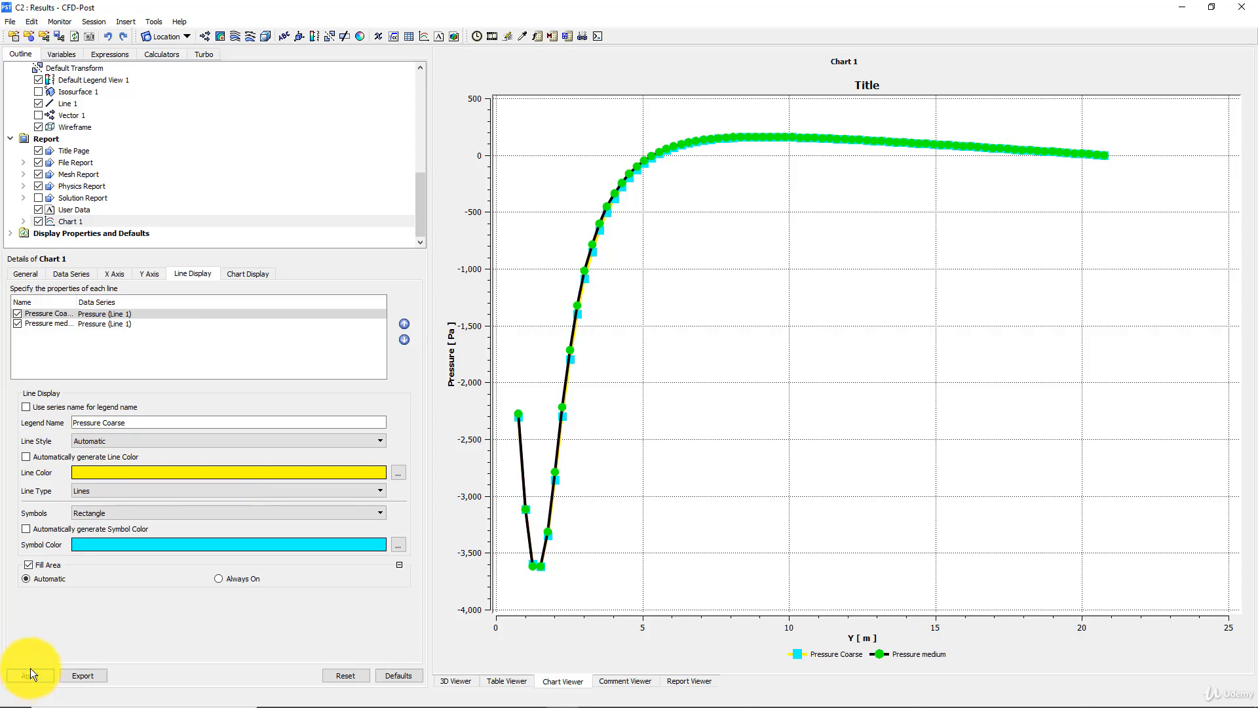
# - Set the Pressure Coarse line colour to magenta and apply it to Chart 1
pyautogui.click(118, 480)
pyautogui.click(119, 473)
pyautogui.click(119, 473)
pyautogui.click(120, 473)
pyautogui.click(120, 474)
pyautogui.click(120, 474)
pyautogui.click(120, 475)
pyautogui.click(33, 674)
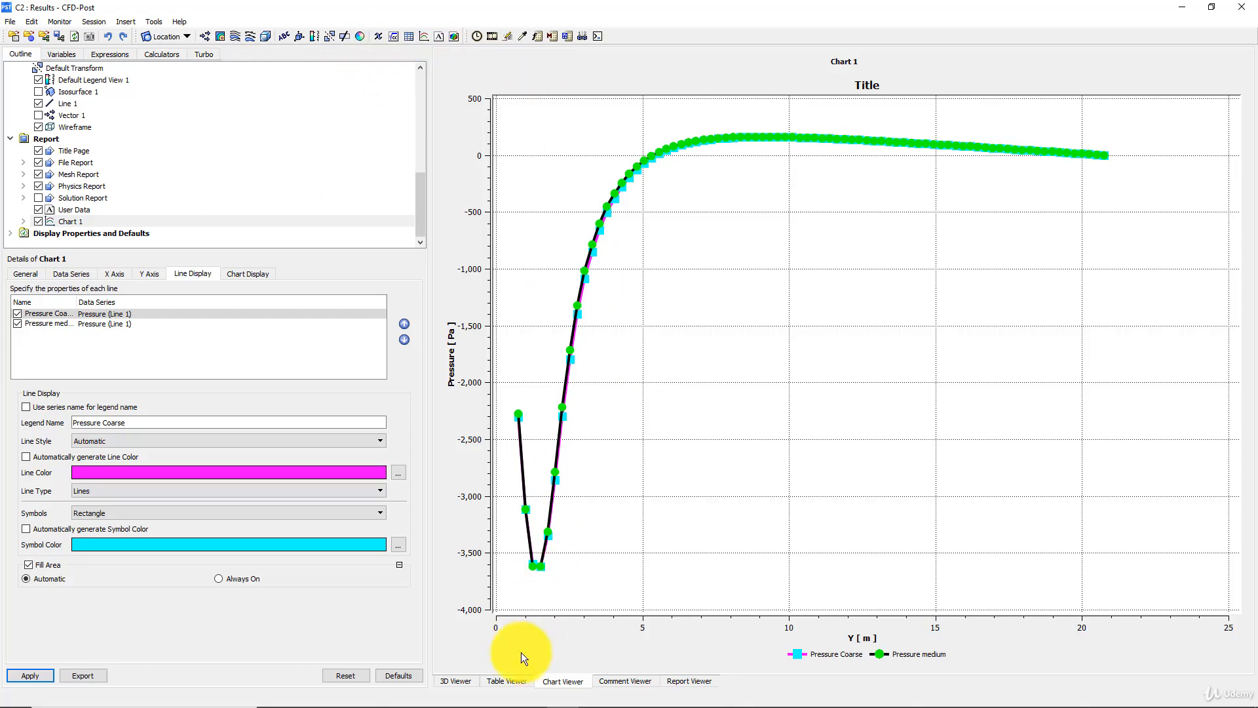
# - Return to the 3D views and assign the Coarse case to View 1 and the Medium case to View 2
pyautogui.click(455, 682)
pyautogui.moveTo(687, 311); pyautogui.dragTo(718, 289)
pyautogui.click(521, 74)
pyautogui.click(517, 103)
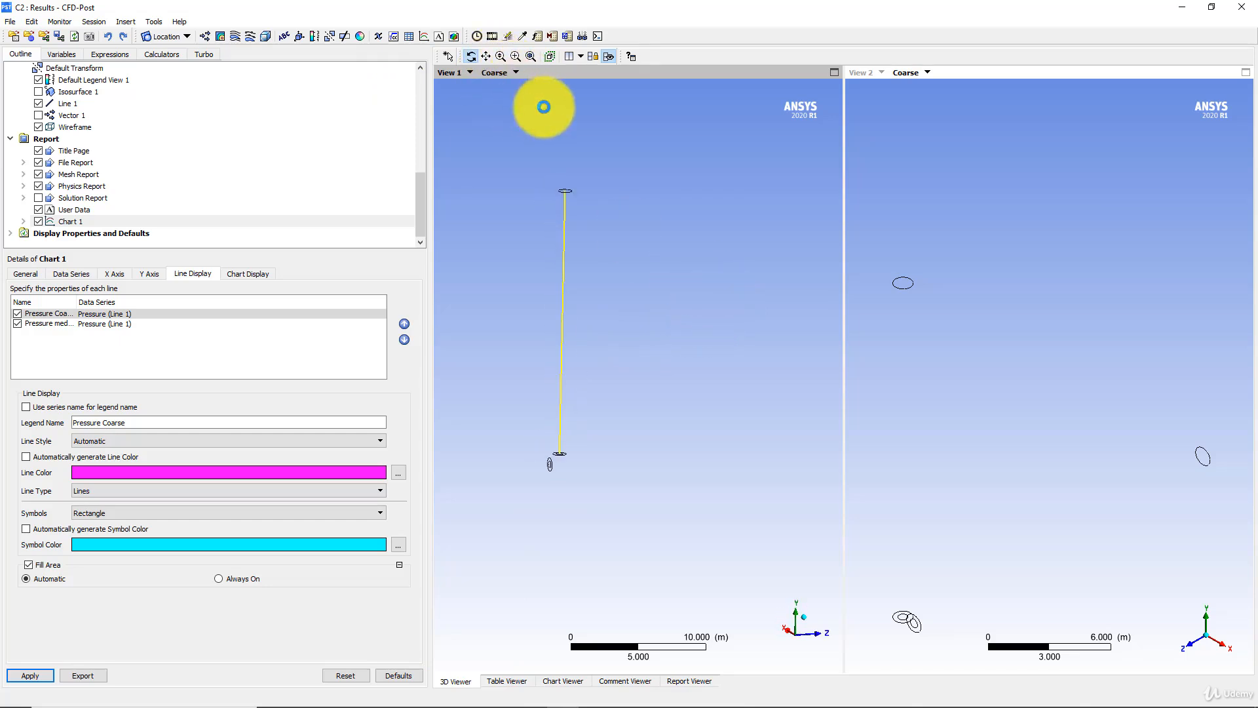
pyautogui.click(930, 74)
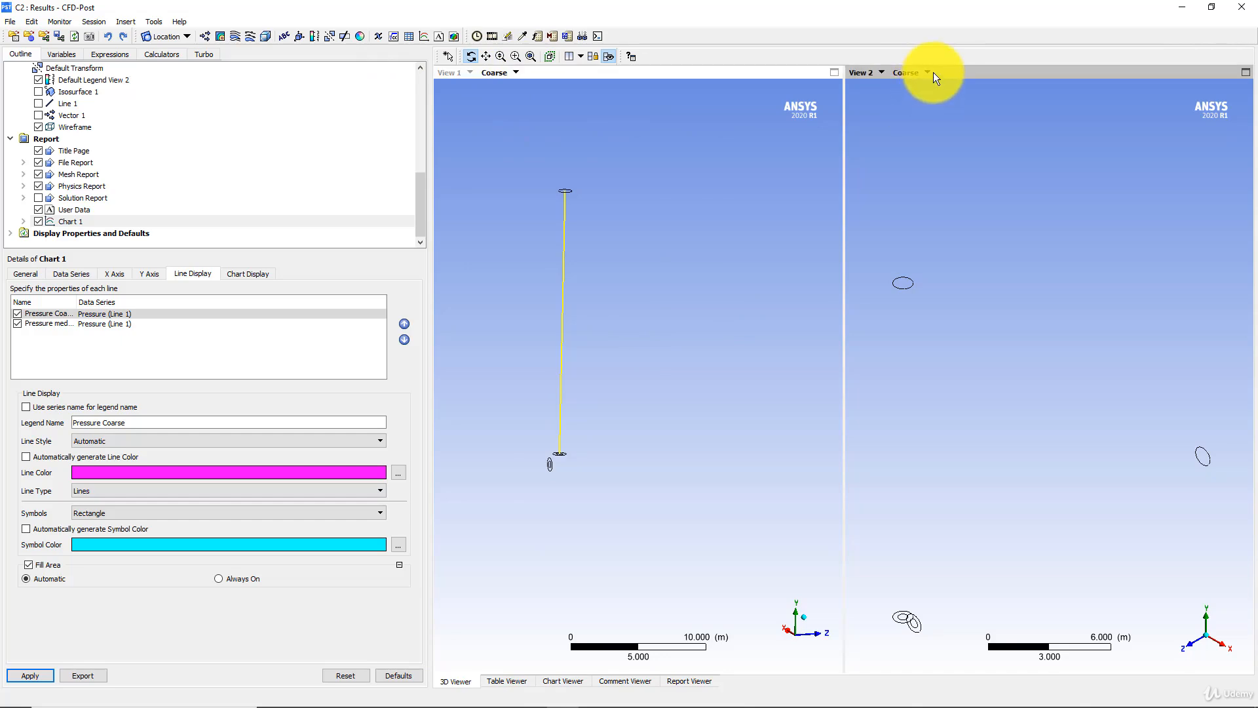
pyautogui.click(923, 72)
pyautogui.click(917, 112)
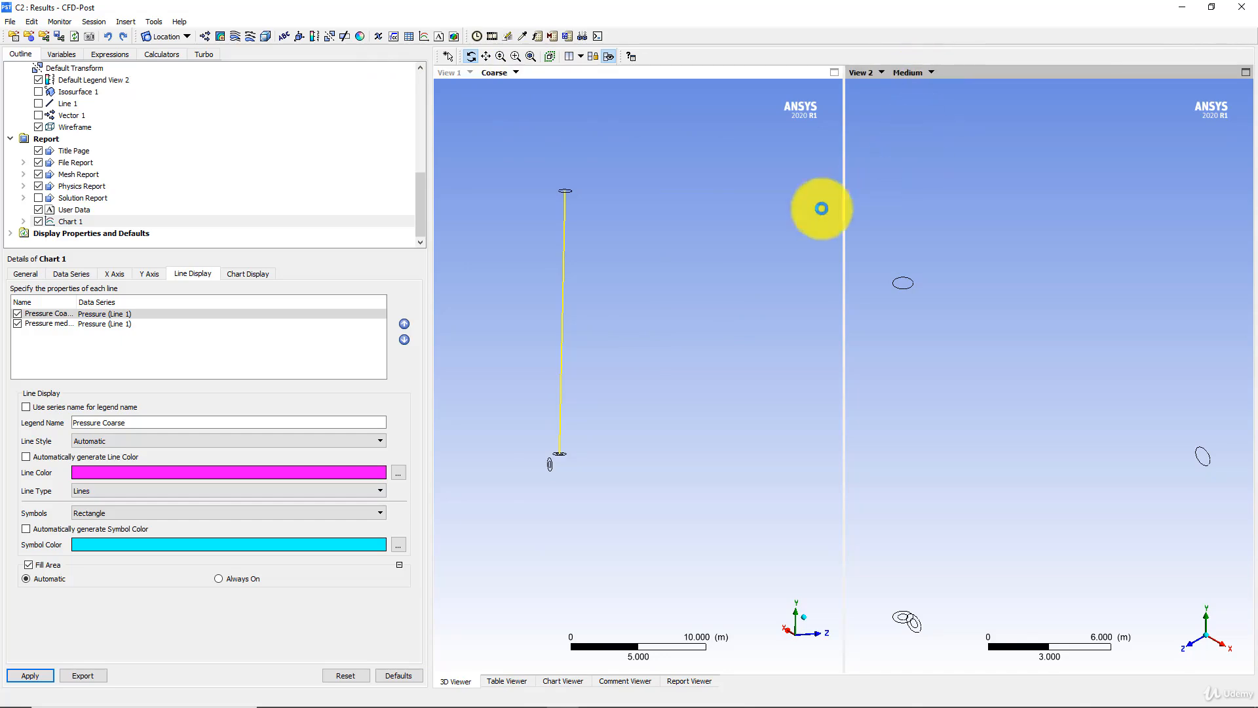
# - Hide Line 1 in View 1 and display the pressure plot Contour 1 in both views
pyautogui.scroll(10, 62, 158)
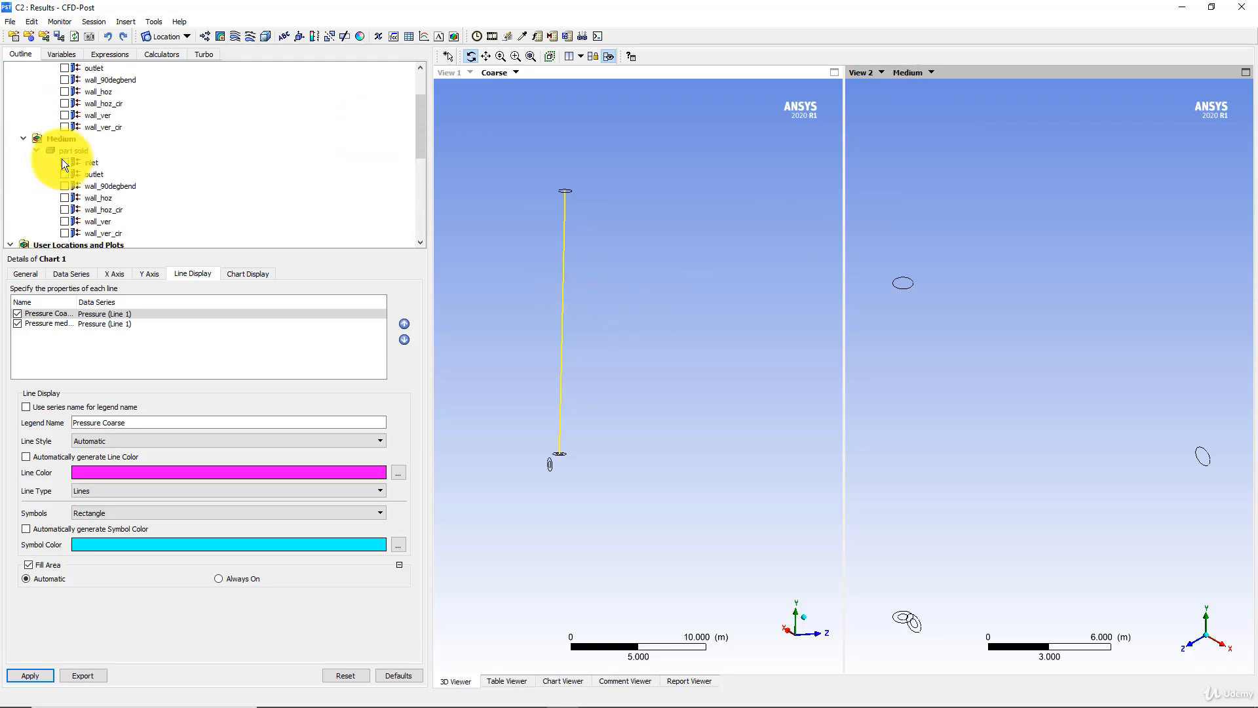
pyautogui.scroll(-3, 80, 164)
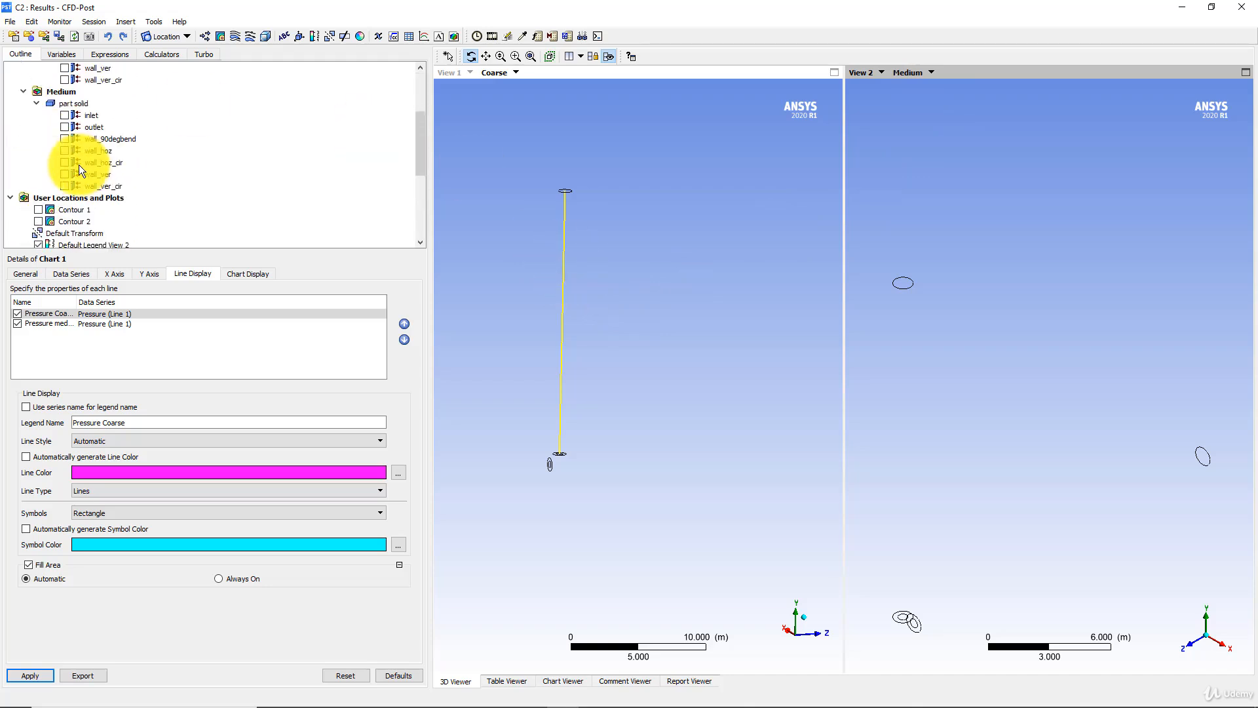
pyautogui.scroll(-2, 68, 177)
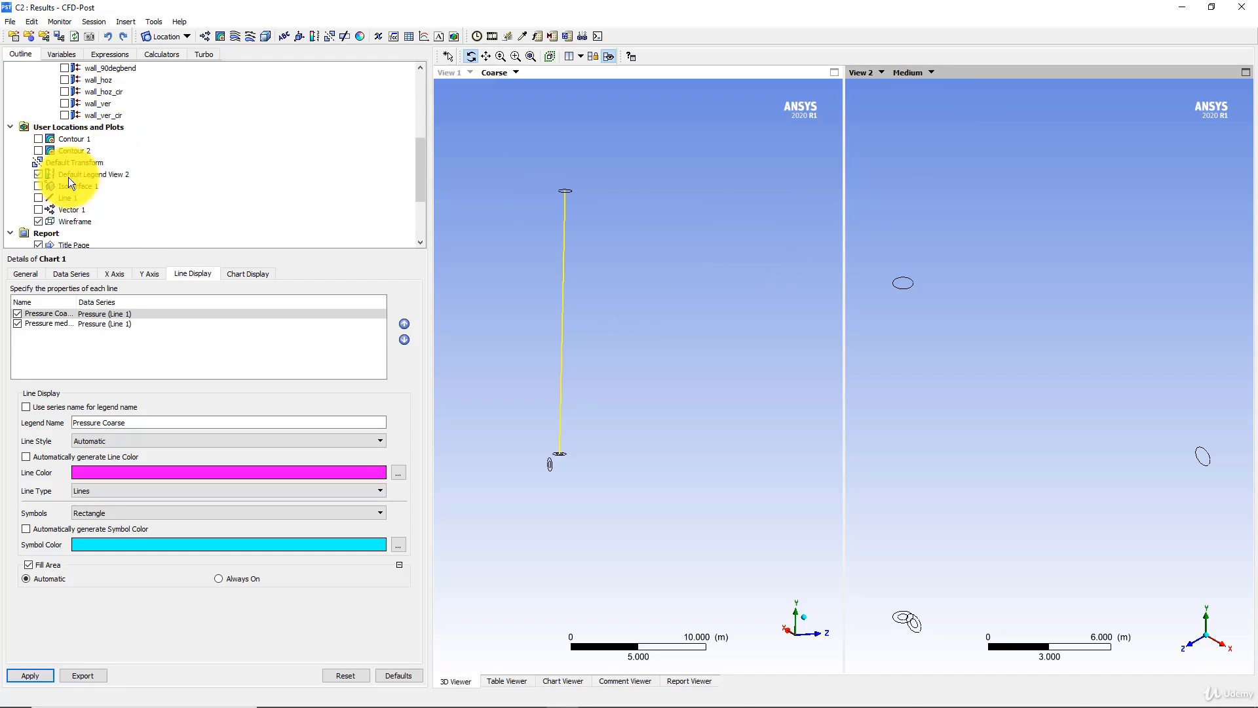
pyautogui.click(468, 242)
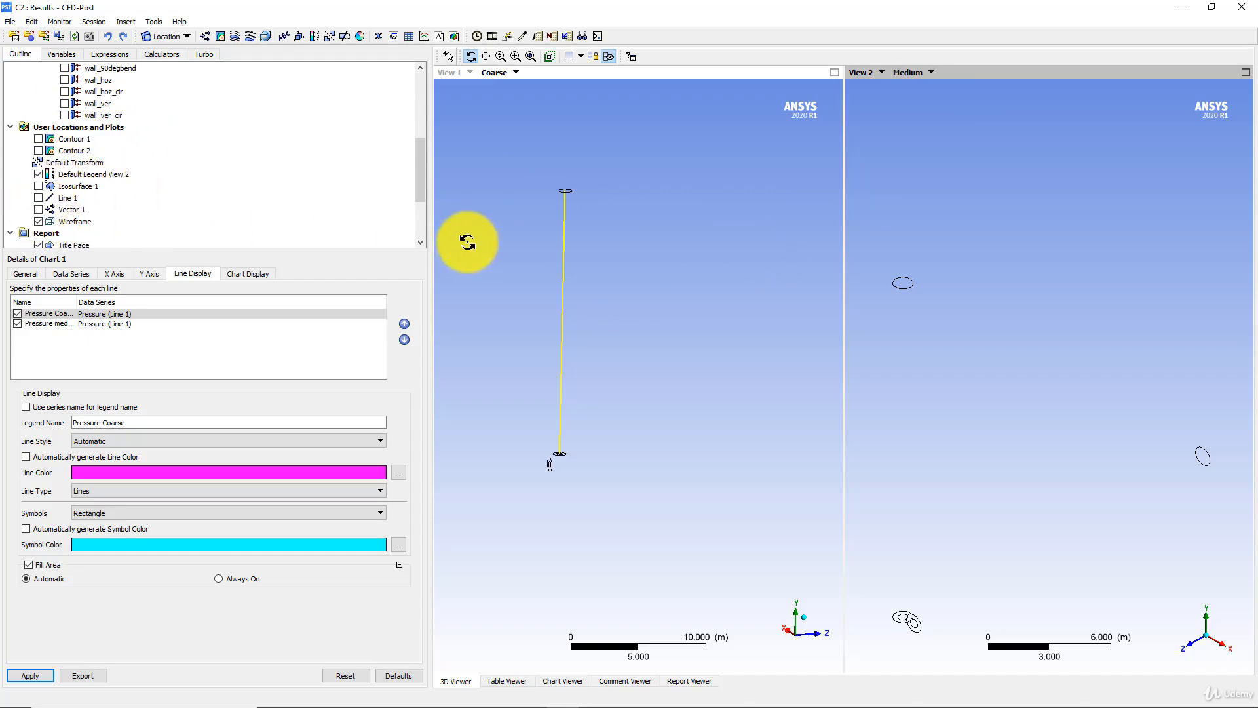
pyautogui.click(37, 197)
pyautogui.scroll(2, 57, 195)
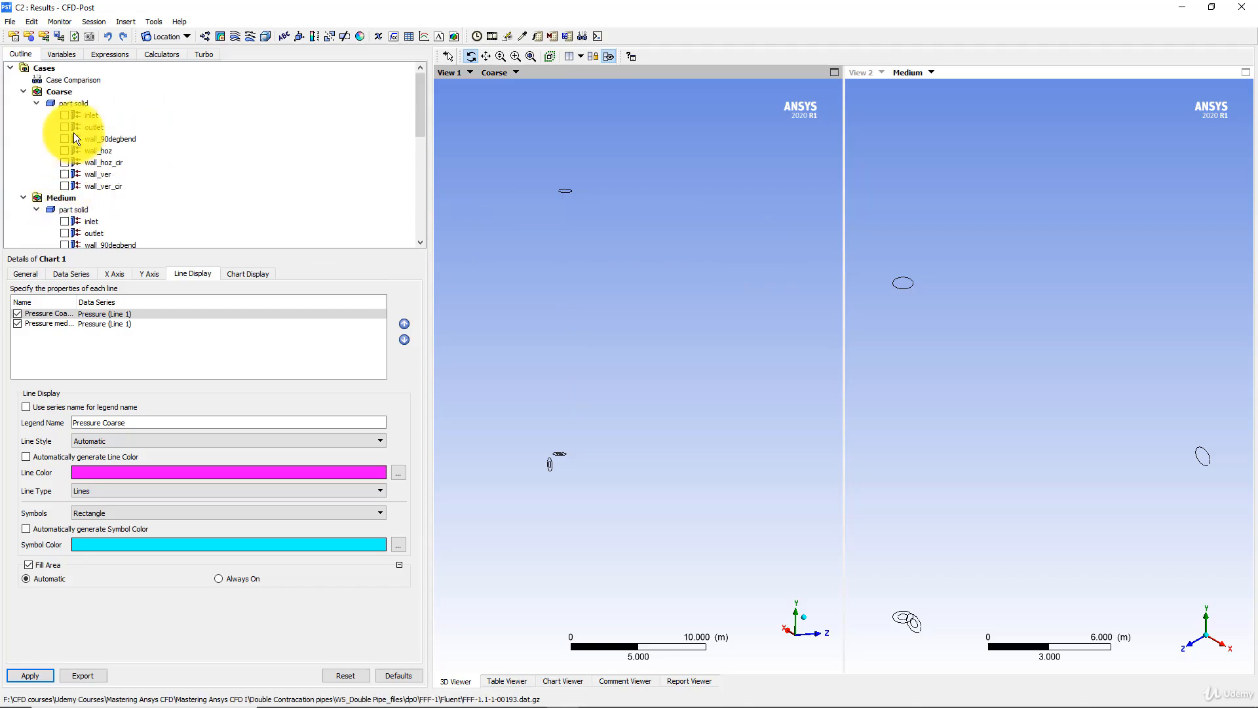
pyautogui.scroll(-1, 77, 161)
pyautogui.click(38, 174)
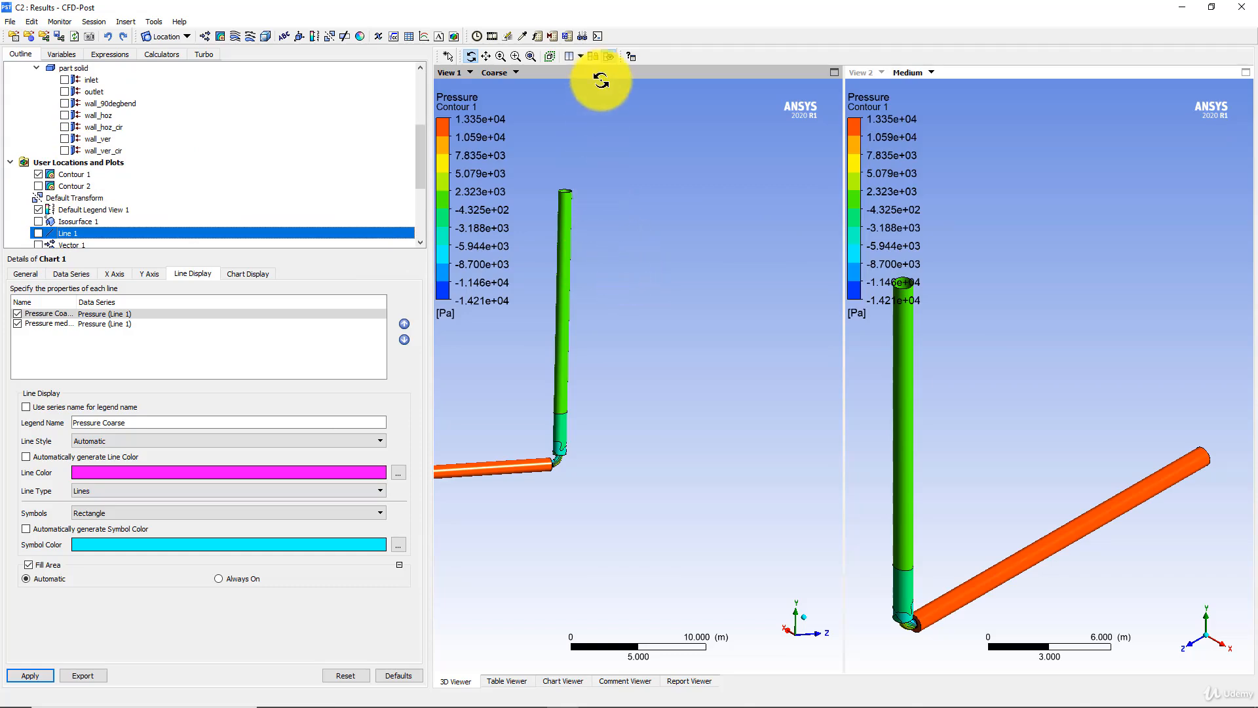
# - Try synchronized cameras by rotating both pipe models together, and compare by turning synchronization off and rotating View 1 and View 2 separately
pyautogui.click(591, 57)
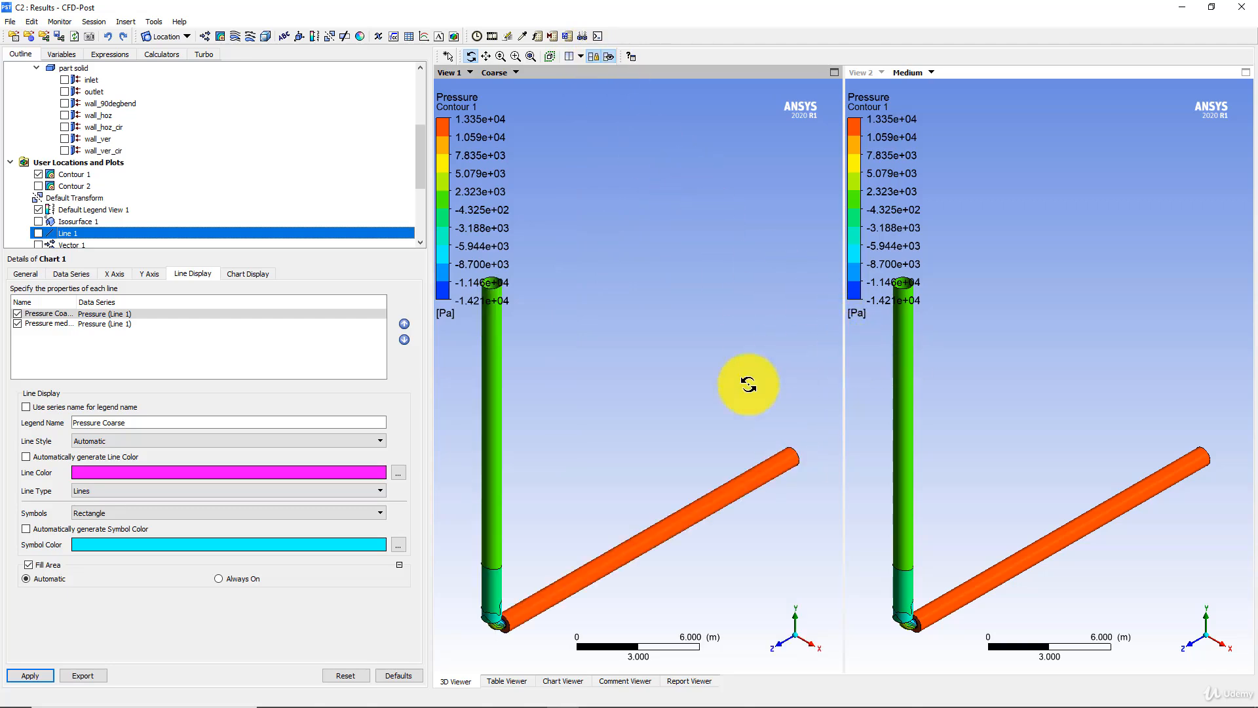
pyautogui.moveTo(655, 485); pyautogui.dragTo(618, 150)
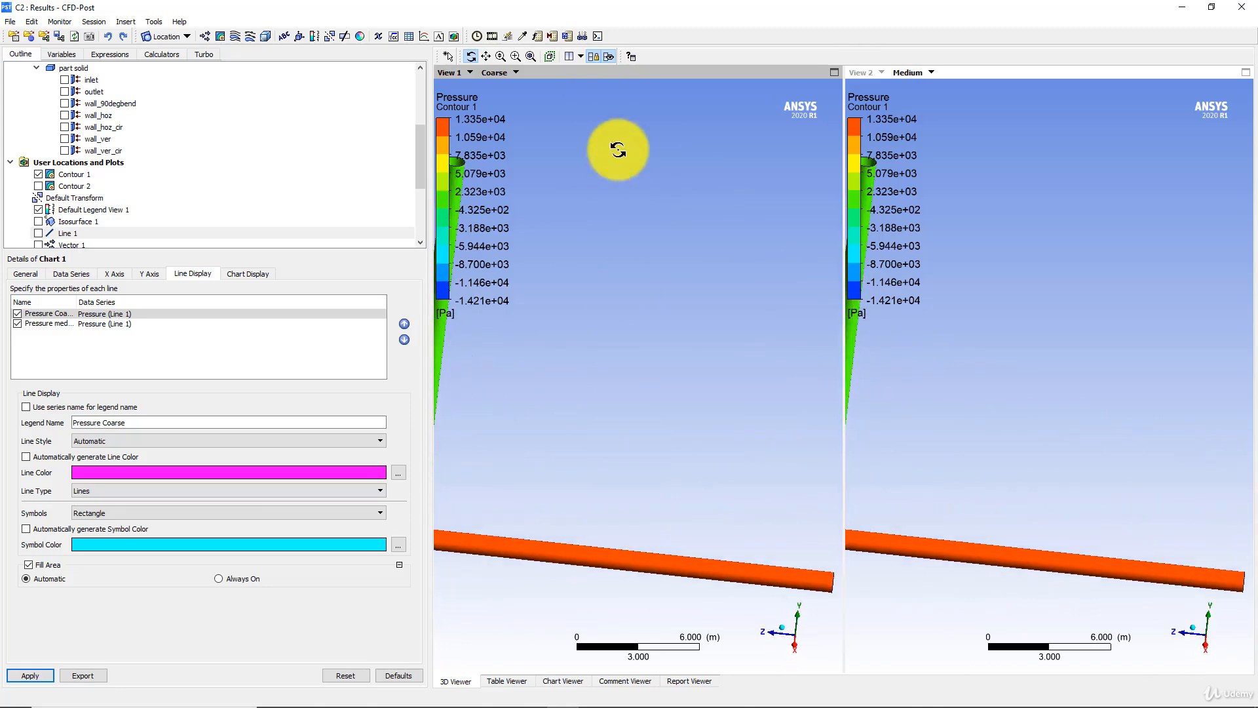
pyautogui.click(608, 56)
pyautogui.moveTo(620, 264); pyautogui.dragTo(627, 351)
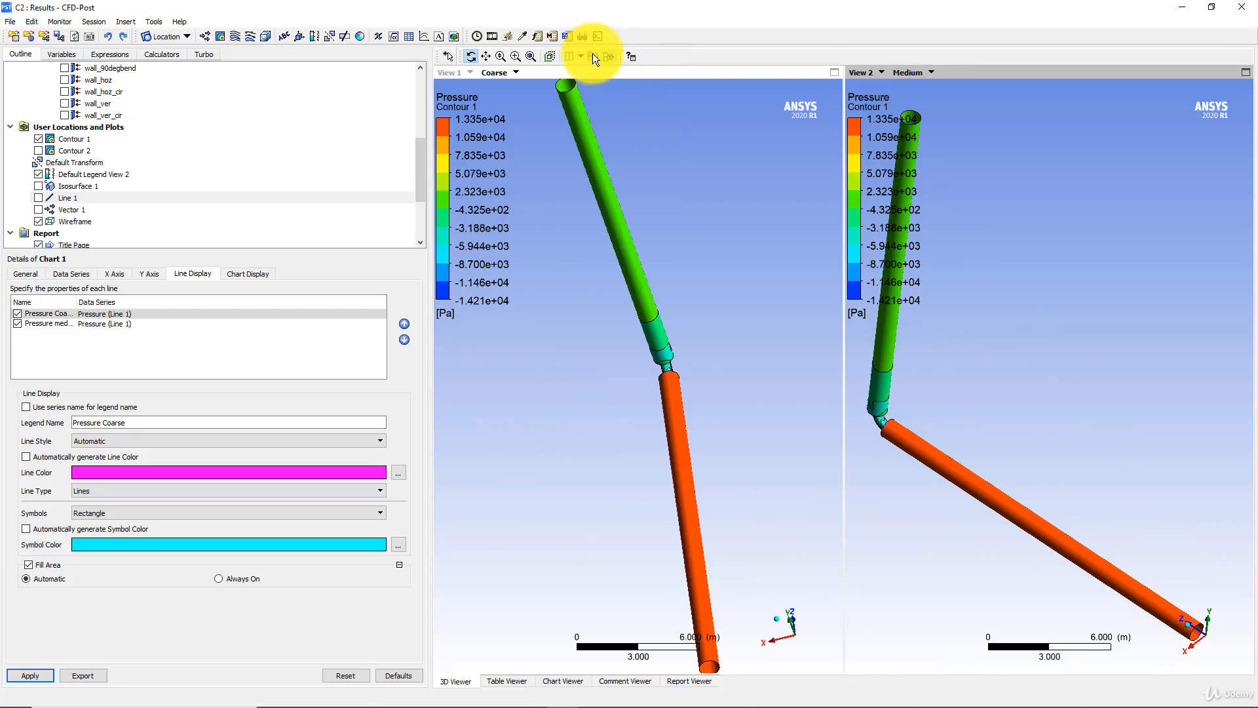
pyautogui.moveTo(727, 323)
pyautogui.mouseDown()
pyautogui.moveTo(728, 283)
pyautogui.moveTo(668, 264)
pyautogui.moveTo(682, 295)
pyautogui.moveTo(758, 295)
pyautogui.moveTo(714, 312)
pyautogui.mouseUp()
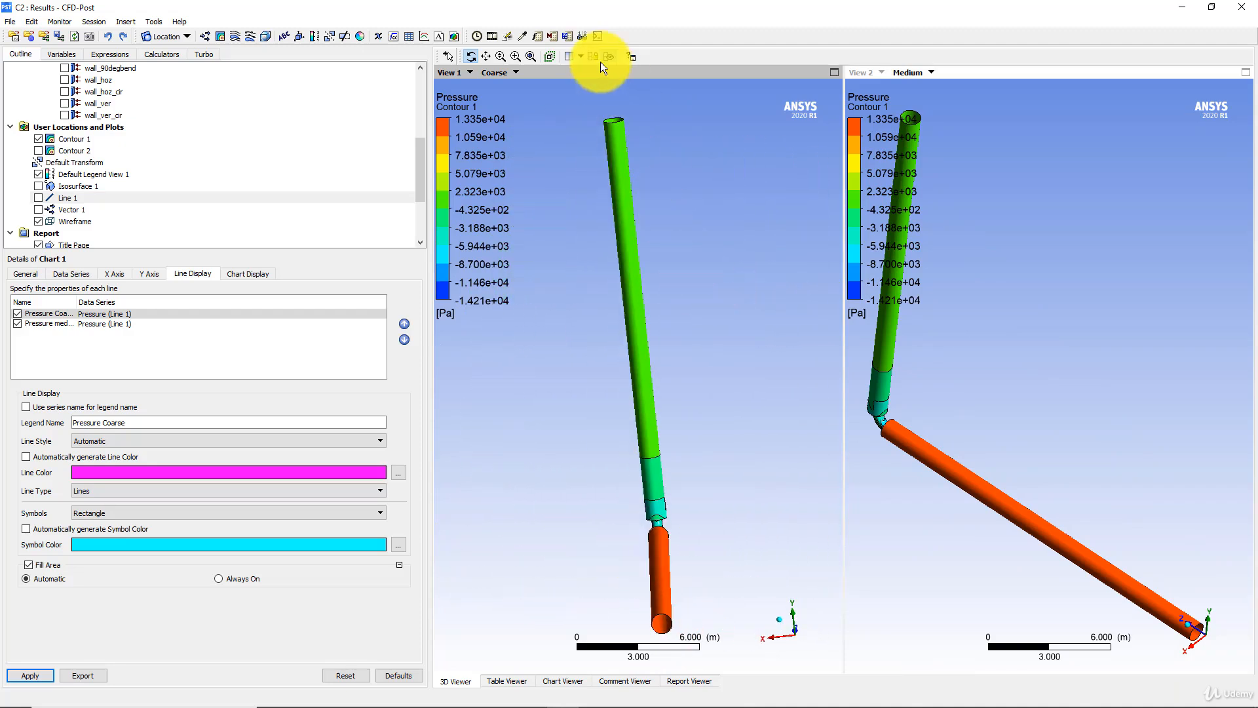
pyautogui.moveTo(968, 357); pyautogui.dragTo(904, 354)
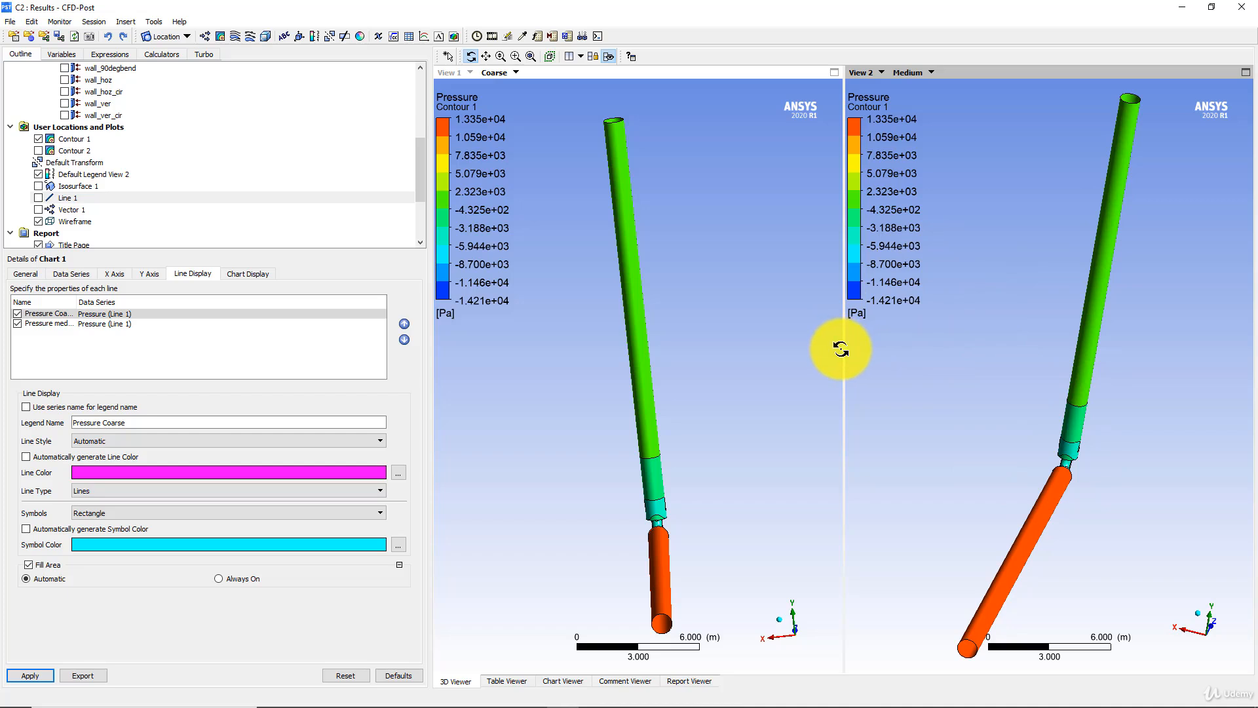
pyautogui.moveTo(599, 287); pyautogui.dragTo(620, 40)
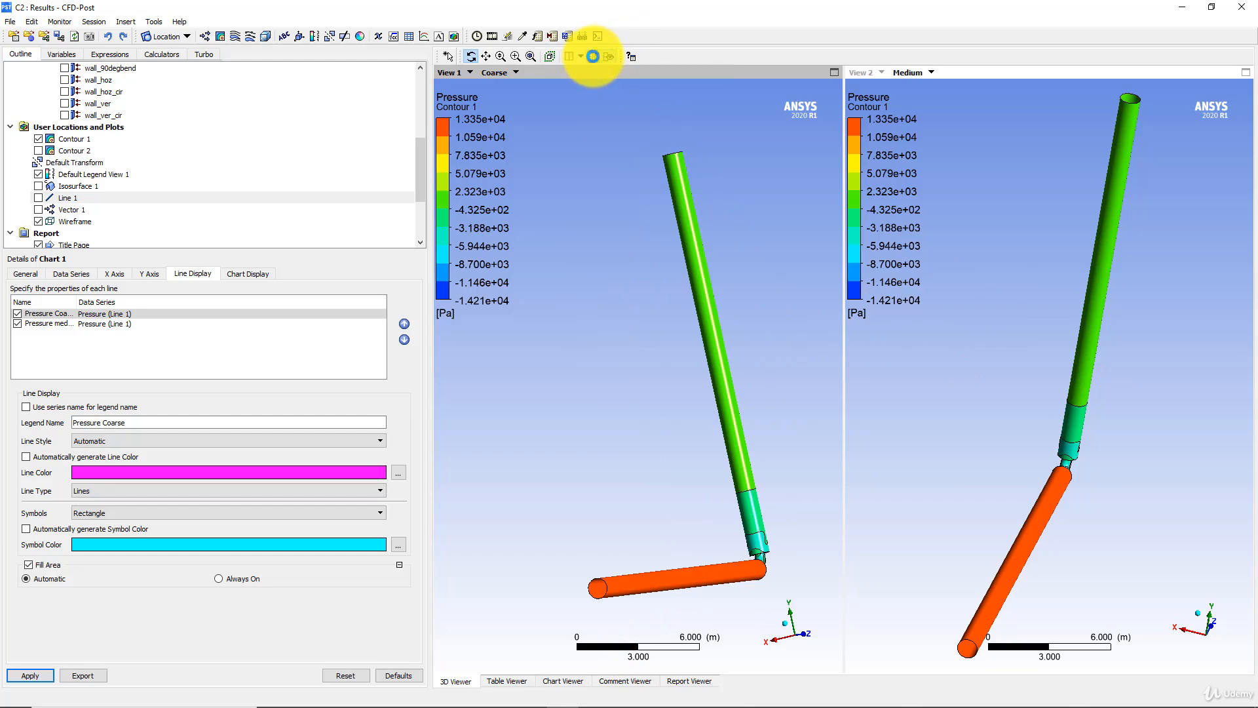
# - Synchronize the cameras of the Coarse and Medium views again and orient both pipes together
pyautogui.click(593, 56)
pyautogui.moveTo(674, 282)
pyautogui.mouseDown()
pyautogui.moveTo(659, 336)
pyautogui.moveTo(682, 295)
pyautogui.moveTo(603, 309)
pyautogui.moveTo(556, 347)
pyautogui.moveTo(657, 268)
pyautogui.moveTo(728, 253)
pyautogui.moveTo(634, 249)
pyautogui.moveTo(612, 233)
pyautogui.moveTo(727, 312)
pyautogui.moveTo(657, 185)
pyautogui.moveTo(747, 190)
pyautogui.moveTo(657, 185)
pyautogui.moveTo(689, 228)
pyautogui.moveTo(686, 300)
pyautogui.mouseUp()
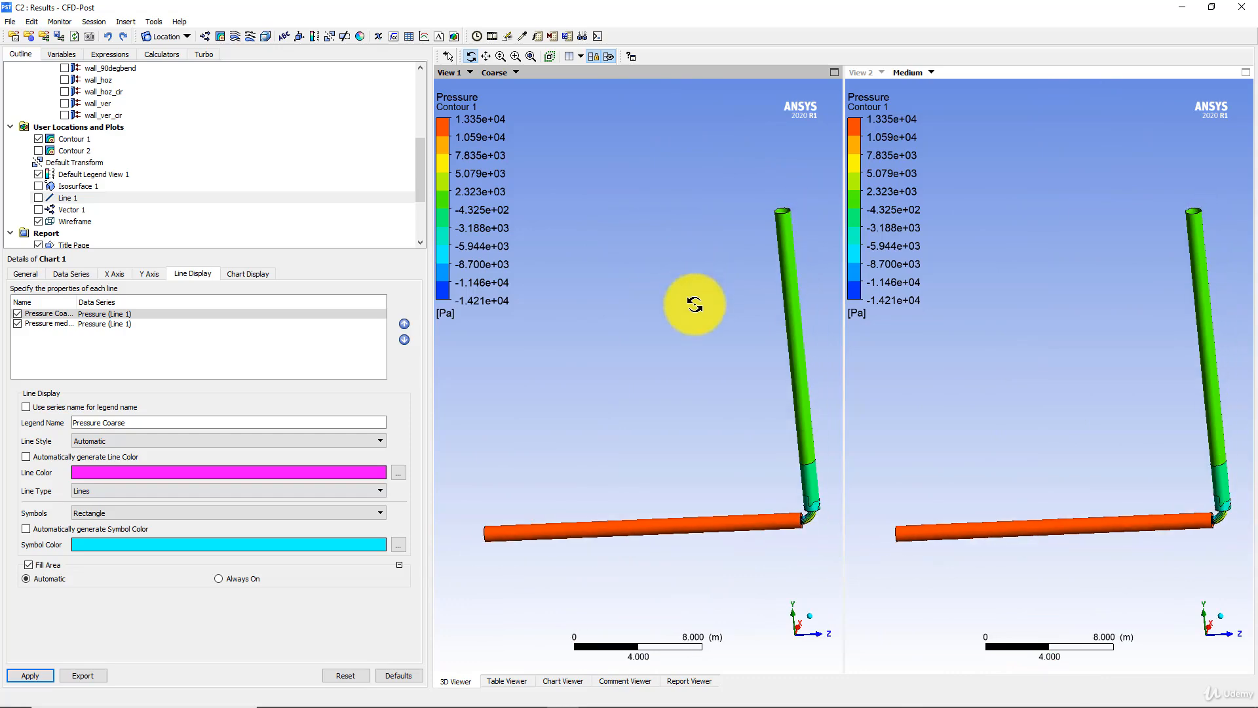
pyautogui.moveTo(715, 362); pyautogui.dragTo(738, 348)
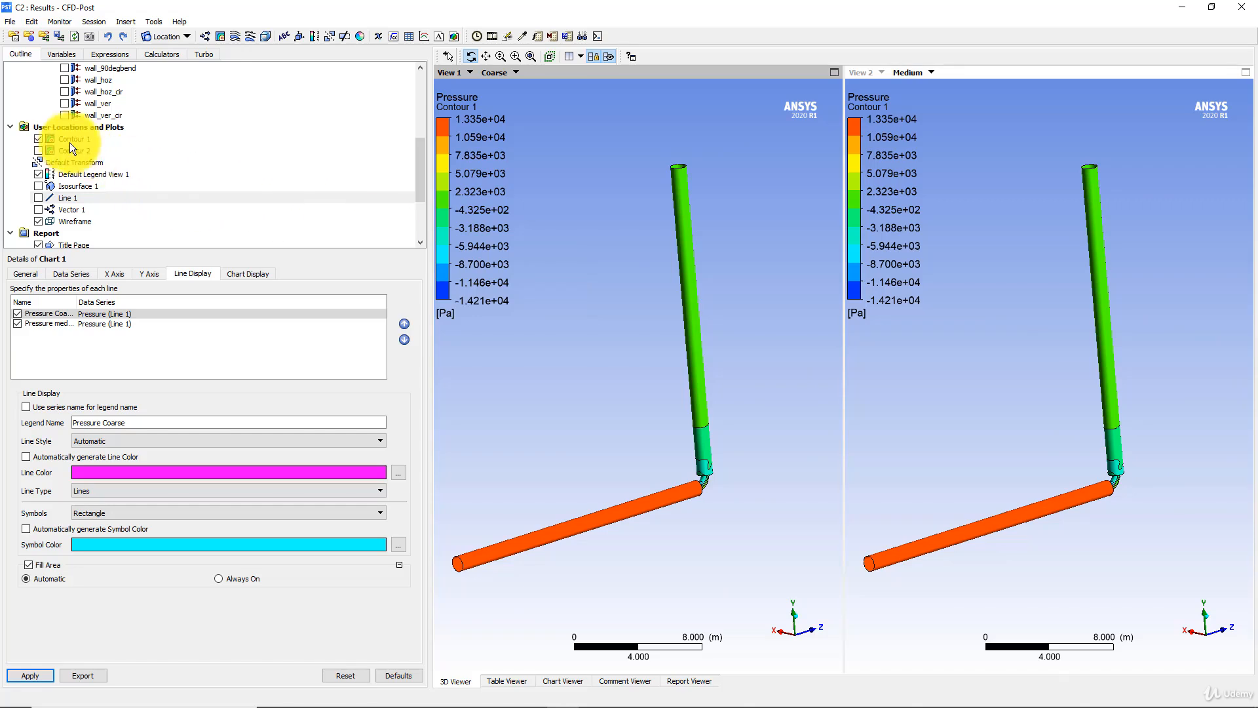
# - Display the velocity plot Contour 2 instead of Contour 1 in both views, framed on the pipe bend
pyautogui.click(42, 149)
pyautogui.click(38, 139)
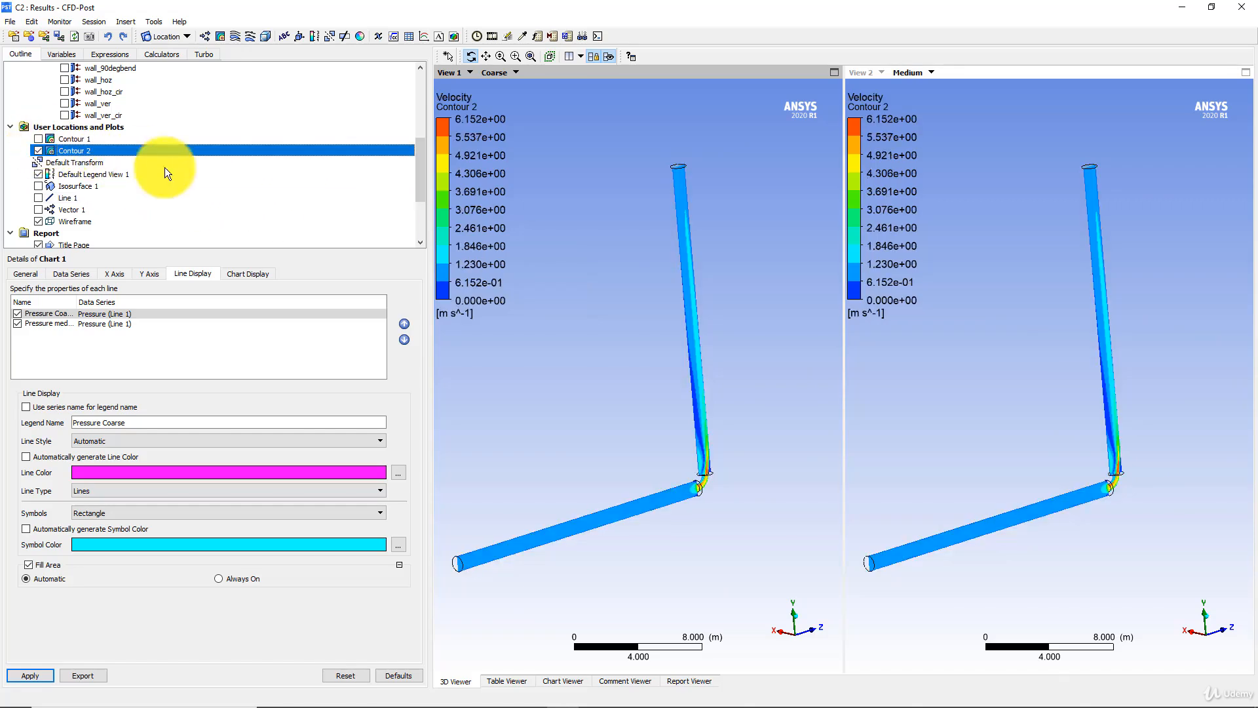
pyautogui.moveTo(625, 293); pyautogui.dragTo(662, 424)
pyautogui.scroll(3, 662, 425)
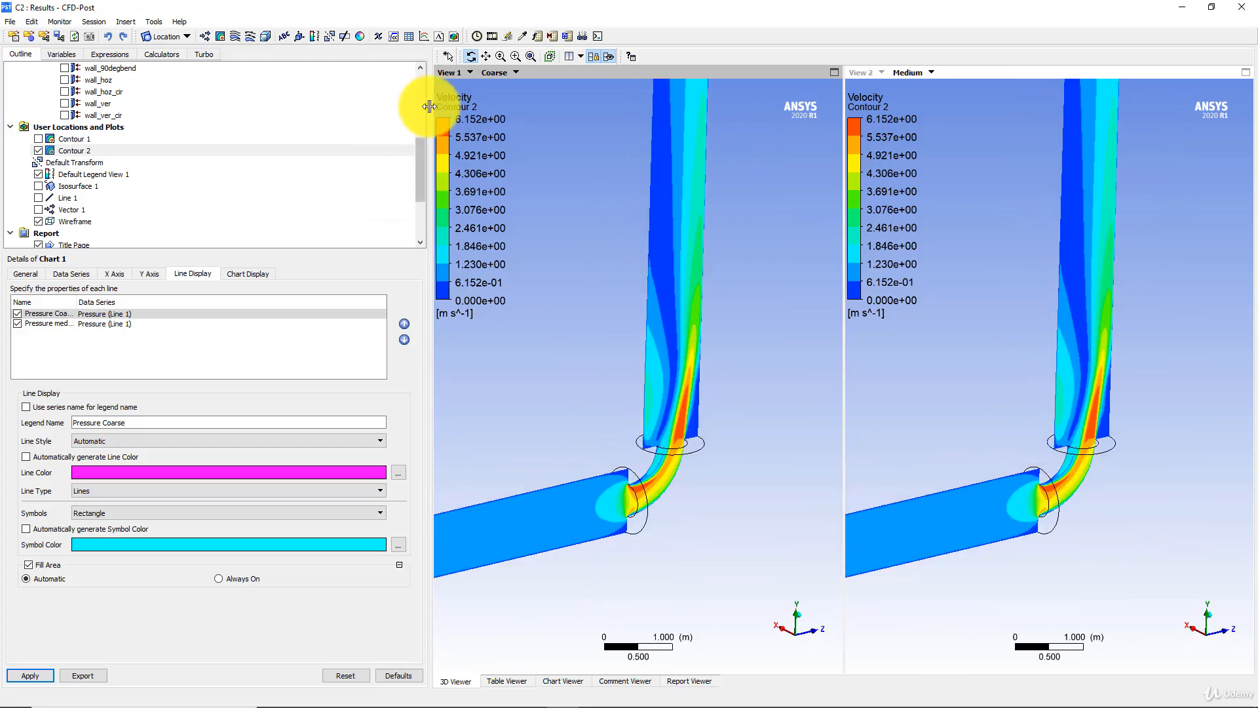
# - Enlarge the 3D viewing area and examine the velocity contours around the pipe bend for both meshes
pyautogui.moveTo(429, 107); pyautogui.dragTo(222, 93)
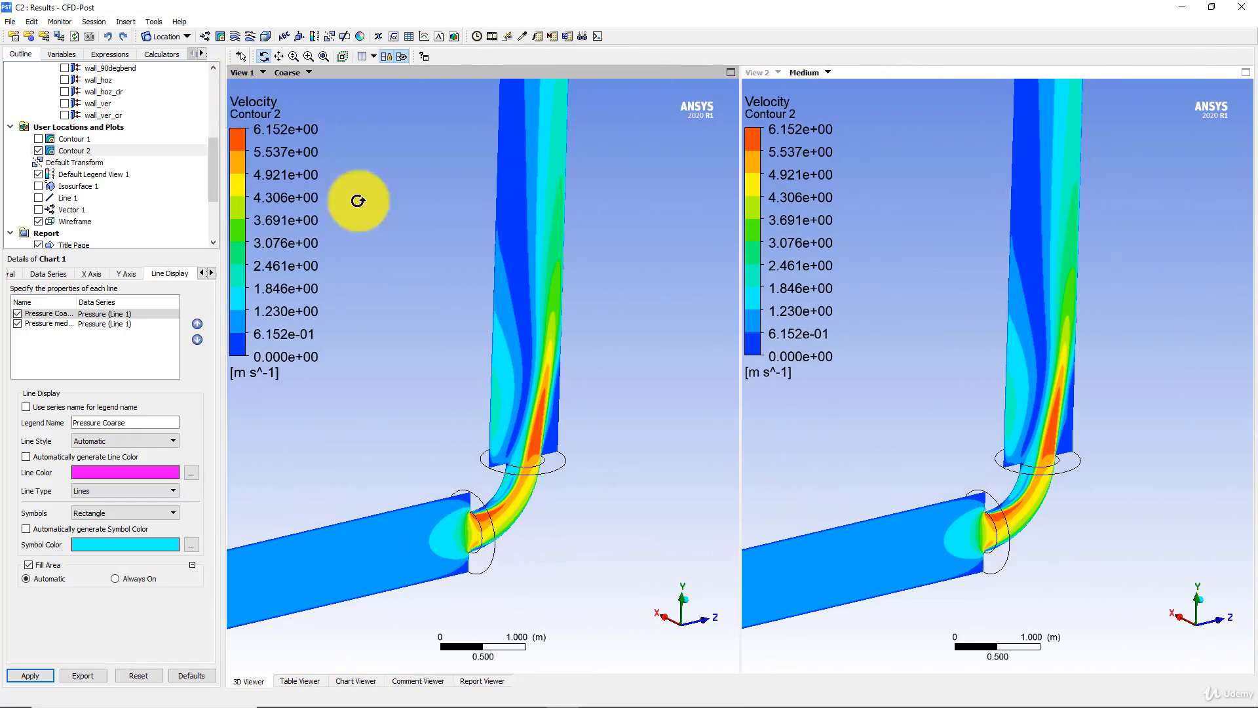
pyautogui.scroll(4, 559, 413)
pyautogui.moveTo(559, 412); pyautogui.dragTo(555, 295, button='middle')
pyautogui.keyDown('ctrl'); pyautogui.moveTo(272, 350); pyautogui.dragTo(226, 261, button='middle'); pyautogui.keyUp('ctrl')
pyautogui.keyDown('ctrl'); pyautogui.moveTo(553, 309); pyautogui.dragTo(562, 384, button='middle'); pyautogui.keyUp('ctrl')
pyautogui.scroll(3, 561, 376)
pyautogui.keyDown('ctrl'); pyautogui.moveTo(244, 354); pyautogui.dragTo(359, 362, button='middle'); pyautogui.keyUp('ctrl')
pyautogui.keyDown('ctrl'); pyautogui.moveTo(568, 360); pyautogui.dragTo(519, 354, button='middle'); pyautogui.keyUp('ctrl')
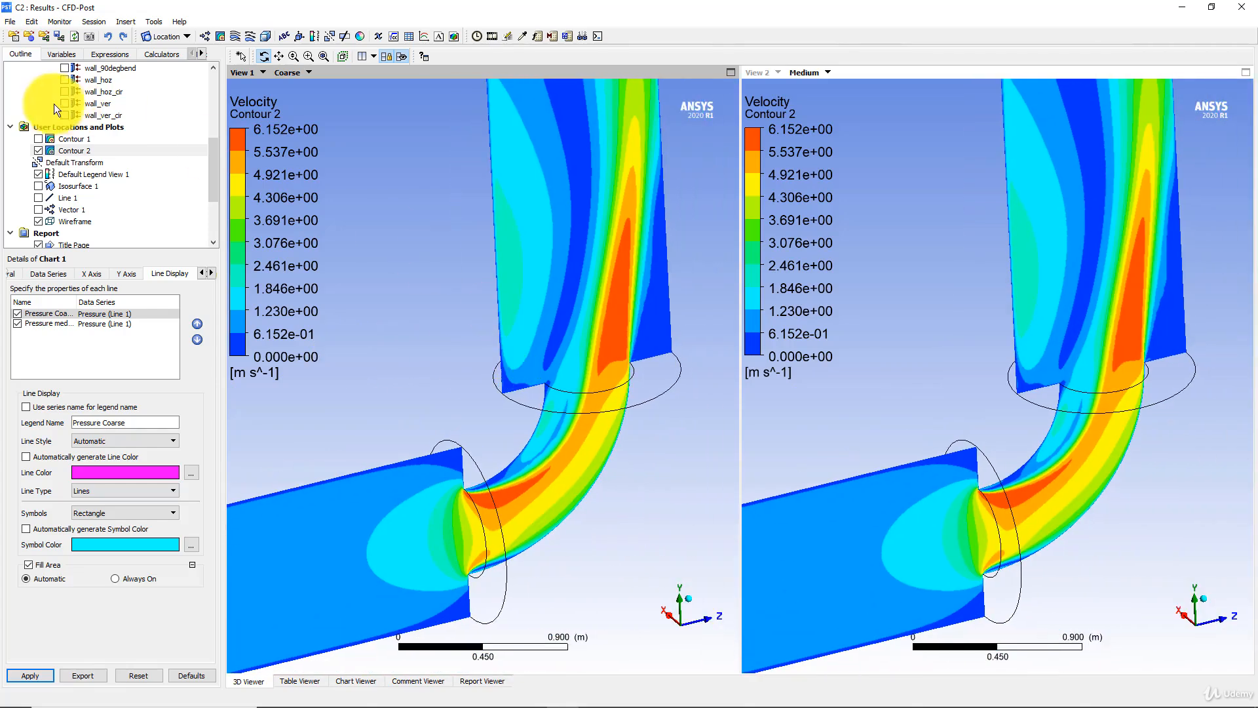
# - Display the velocity vectors of Vector 1 instead of Contour 2 around the pipe bend in both views
pyautogui.click(41, 210)
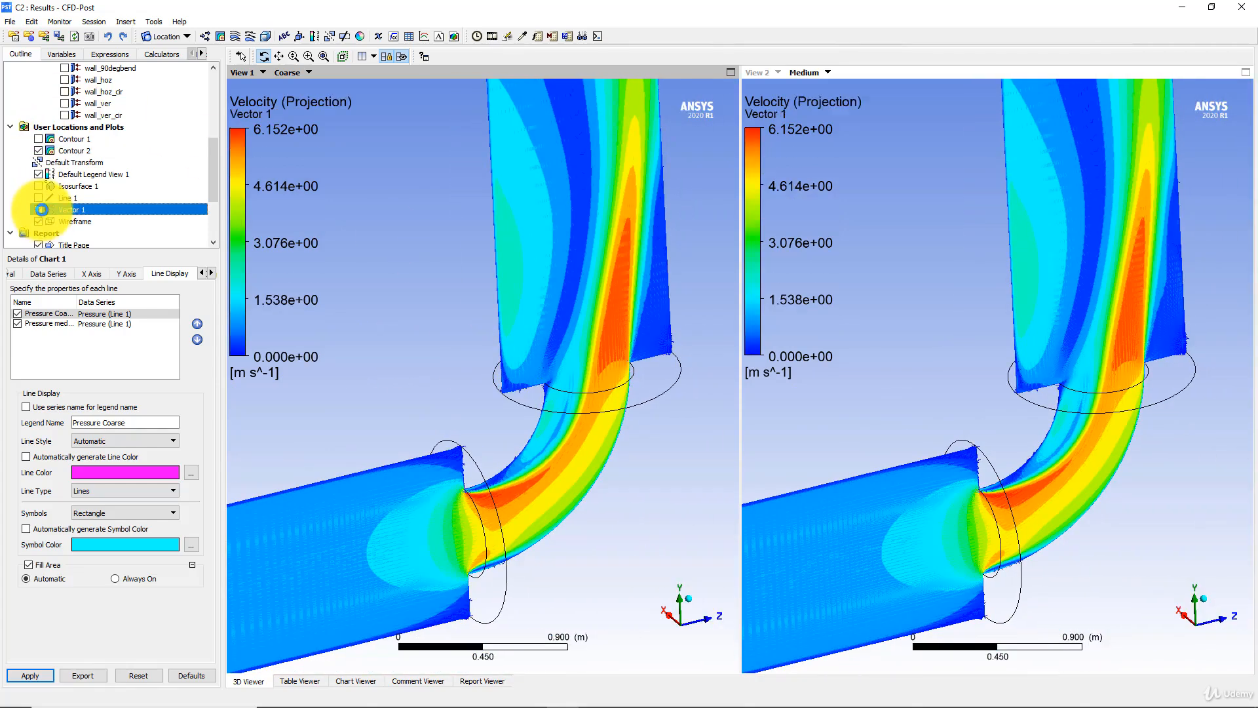
pyautogui.click(40, 151)
pyautogui.scroll(3, 550, 292)
pyautogui.click(948, 357)
pyautogui.moveTo(949, 357); pyautogui.dragTo(887, 374)
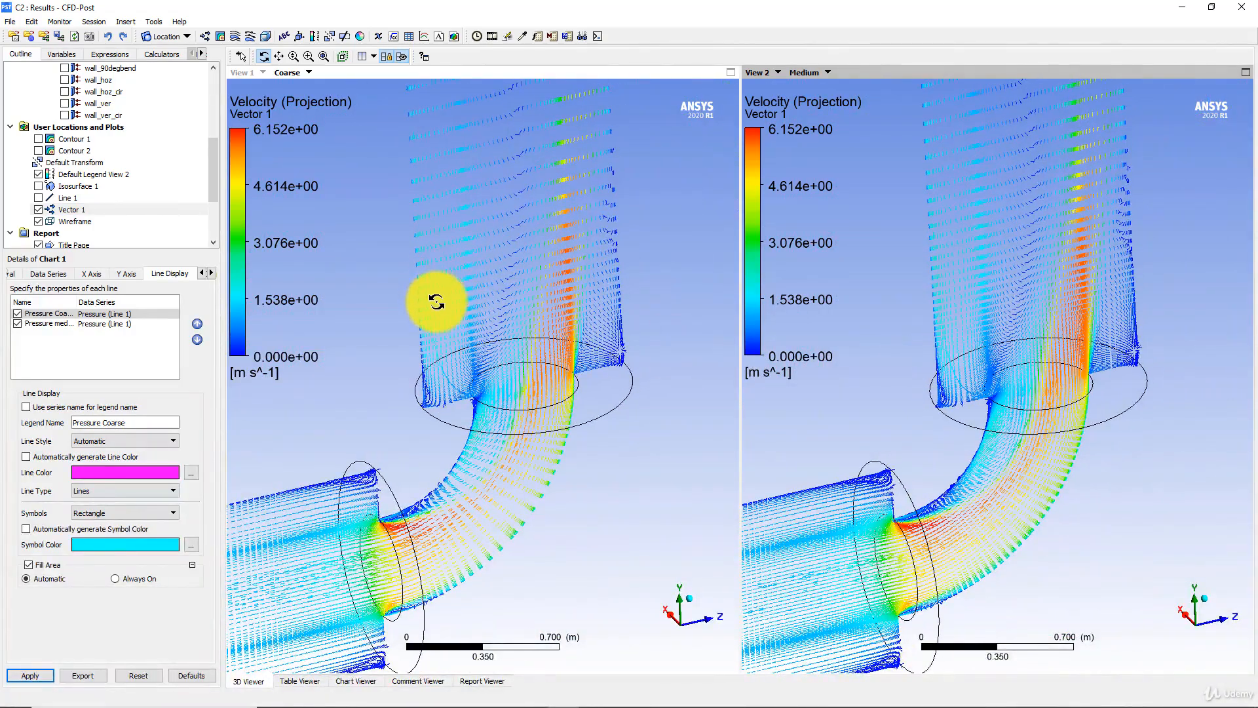